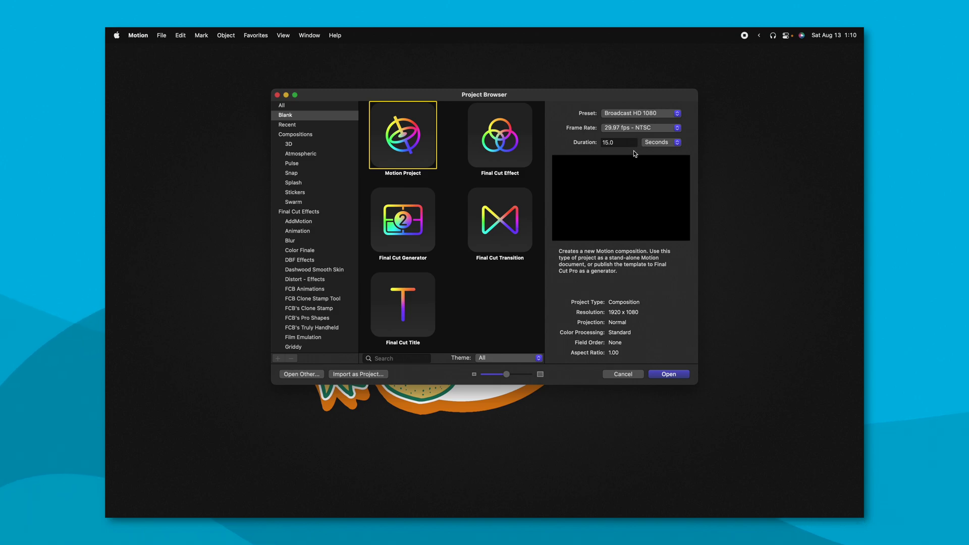
- Create a blank Motion project at Broadcast HD 1080, 29.97 fps, 15 seconds
{"action": "left_click", "coordinate": [666, 375]}
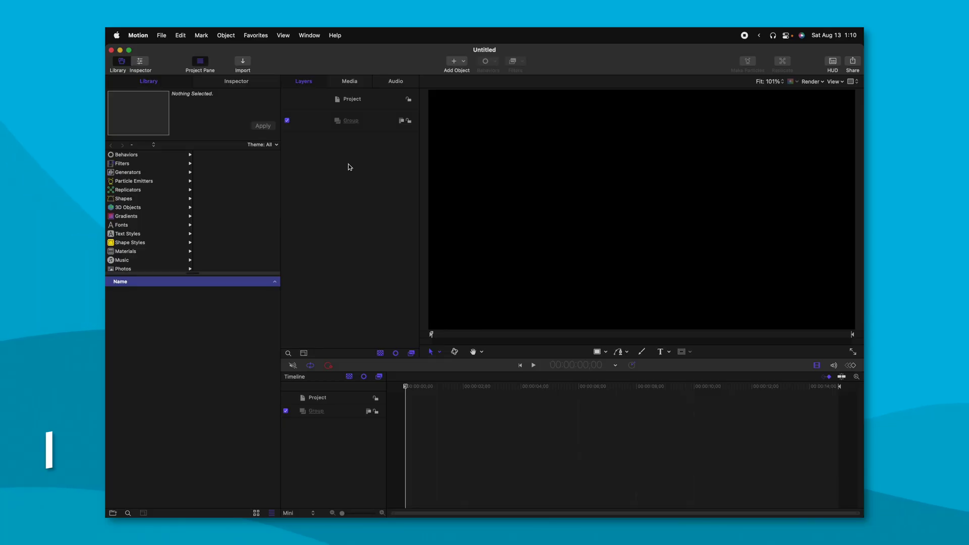
- Import the old damaged walls and beach cabins clips into the project
{"action": "key", "text": "super+i"}
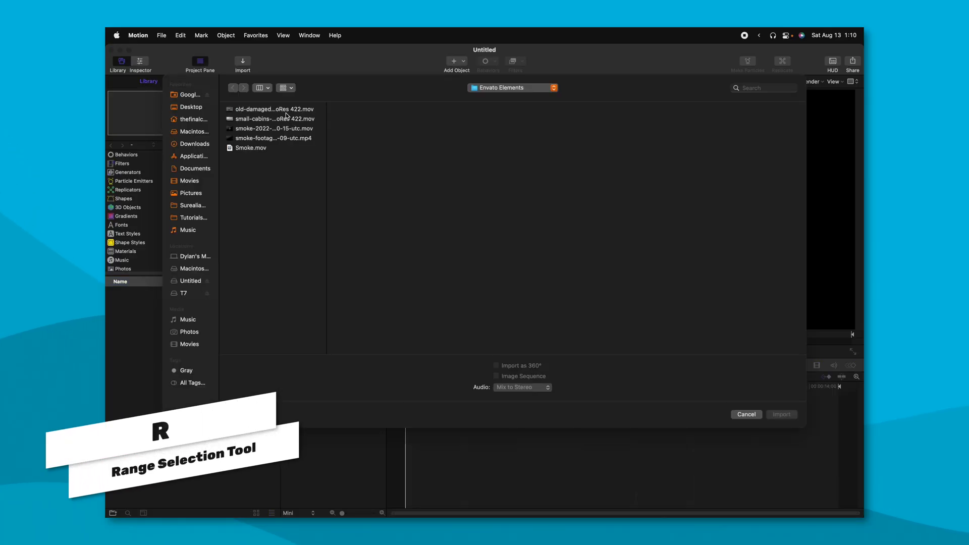
{"action": "left_click", "coordinate": [275, 109]}
{"action": "left_click", "coordinate": [275, 119], "text": "shift"}
{"action": "left_click", "coordinate": [781, 414]}
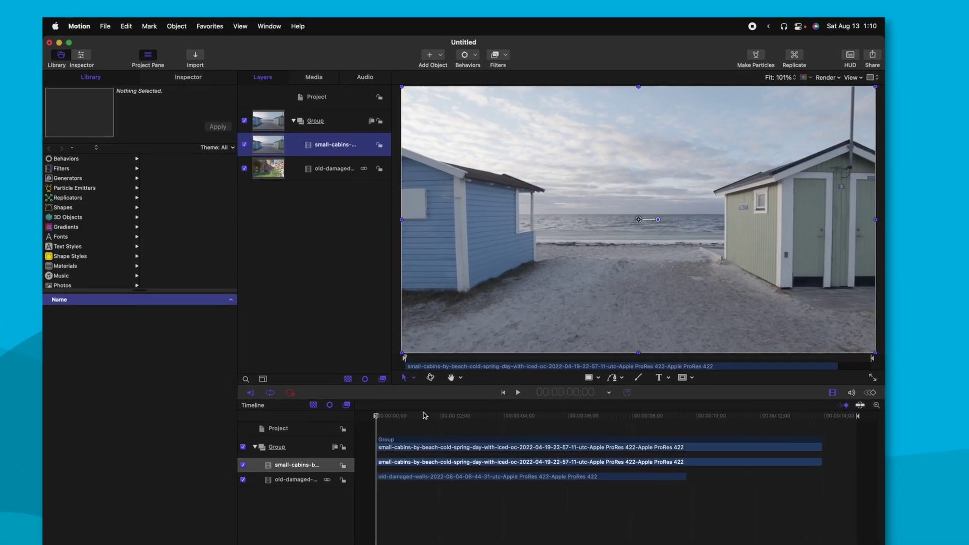
- Hide the beach cabins layer and play the walls clip from the start to preview it
{"action": "left_click", "coordinate": [515, 398]}
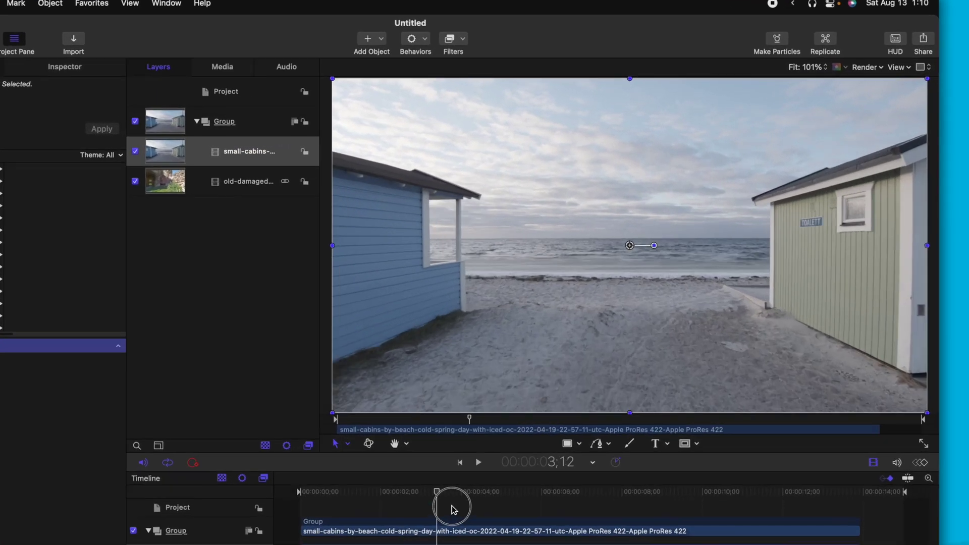
{"action": "key", "text": "Home"}
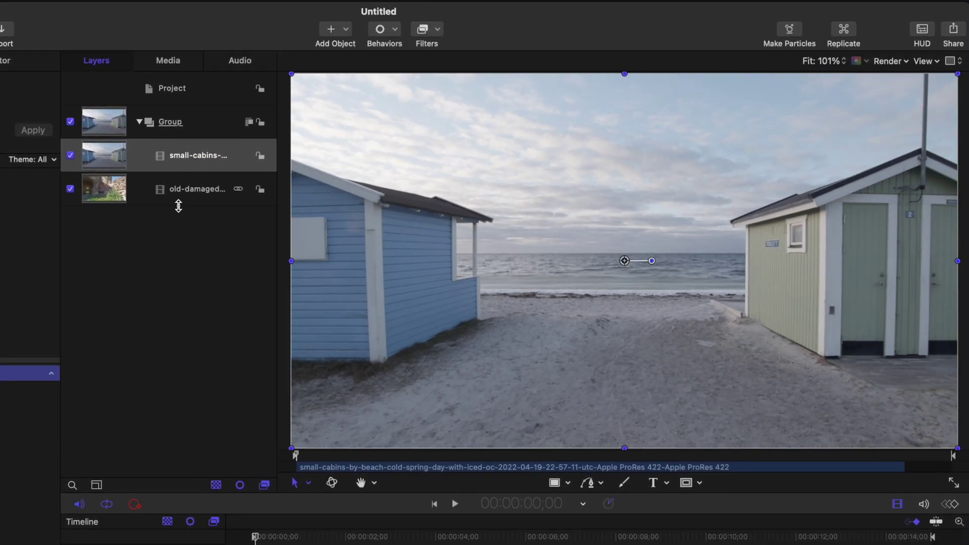
{"action": "left_click", "coordinate": [178, 201]}
{"action": "left_click", "coordinate": [70, 155]}
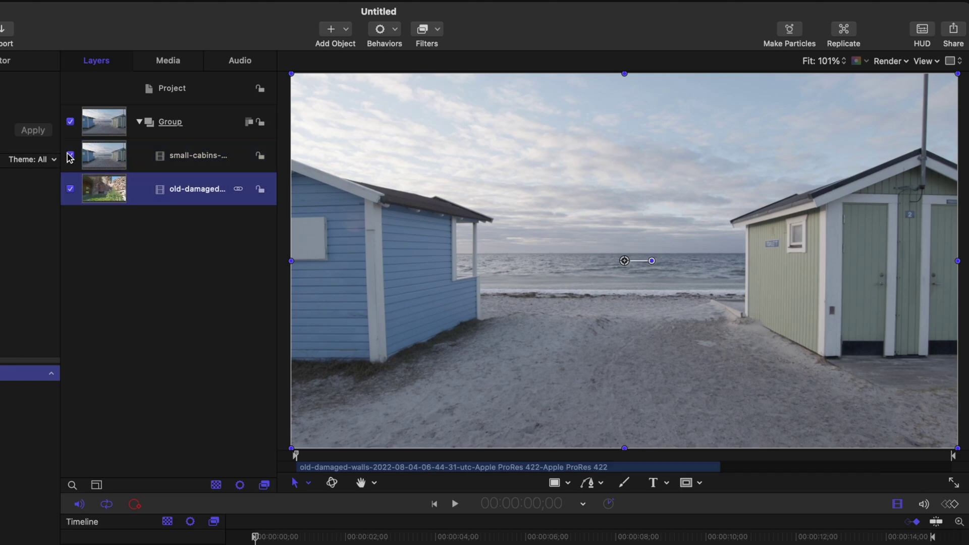
{"action": "key", "text": "space"}
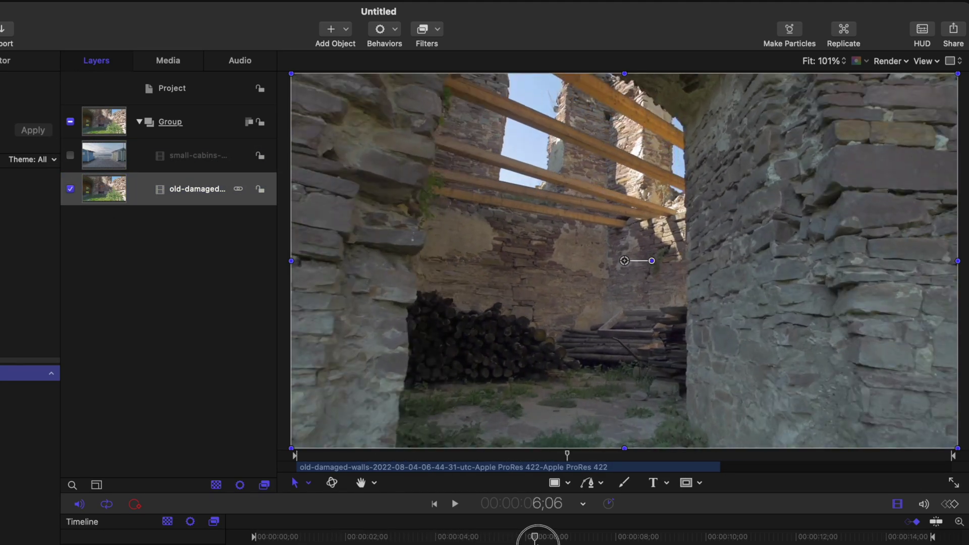
{"action": "key", "text": "space"}
{"action": "key", "text": "Home"}
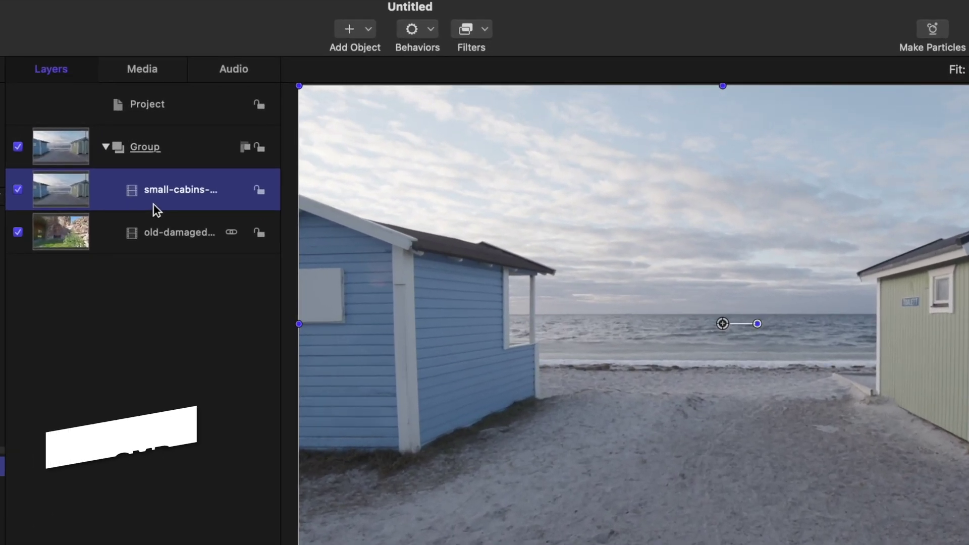
- Lower the beach clip below the walls clip, then apply and run mTracker 3D on the walls
{"action": "key", "text": "super+bracketleft"}
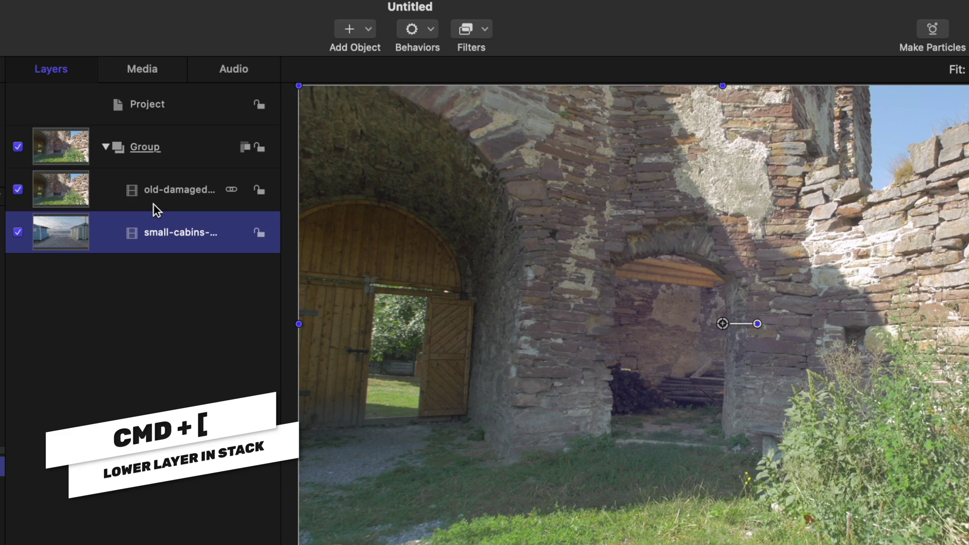
{"action": "left_click", "coordinate": [120, 207]}
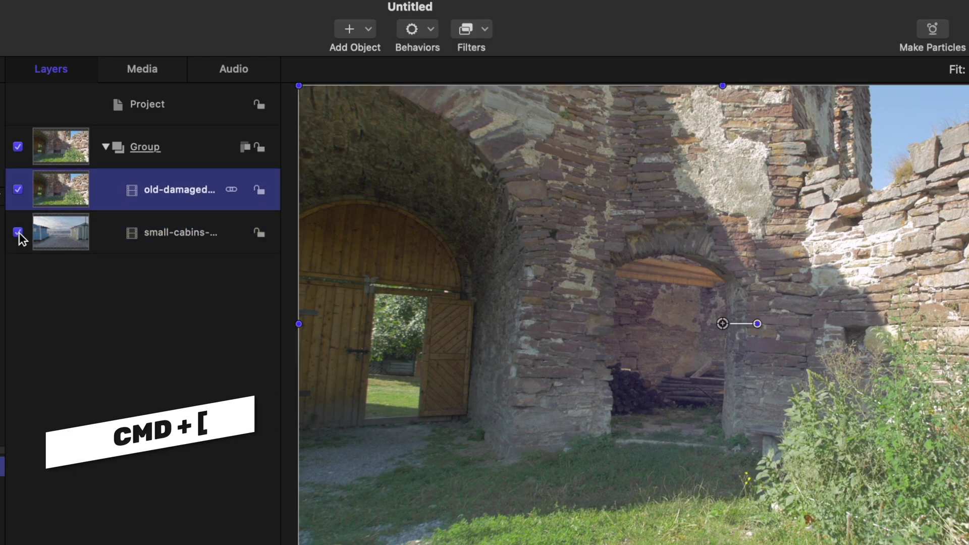
{"action": "left_click", "coordinate": [470, 39]}
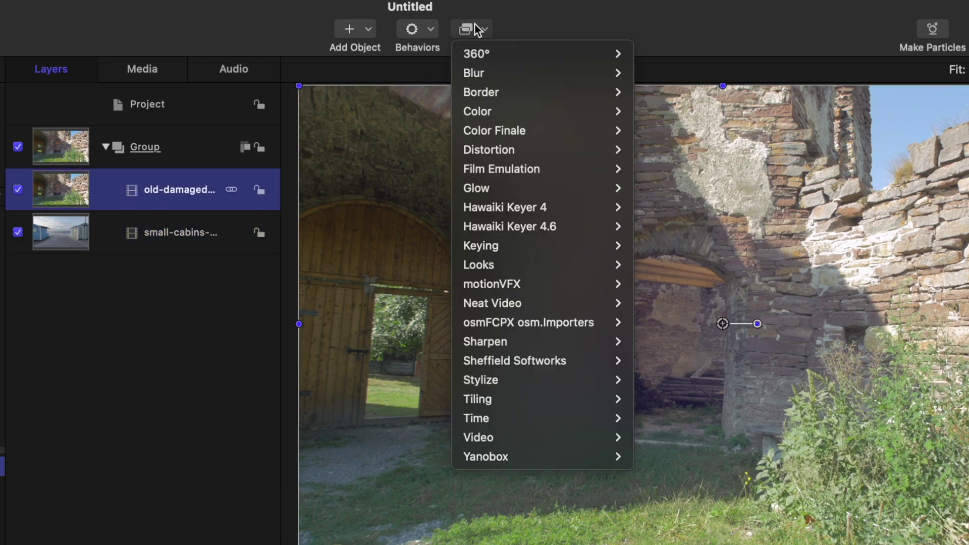
{"action": "mouse_move", "coordinate": [623, 280]}
{"action": "left_click", "coordinate": [795, 285]}
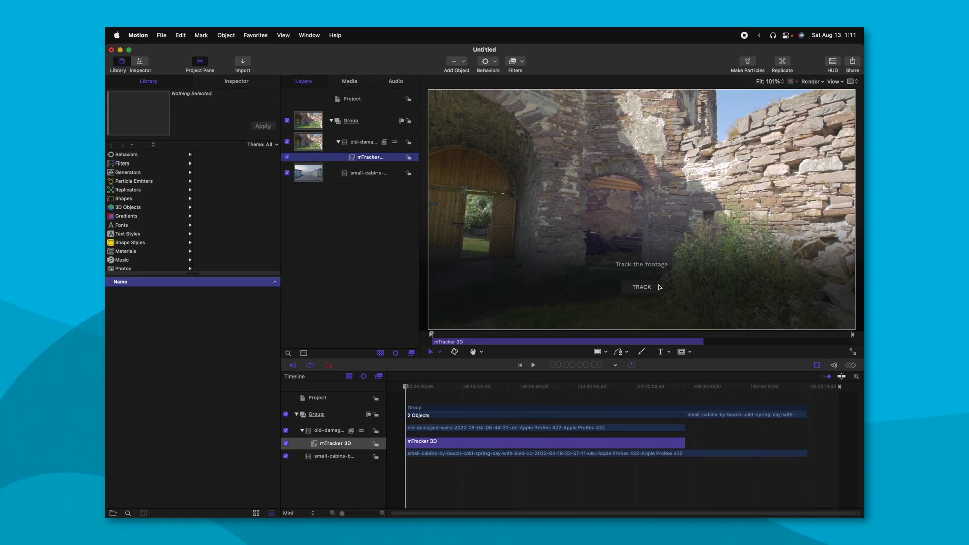
{"action": "left_click", "coordinate": [659, 287]}
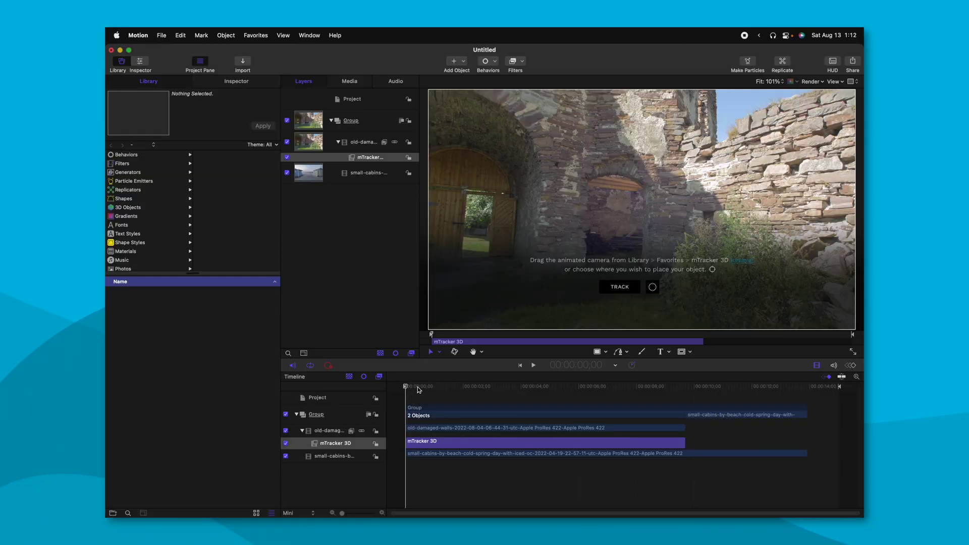
- Scrub through the tracked ruin footage and try mTracker 3D's object placement mode
{"action": "left_click_drag", "start_coordinate": [418, 390], "coordinate": [531, 389]}
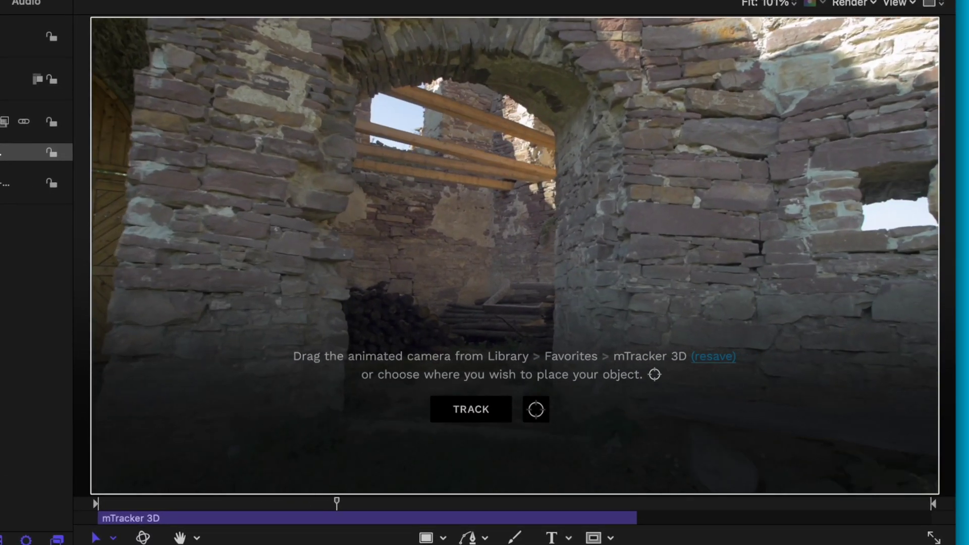
{"action": "left_click_drag", "start_coordinate": [336, 503], "coordinate": [380, 503]}
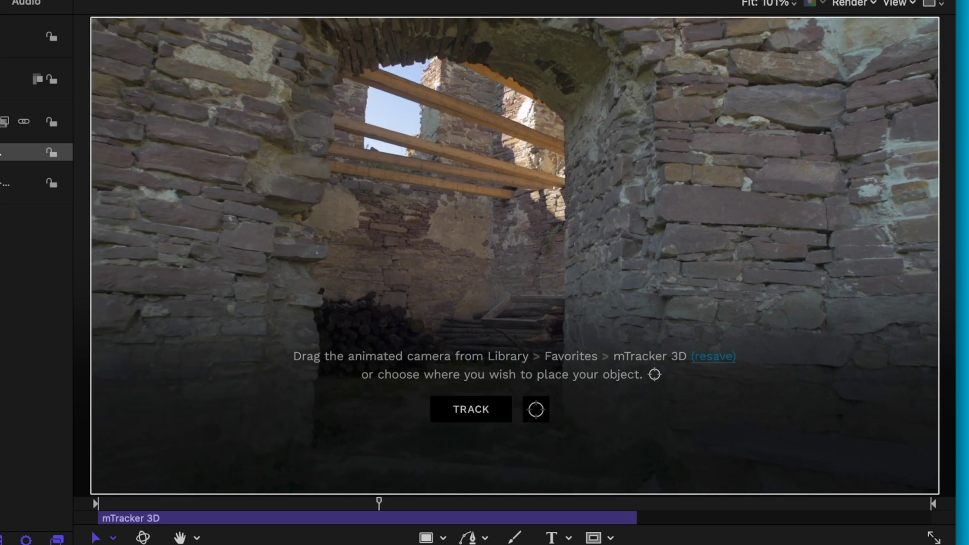
{"action": "left_click", "coordinate": [535, 410]}
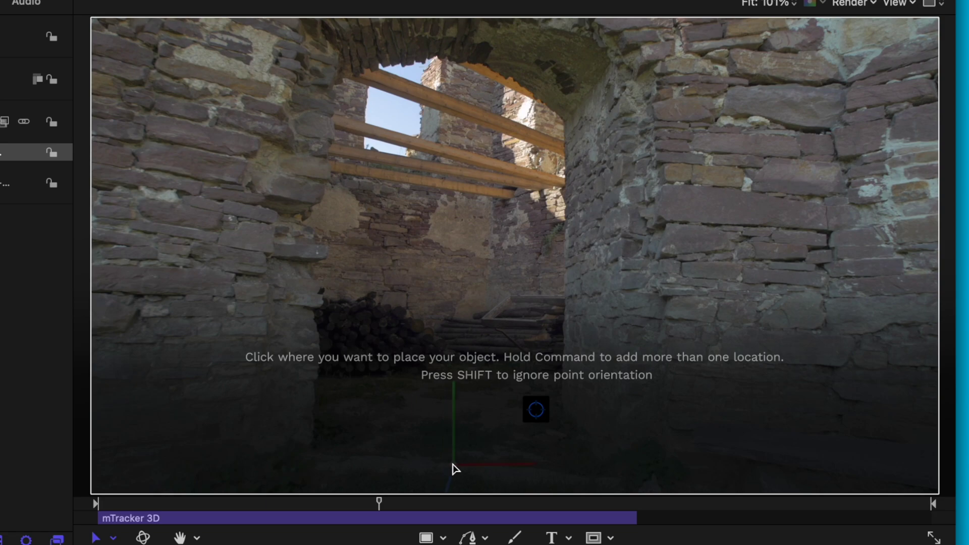
{"action": "left_click_drag", "start_coordinate": [379, 503], "coordinate": [259, 503]}
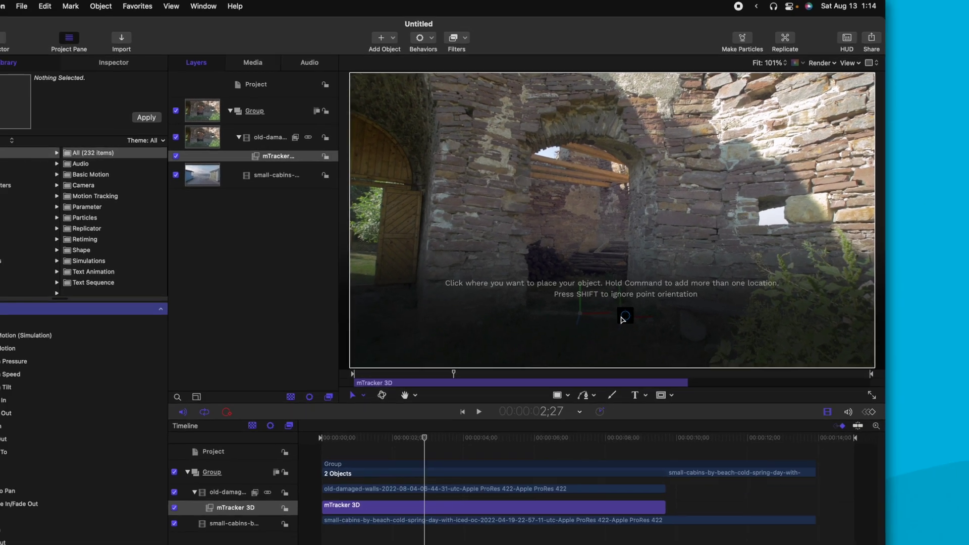
{"action": "left_click", "coordinate": [536, 410]}
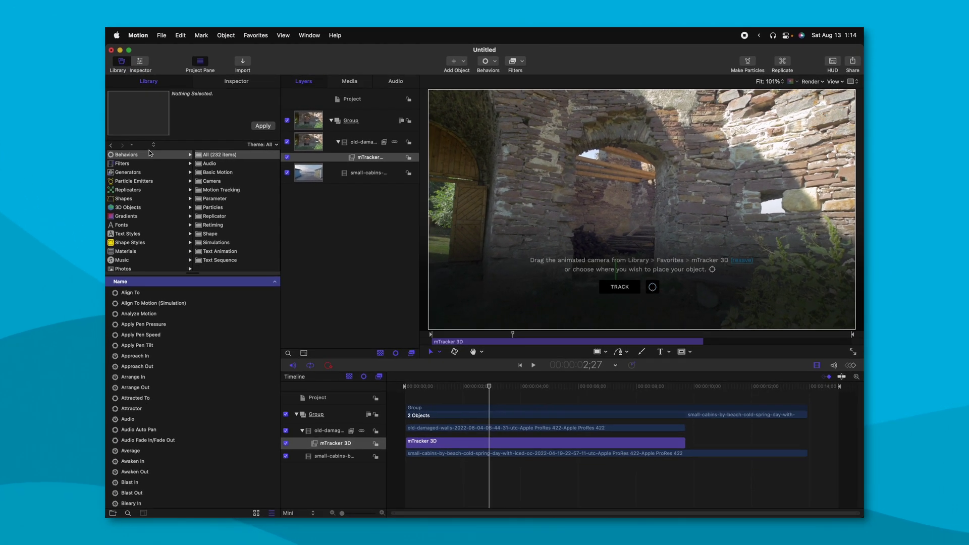
- Drag the tracked Camera and 3D Group favorites from the Library above Group
{"action": "scroll", "coordinate": [108, 232], "scroll_direction": "down", "scroll_amount": 3}
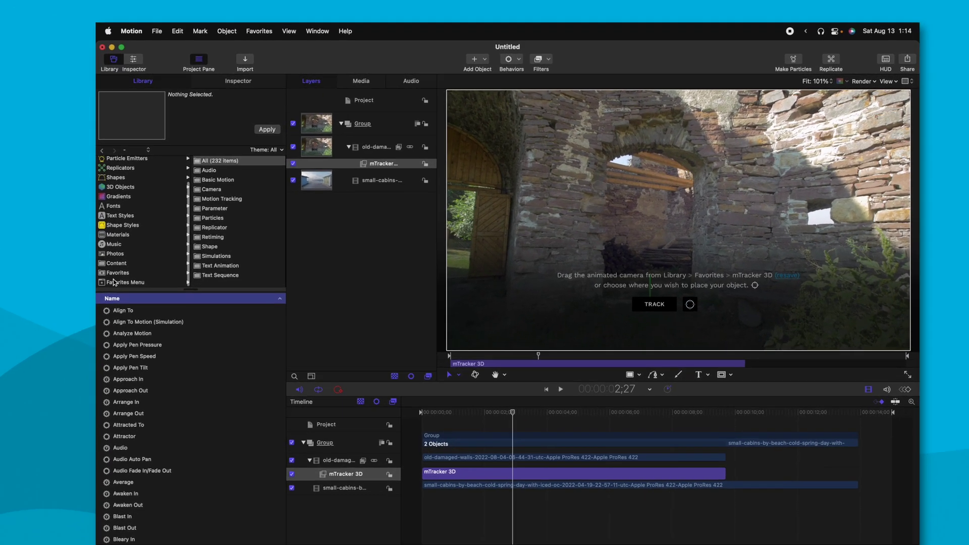
{"action": "left_click", "coordinate": [121, 258]}
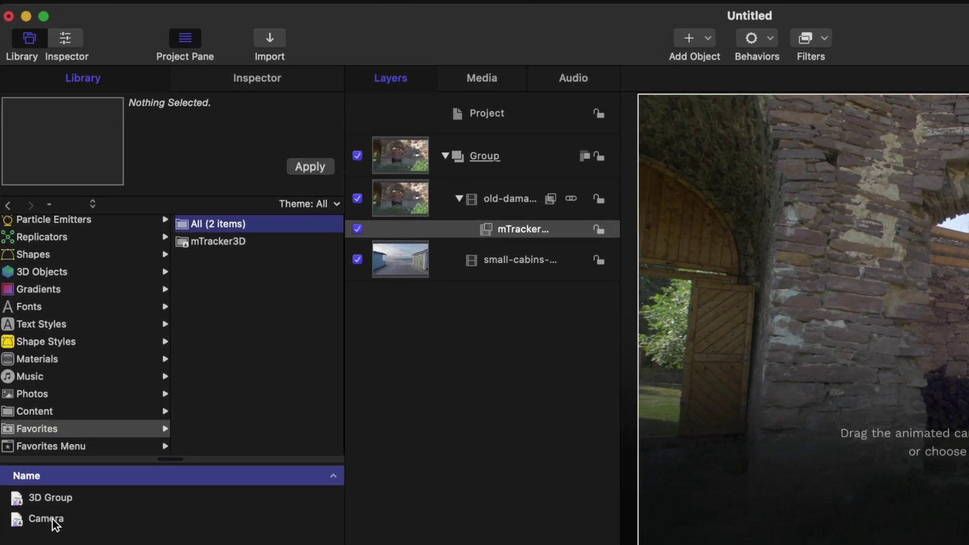
{"action": "left_click", "coordinate": [57, 522]}
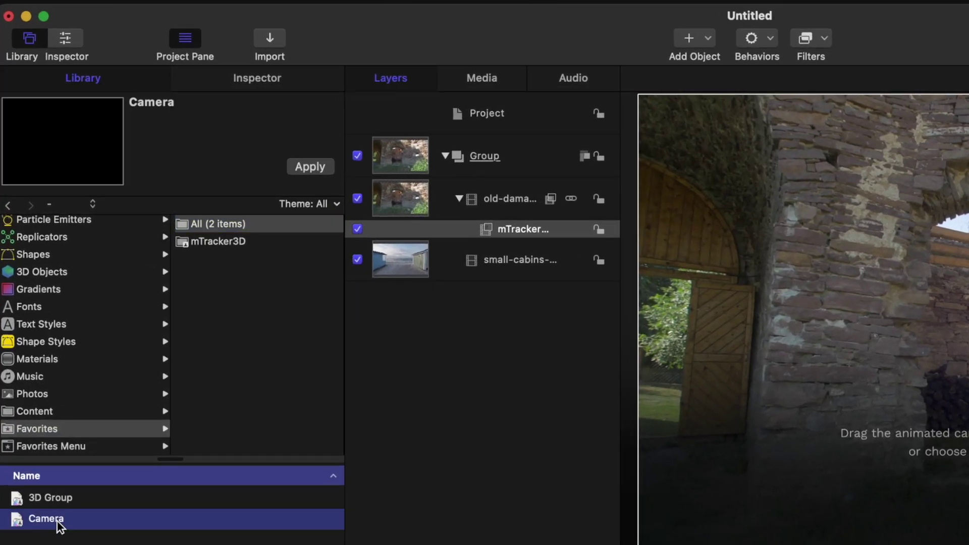
{"action": "left_click", "coordinate": [68, 500], "text": "shift"}
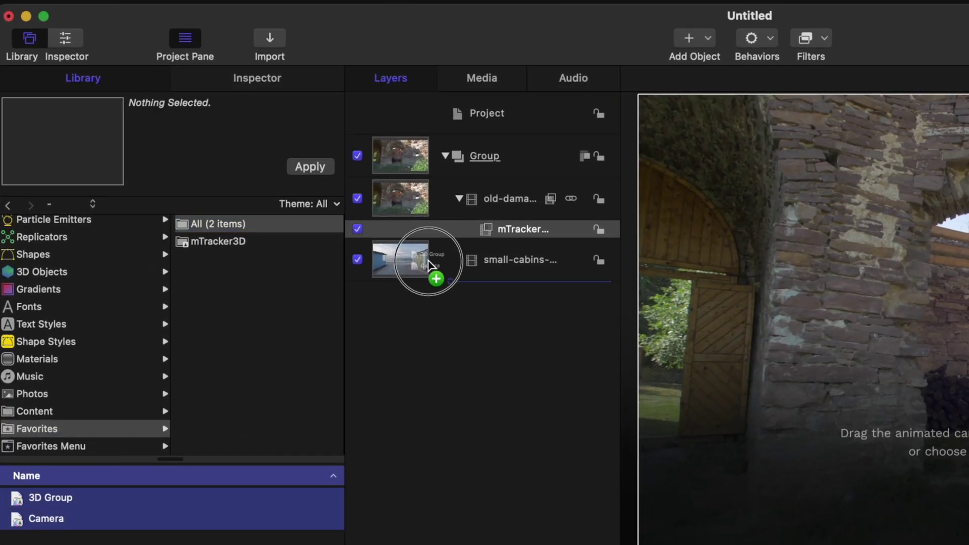
{"action": "left_click_drag", "start_coordinate": [429, 261], "coordinate": [435, 137]}
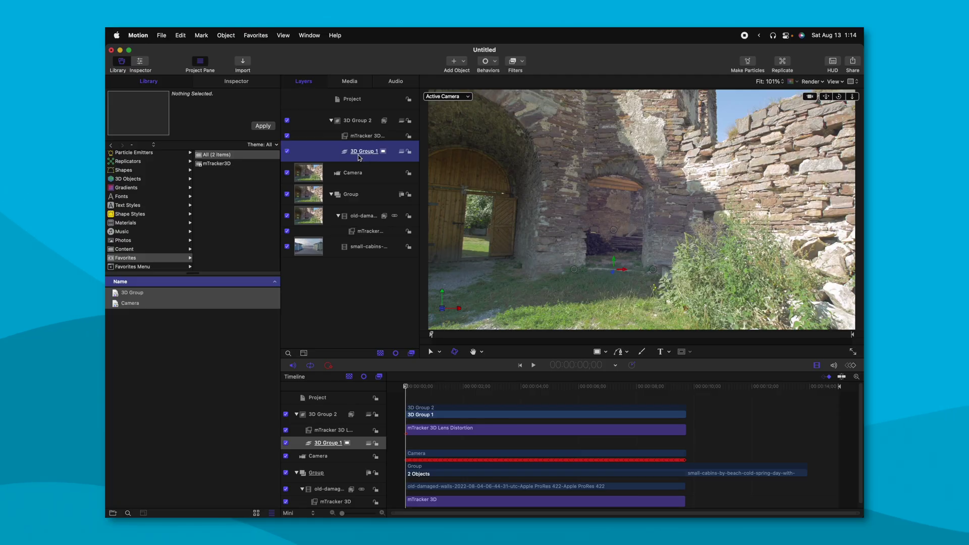
- Draw a closed Bezier shape outlining the ruin's arch opening at about four seconds
{"action": "left_click_drag", "start_coordinate": [406, 386], "coordinate": [550, 397]}
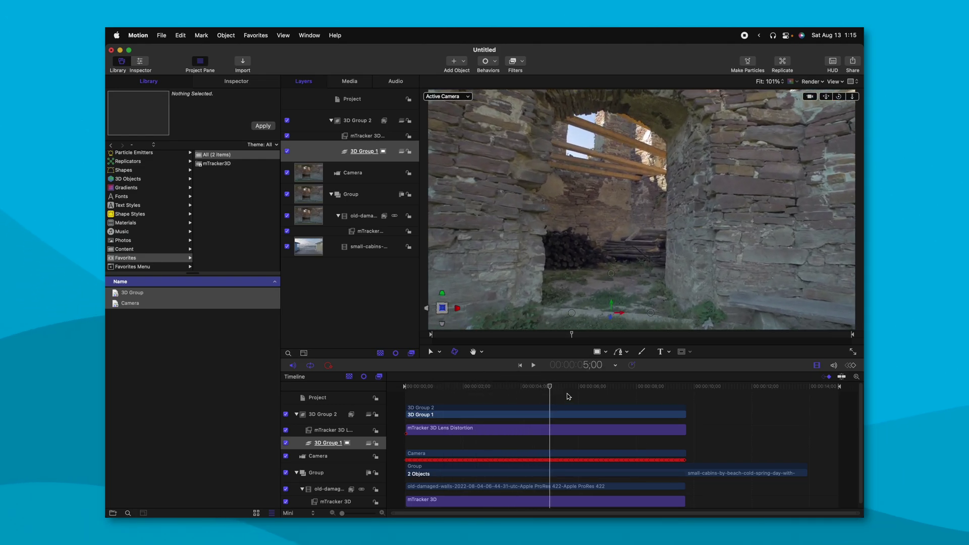
{"action": "left_click", "coordinate": [618, 352]}
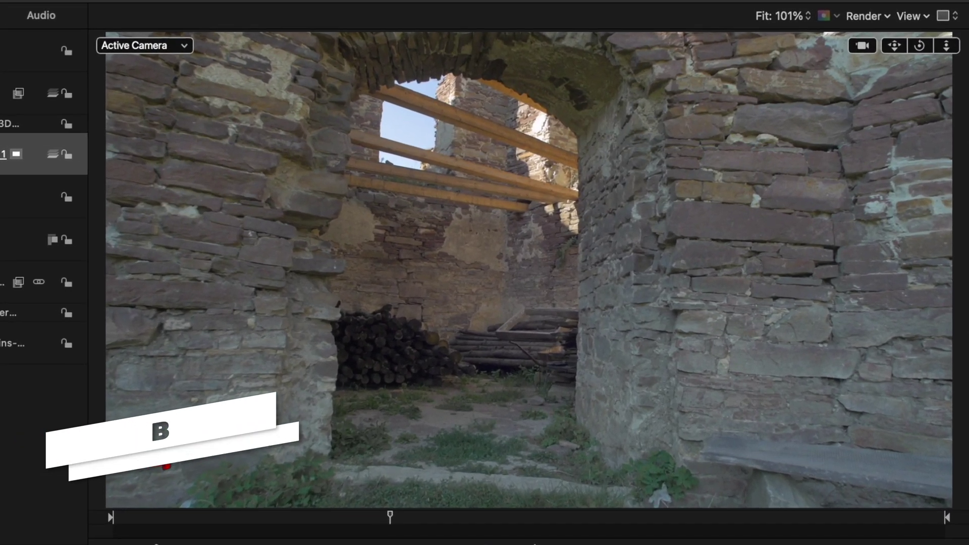
{"action": "left_click", "coordinate": [552, 469]}
{"action": "left_click", "coordinate": [588, 451]}
{"action": "left_click", "coordinate": [597, 401]}
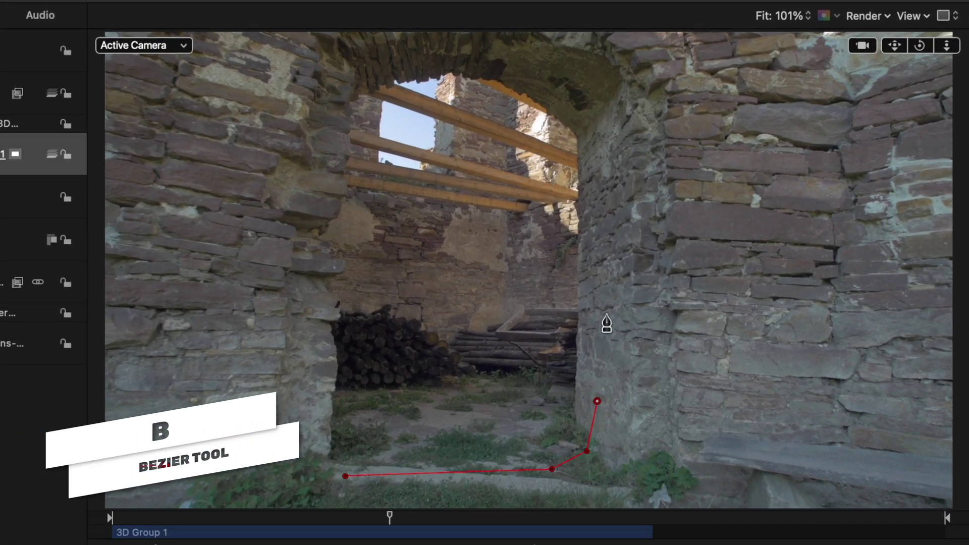
{"action": "left_click", "coordinate": [604, 267]}
{"action": "left_click", "coordinate": [603, 202]}
{"action": "left_click", "coordinate": [602, 143]}
{"action": "left_click", "coordinate": [578, 103]}
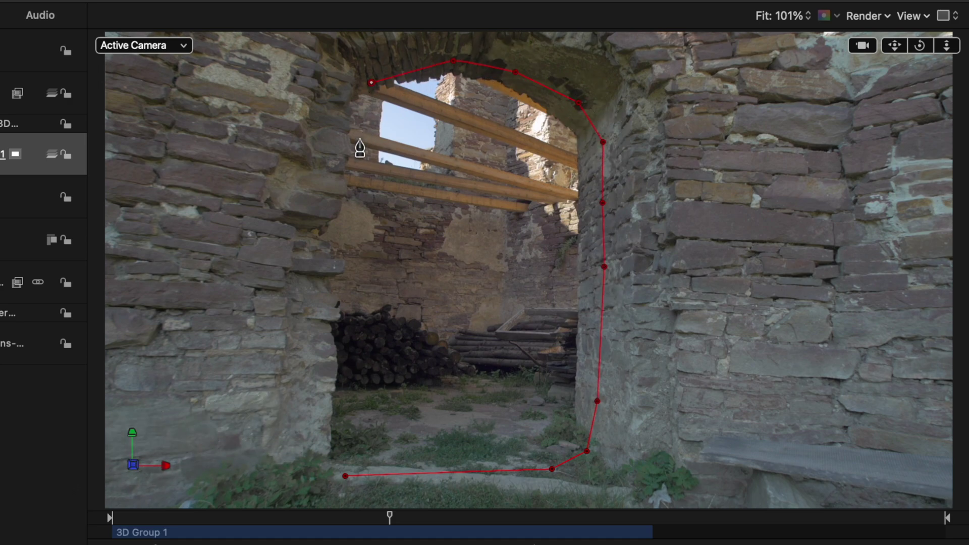
{"action": "left_click", "coordinate": [346, 476]}
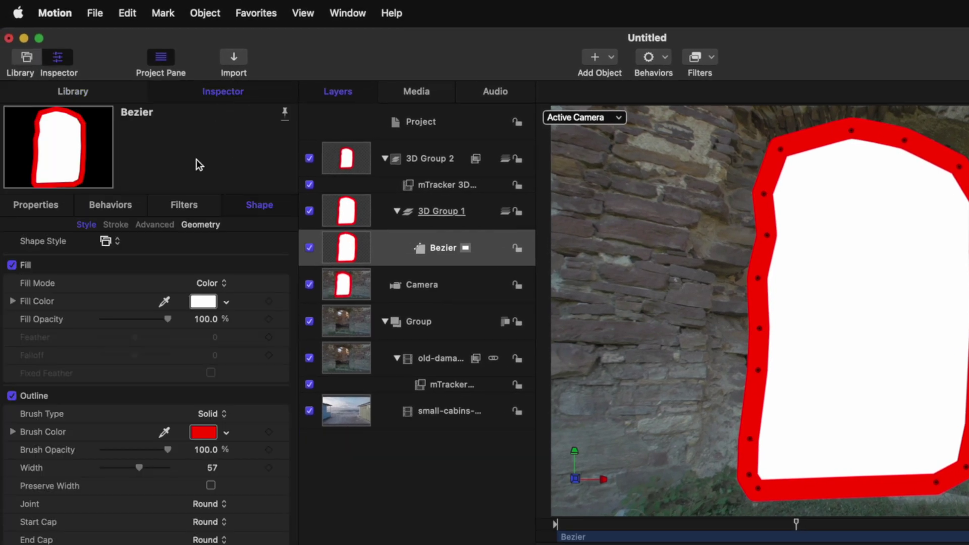
- Remove the shape's outline, check it across frames, and lower it to Y 422.5
{"action": "left_click", "coordinate": [11, 396]}
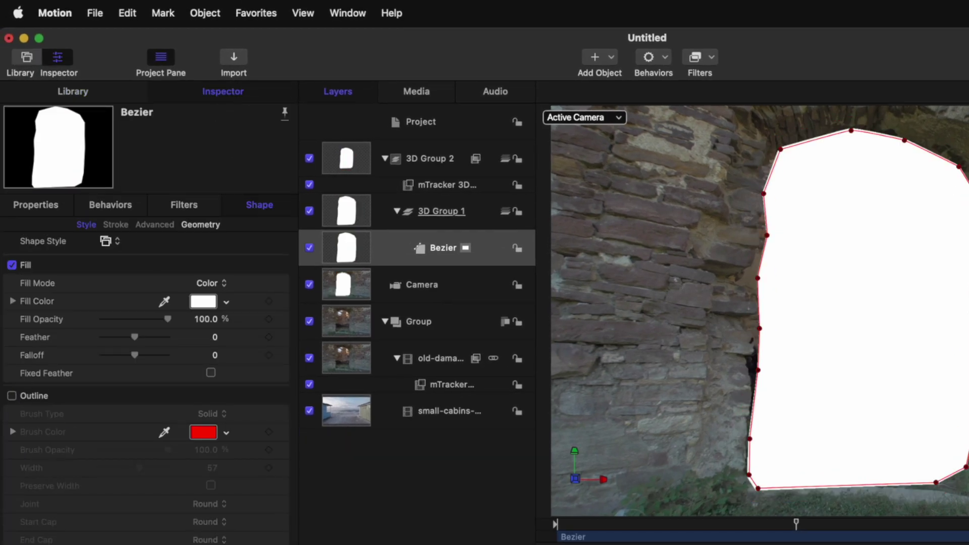
{"action": "left_click", "coordinate": [504, 450]}
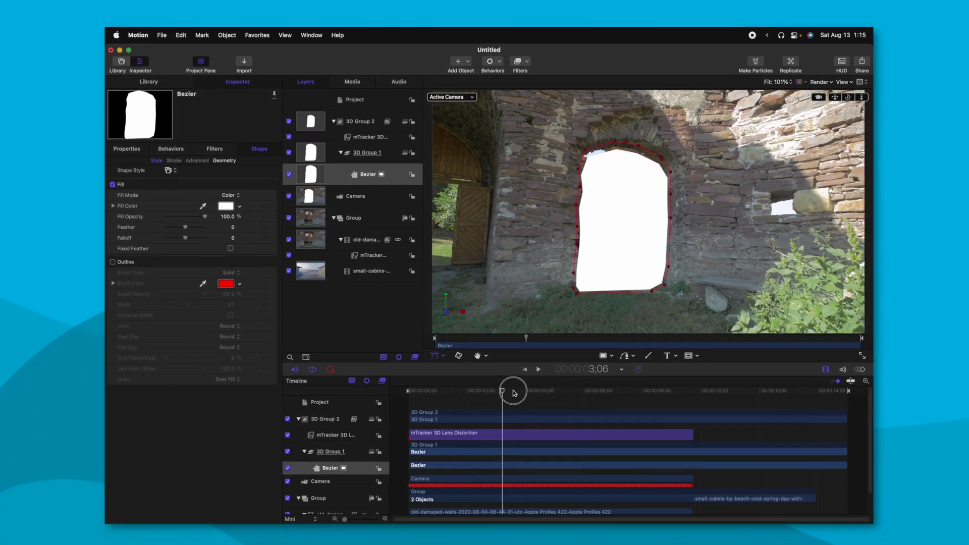
{"action": "left_click_drag", "start_coordinate": [513, 393], "coordinate": [533, 389]}
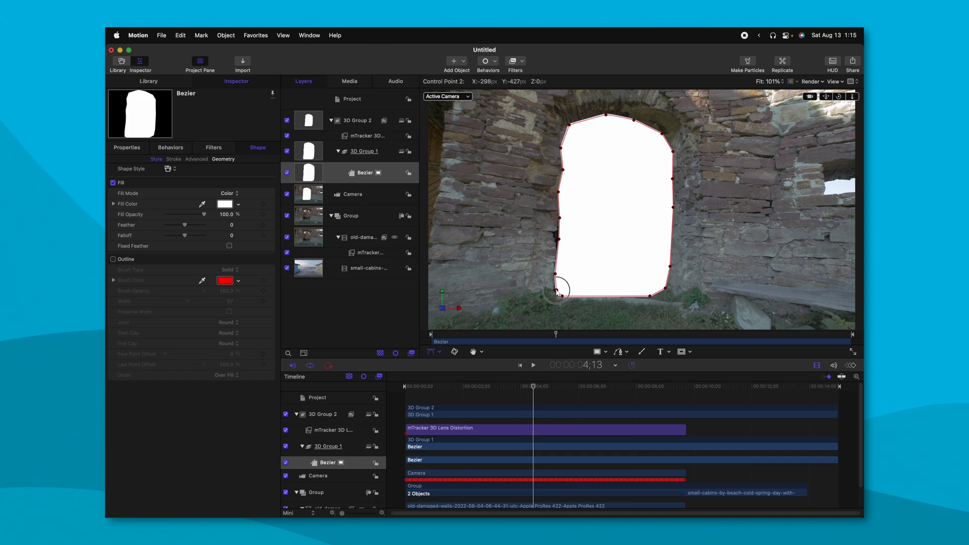
{"action": "left_click_drag", "start_coordinate": [534, 386], "coordinate": [427, 387]}
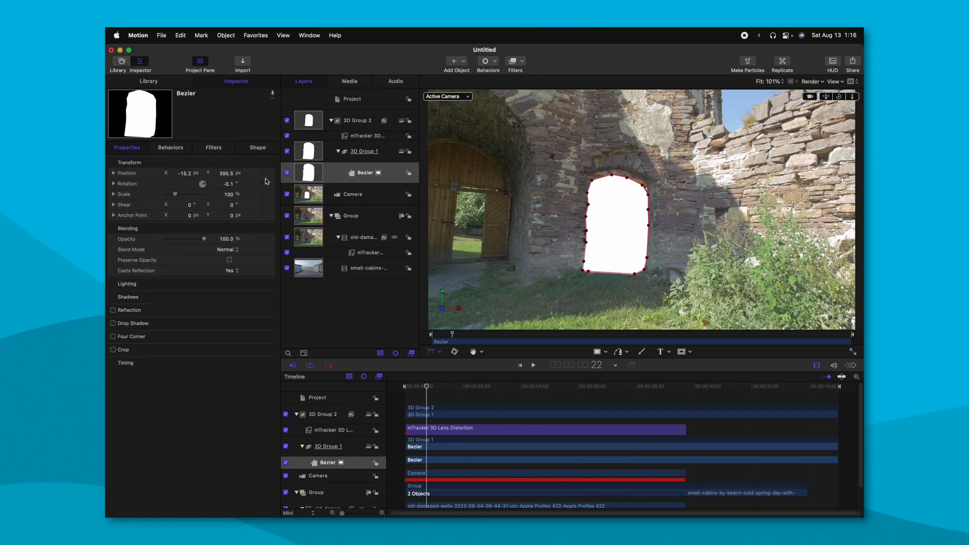
{"action": "left_click_drag", "start_coordinate": [227, 174], "coordinate": [228, 174]}
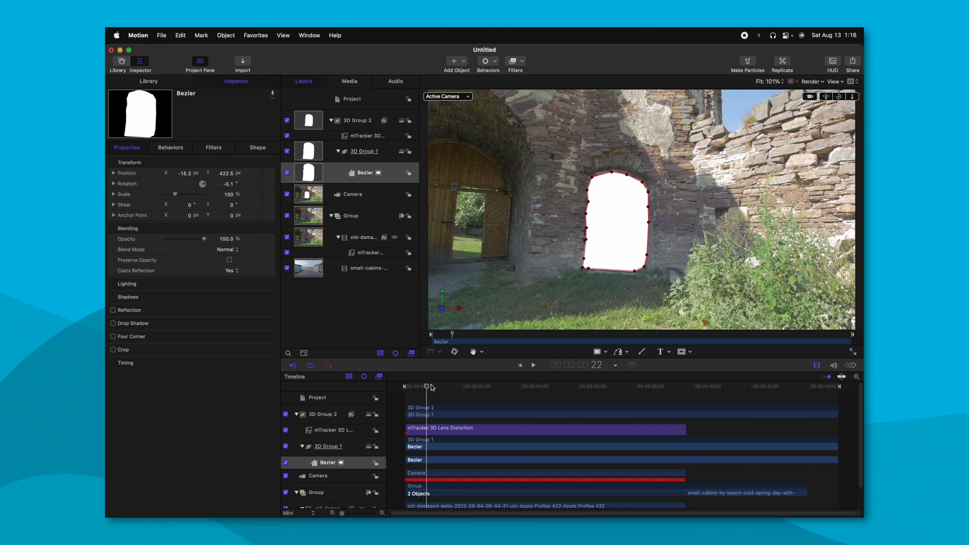
{"action": "left_click_drag", "start_coordinate": [432, 387], "coordinate": [386, 373]}
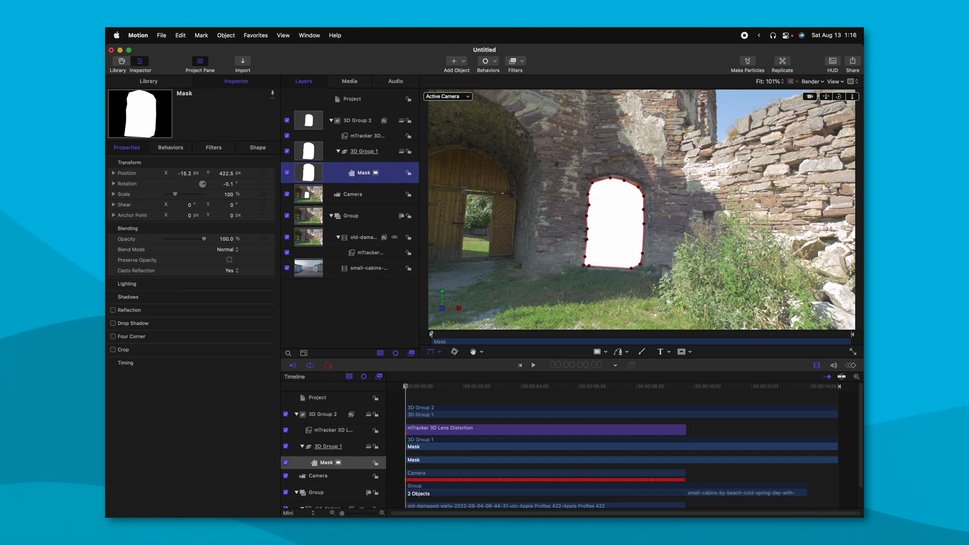
- Add an Image Mask to the old-damaged-walls layer using the Mask shape as source
{"action": "left_click", "coordinate": [365, 241]}
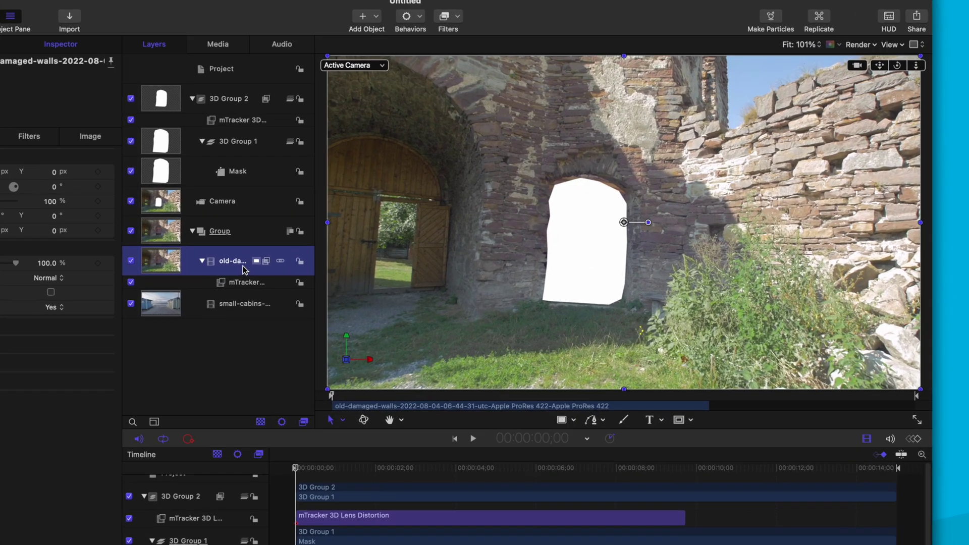
{"action": "right_click", "coordinate": [364, 239]}
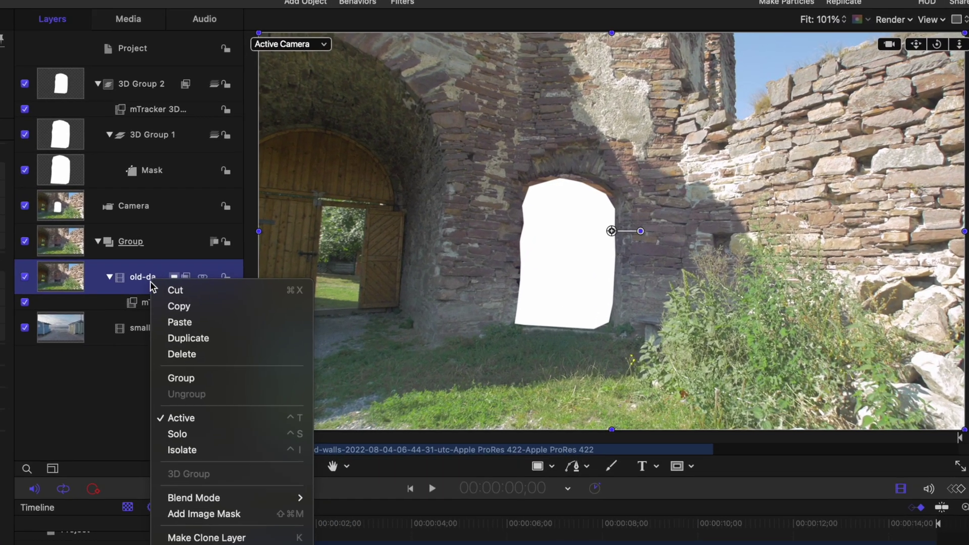
{"action": "left_click", "coordinate": [230, 514]}
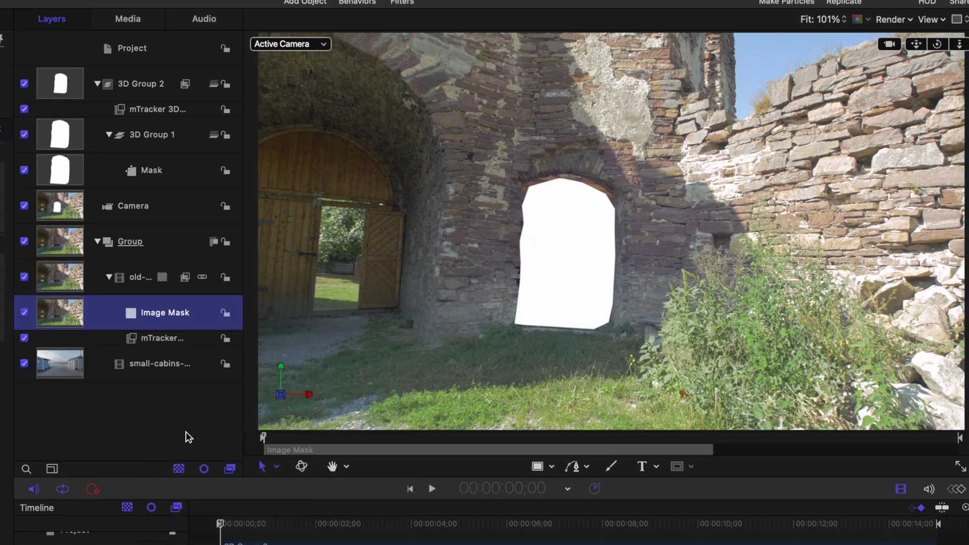
{"action": "left_click", "coordinate": [97, 171]}
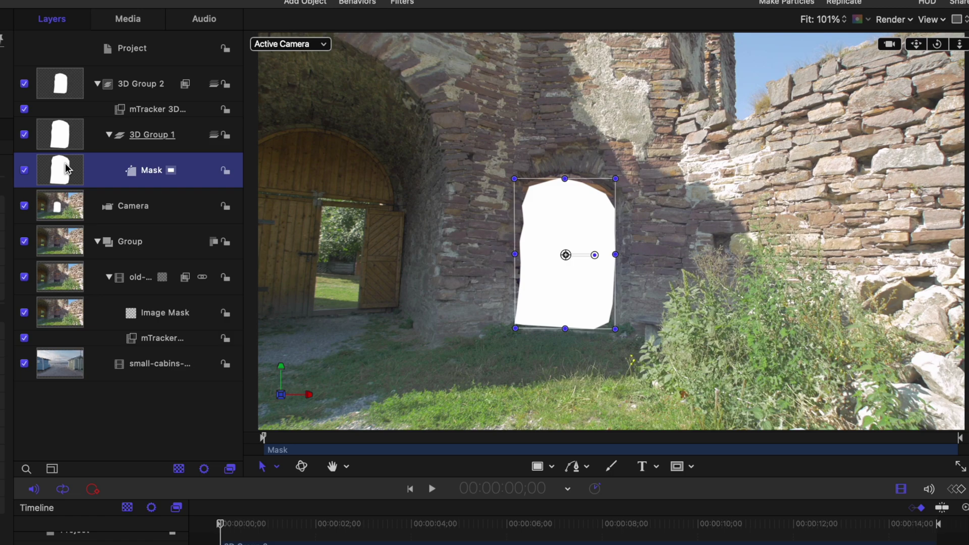
{"action": "left_click_drag", "start_coordinate": [65, 168], "coordinate": [91, 313]}
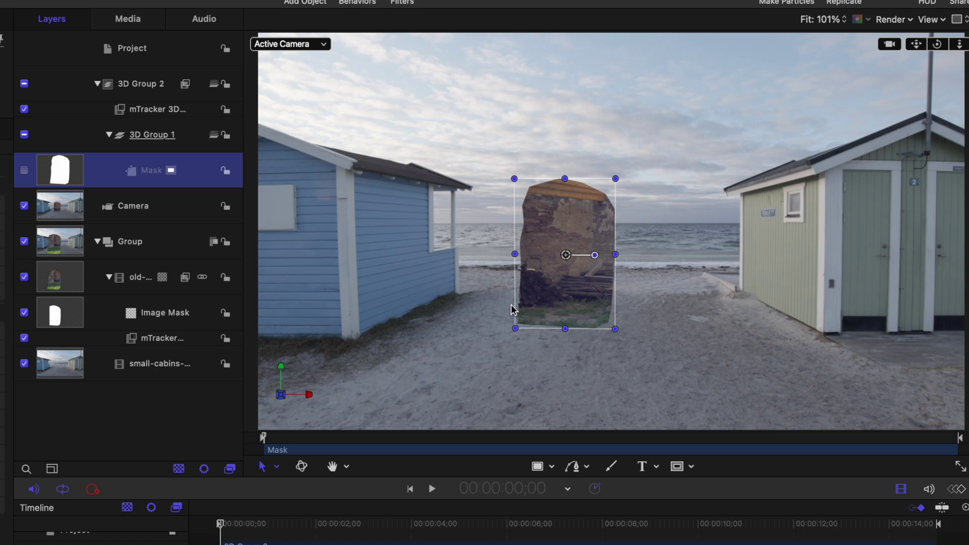
- Review the Image Mask settings and the ruins-to-beach cut, then trim the ruin clip's end
{"action": "key", "text": "super+3"}
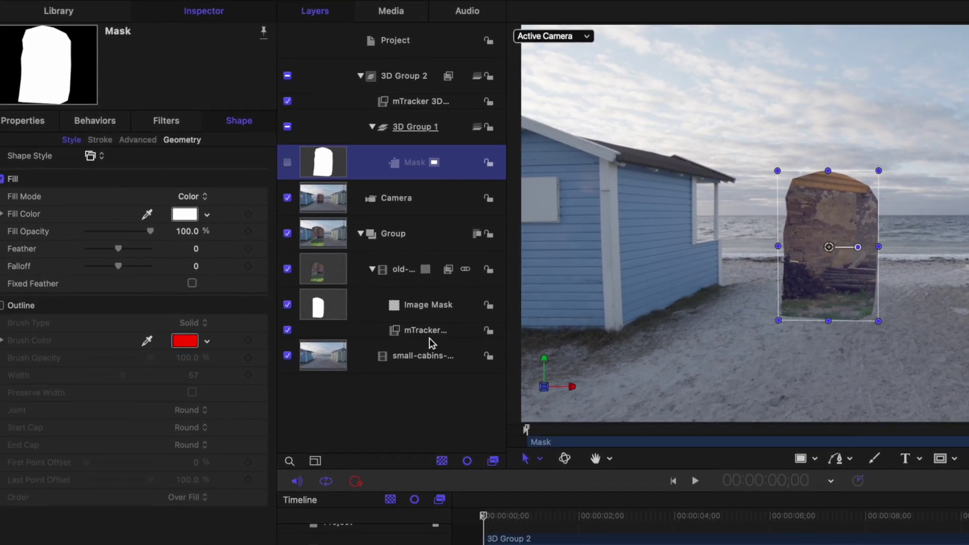
{"action": "left_click", "coordinate": [442, 308]}
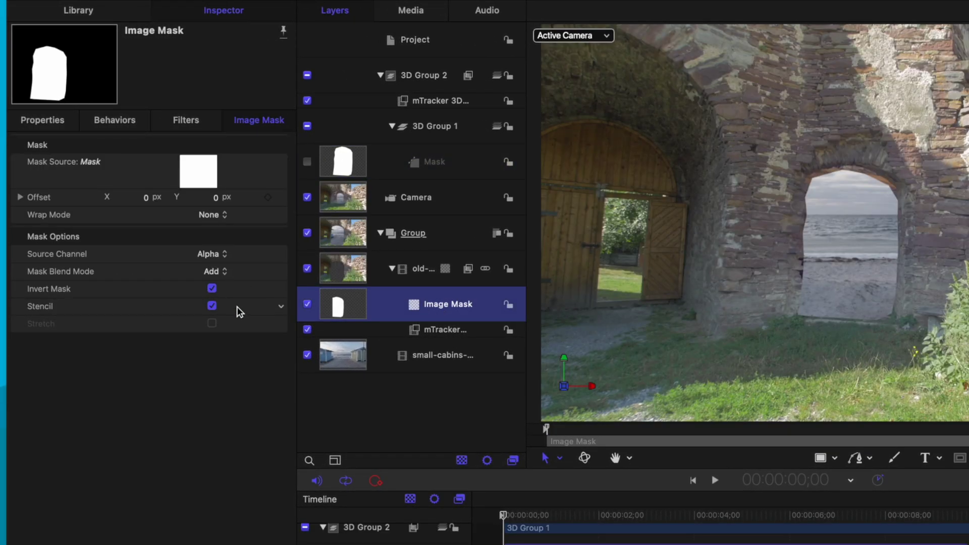
{"action": "left_click_drag", "start_coordinate": [524, 514], "coordinate": [928, 534]}
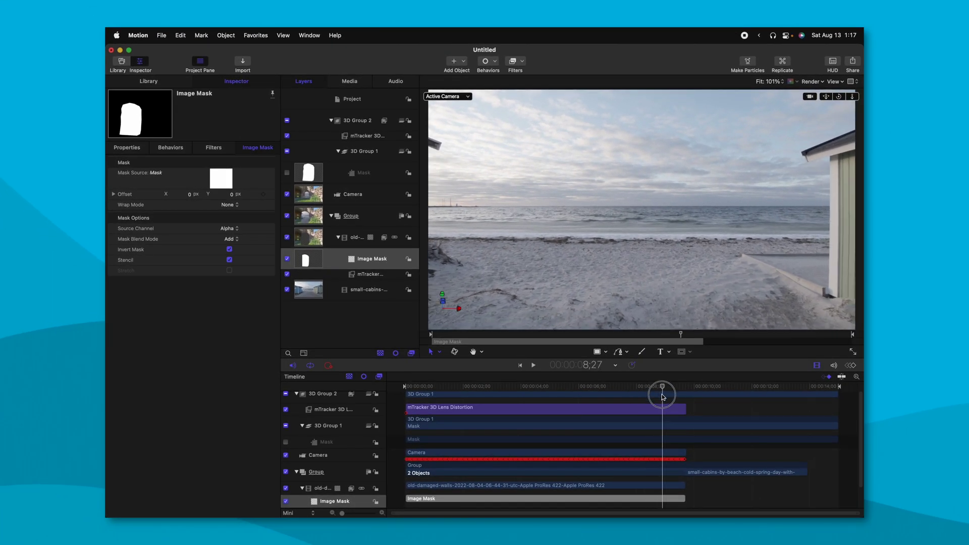
{"action": "left_click_drag", "start_coordinate": [663, 398], "coordinate": [663, 397]}
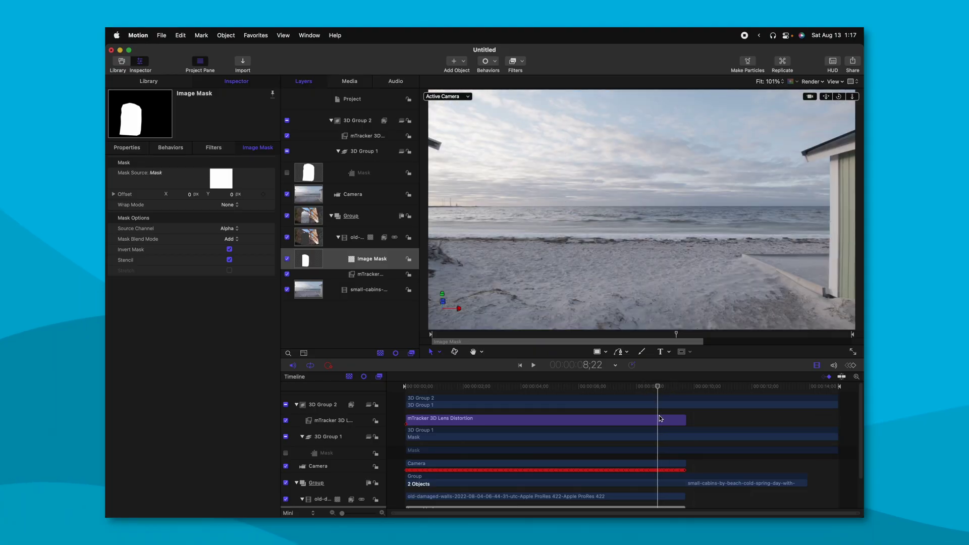
{"action": "left_click", "coordinate": [515, 321]}
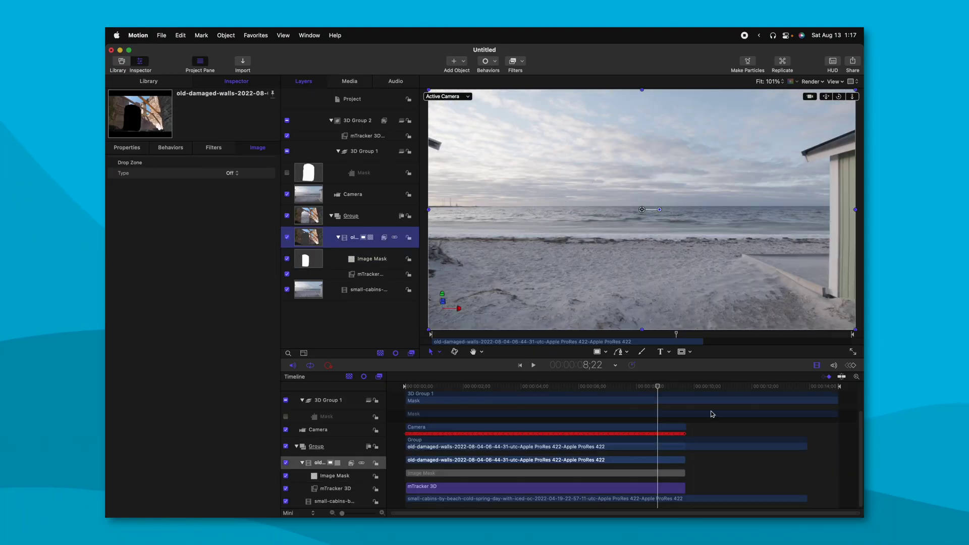
{"action": "left_click_drag", "start_coordinate": [659, 396], "coordinate": [382, 394]}
- Clone the Mask layer with K, pull one Mask point inward, and confirm the clone follows
{"action": "left_click", "coordinate": [358, 177]}
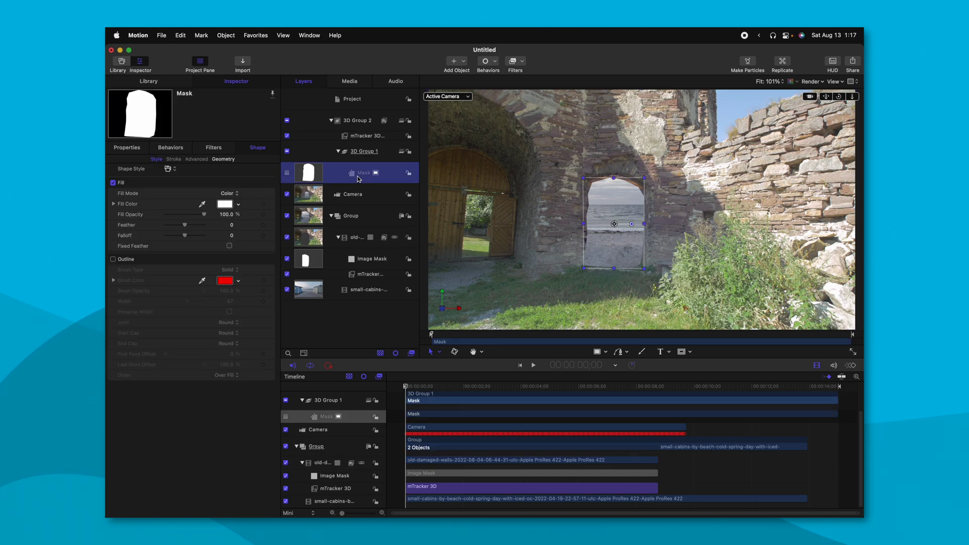
{"action": "key", "text": "k"}
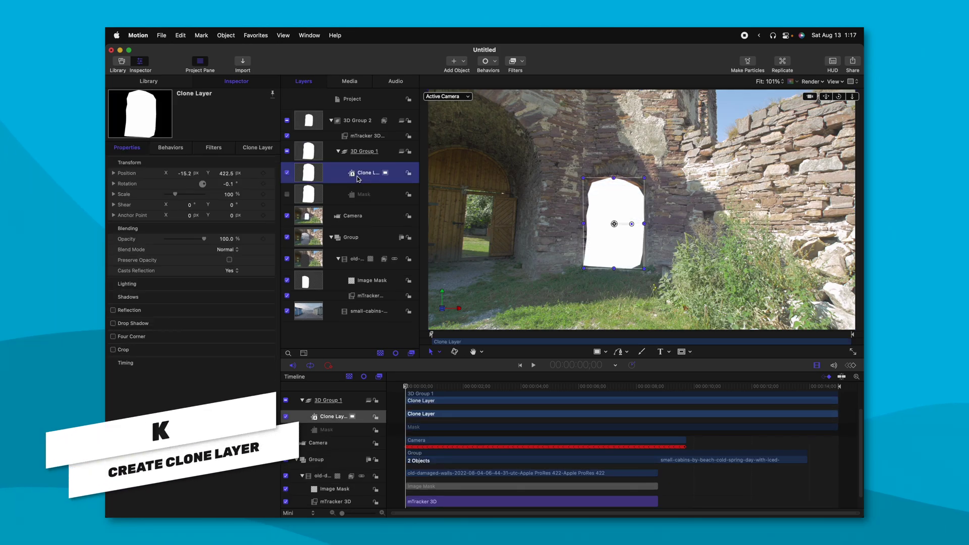
{"action": "left_click", "coordinate": [287, 173]}
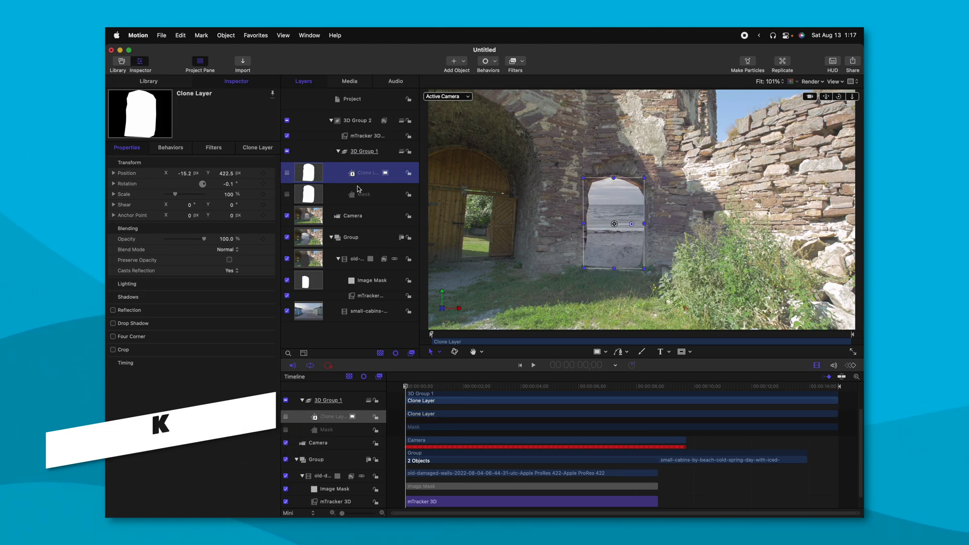
{"action": "left_click", "coordinate": [363, 194]}
{"action": "double_click", "coordinate": [606, 212]}
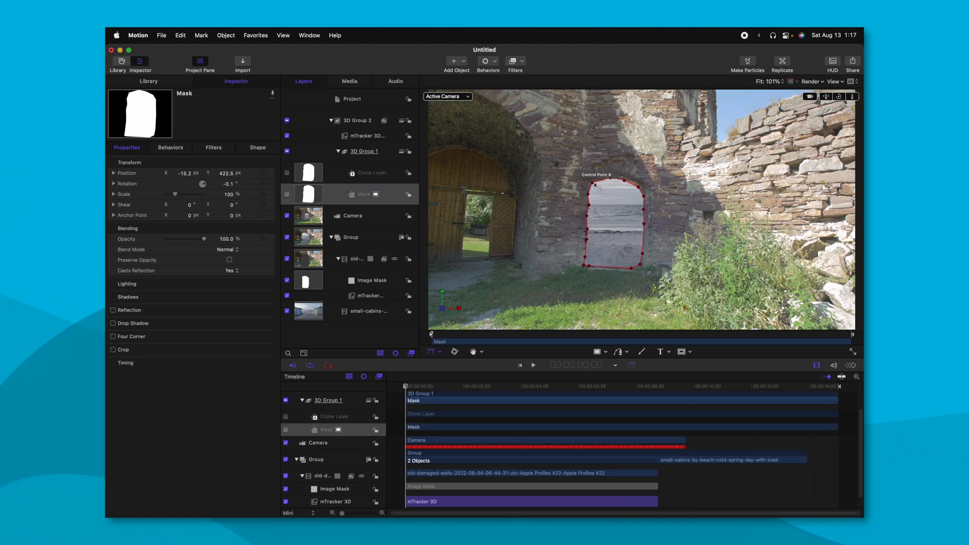
{"action": "left_click_drag", "start_coordinate": [599, 182], "coordinate": [621, 215]}
{"action": "left_click", "coordinate": [287, 173]}
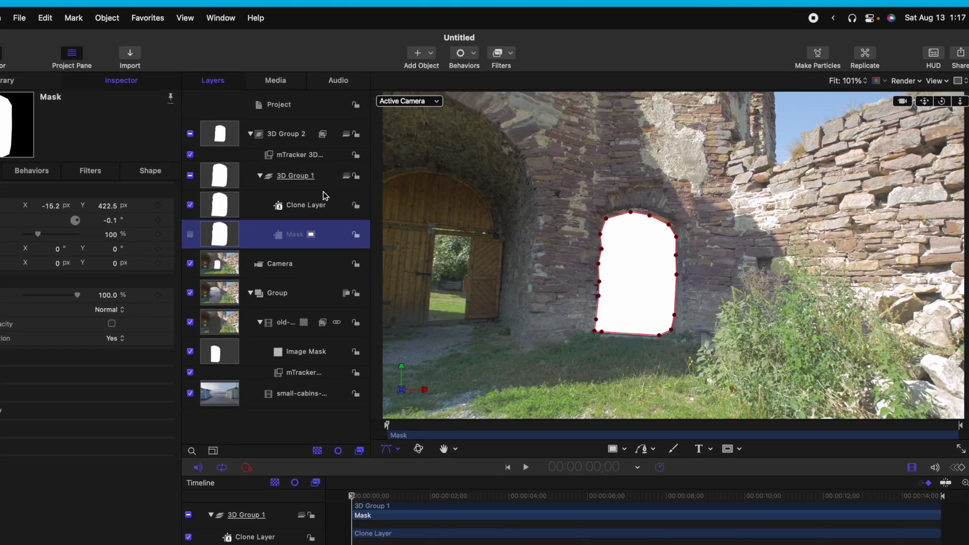
{"action": "left_click", "coordinate": [371, 173]}
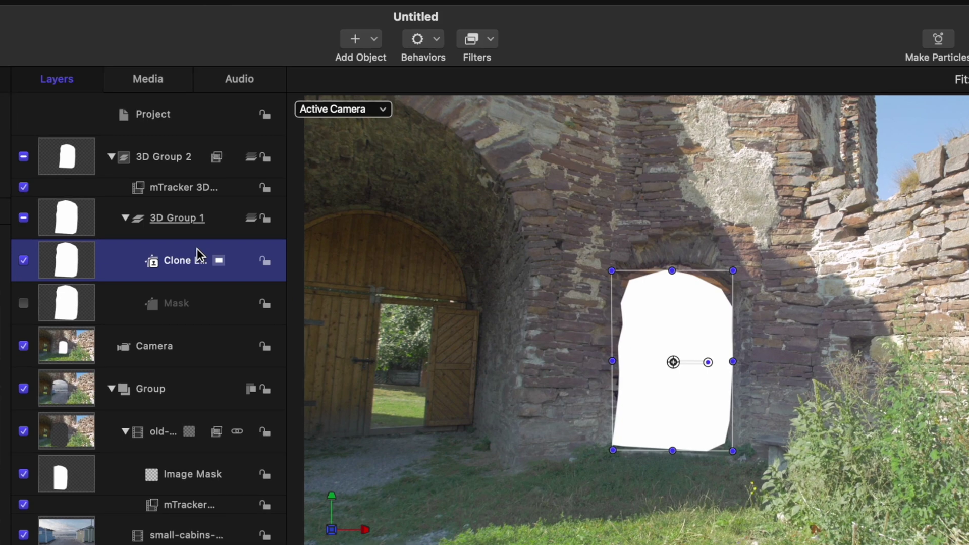
- Add a cyan Stroke filter to the clone and hide its white source fill
{"action": "left_click", "coordinate": [484, 44]}
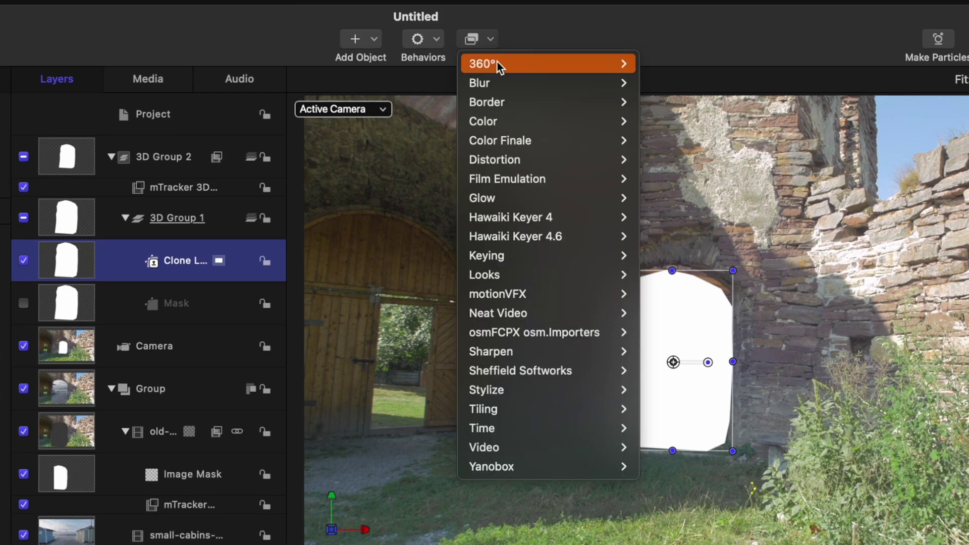
{"action": "mouse_move", "coordinate": [507, 90]}
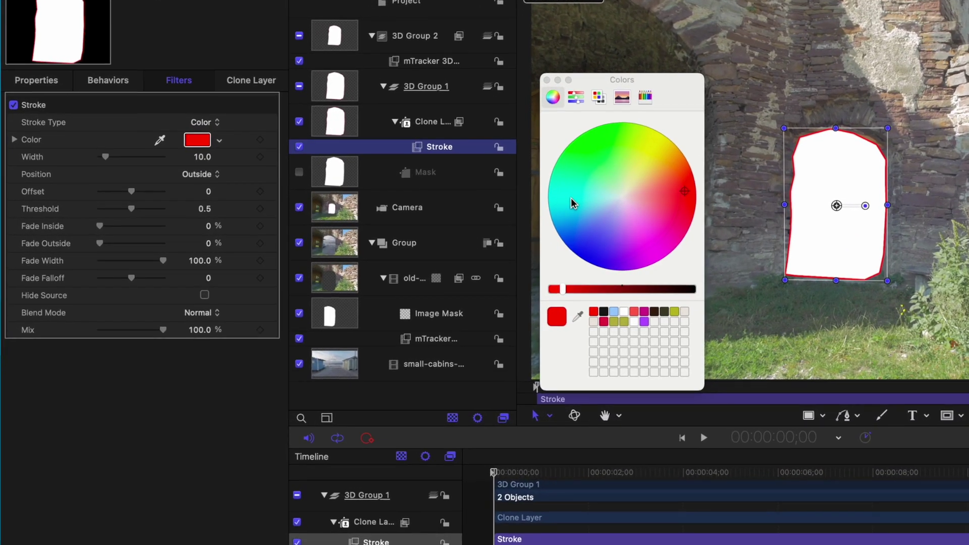
{"action": "left_click_drag", "start_coordinate": [518, 207], "coordinate": [474, 208]}
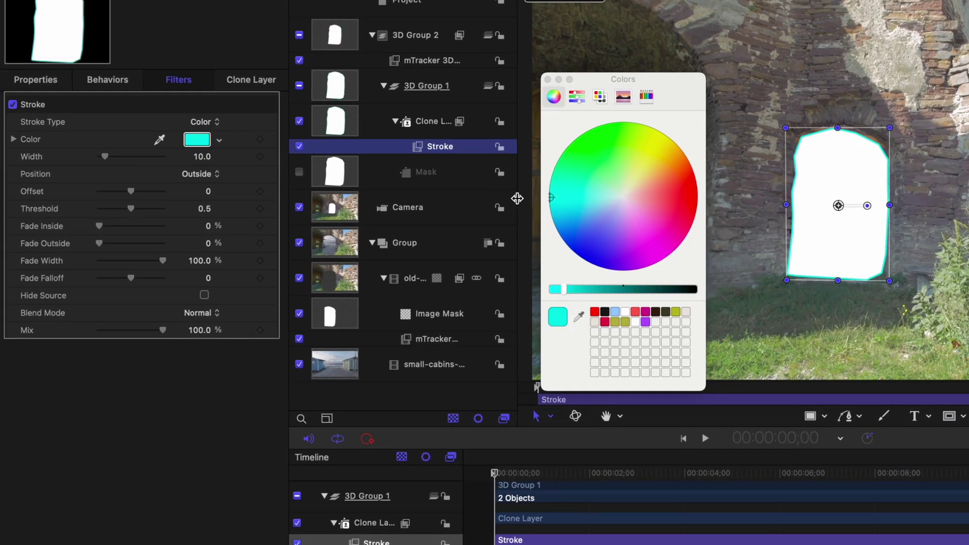
{"action": "left_click", "coordinate": [548, 80]}
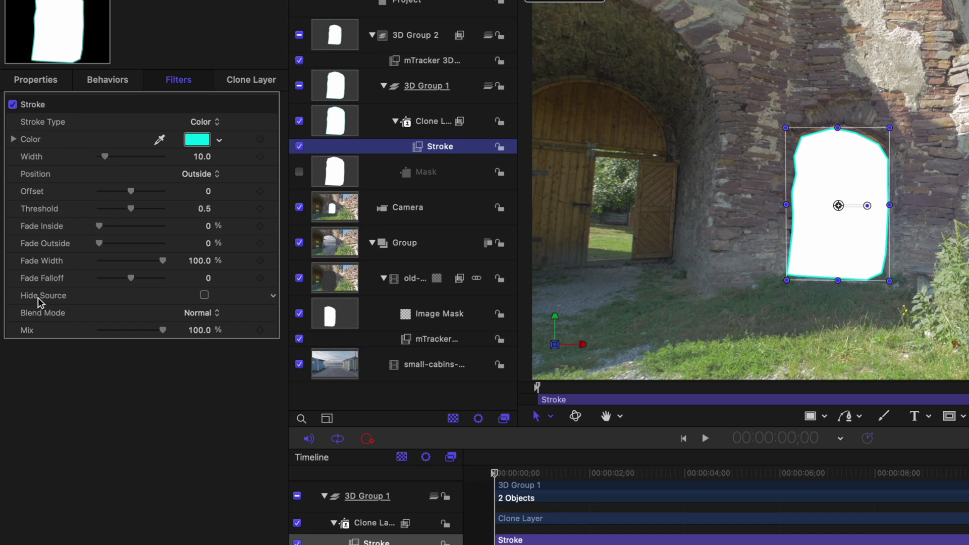
{"action": "left_click", "coordinate": [205, 295]}
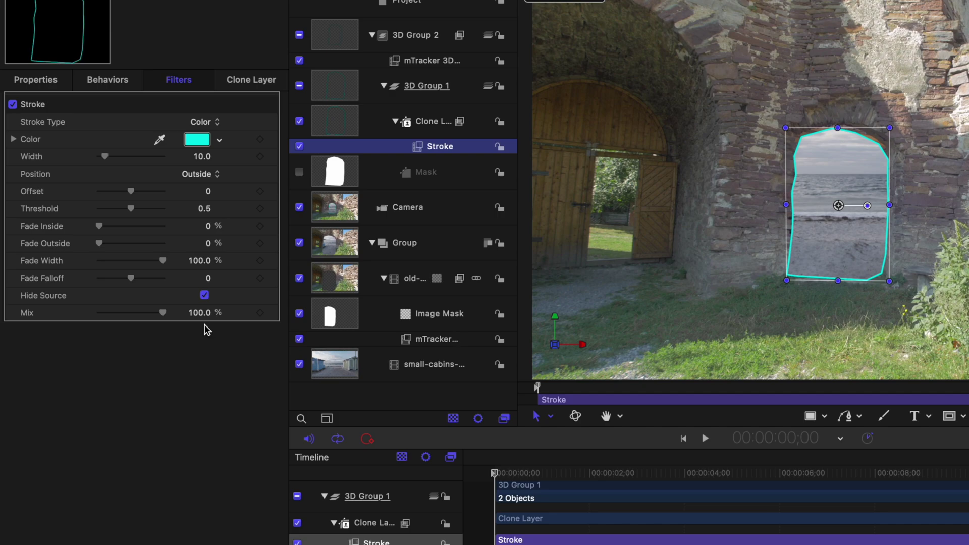
{"action": "left_click_drag", "start_coordinate": [524, 477], "coordinate": [778, 470]}
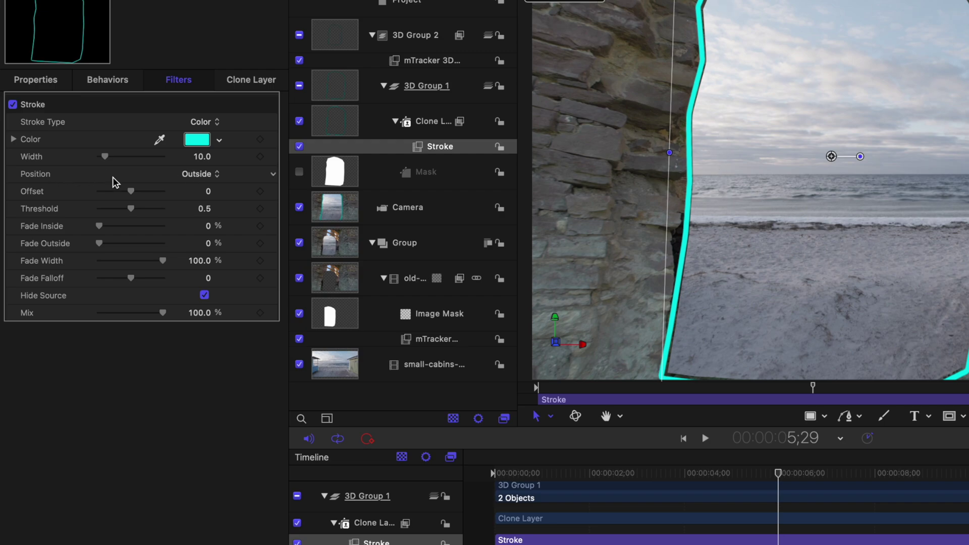
- Set the stroke position to Centered with a -7 offset and check it across frames
{"action": "left_click", "coordinate": [202, 174]}
{"action": "left_click", "coordinate": [208, 192]}
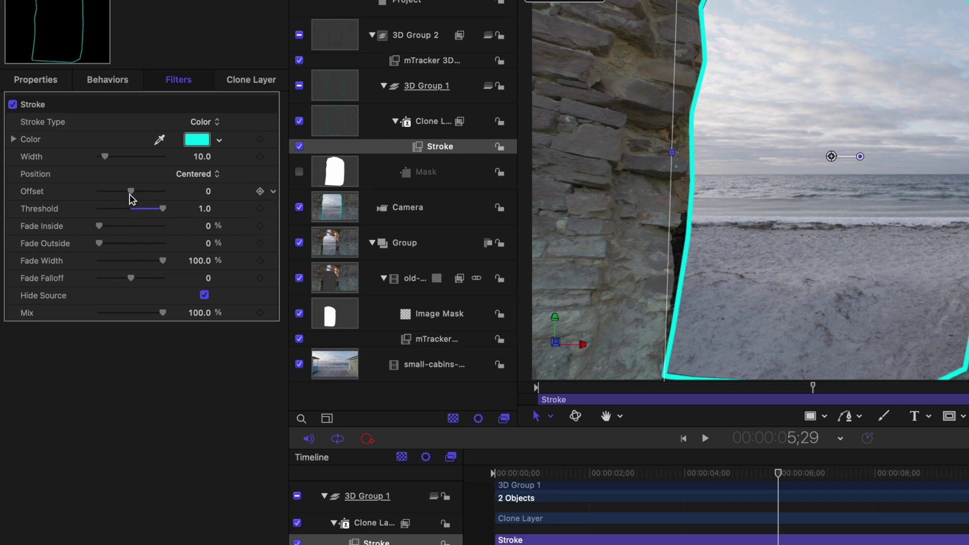
{"action": "left_click_drag", "start_coordinate": [131, 194], "coordinate": [128, 193]}
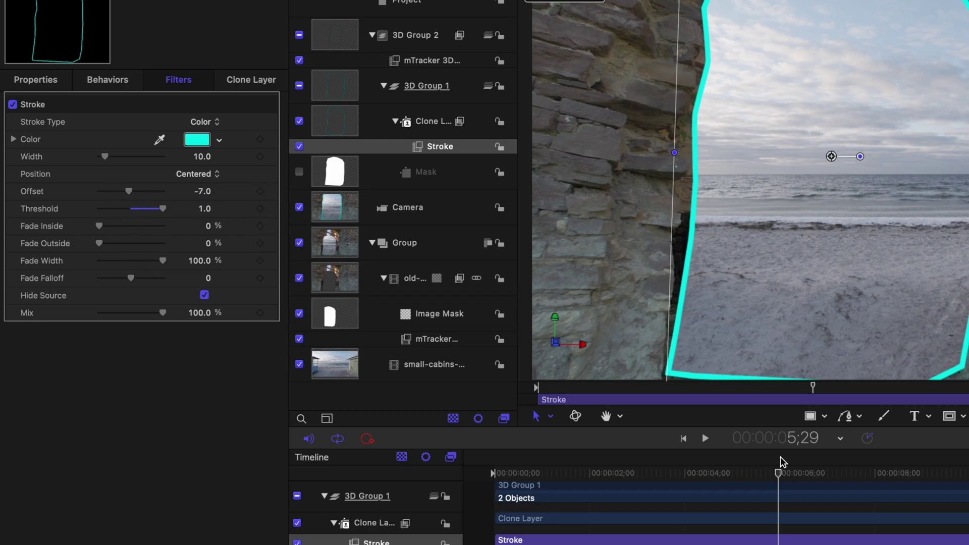
{"action": "left_click_drag", "start_coordinate": [782, 462], "coordinate": [767, 474]}
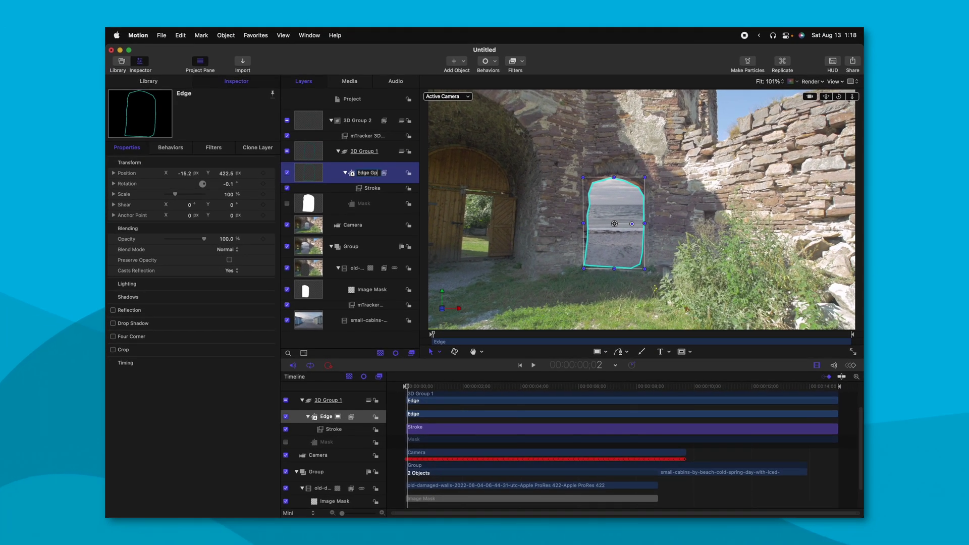
- Rename the clone Edge Glow and add a Neon filter to it
{"action": "type", "text": "low"}
{"action": "key", "text": "Return"}
{"action": "left_click", "coordinate": [522, 62]}
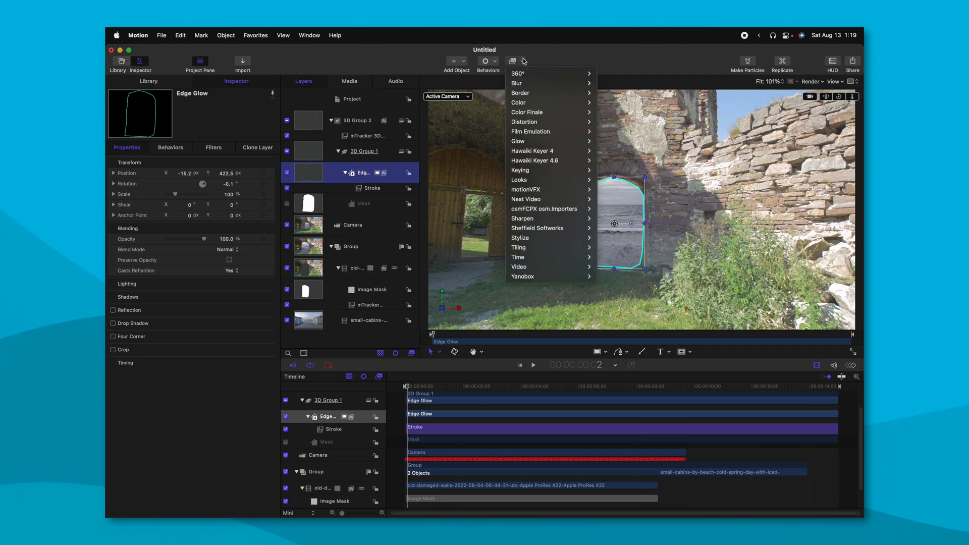
{"action": "mouse_move", "coordinate": [543, 142]}
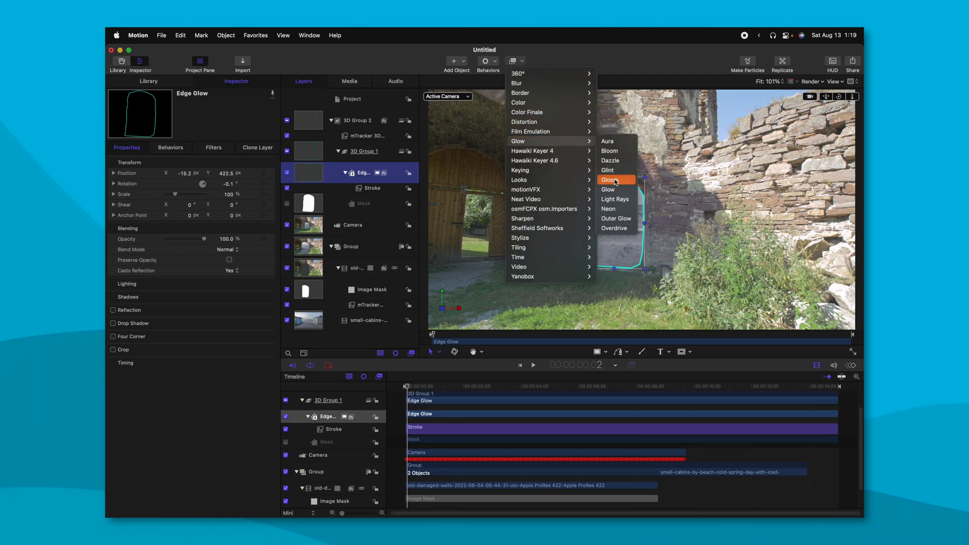
{"action": "left_click", "coordinate": [608, 208]}
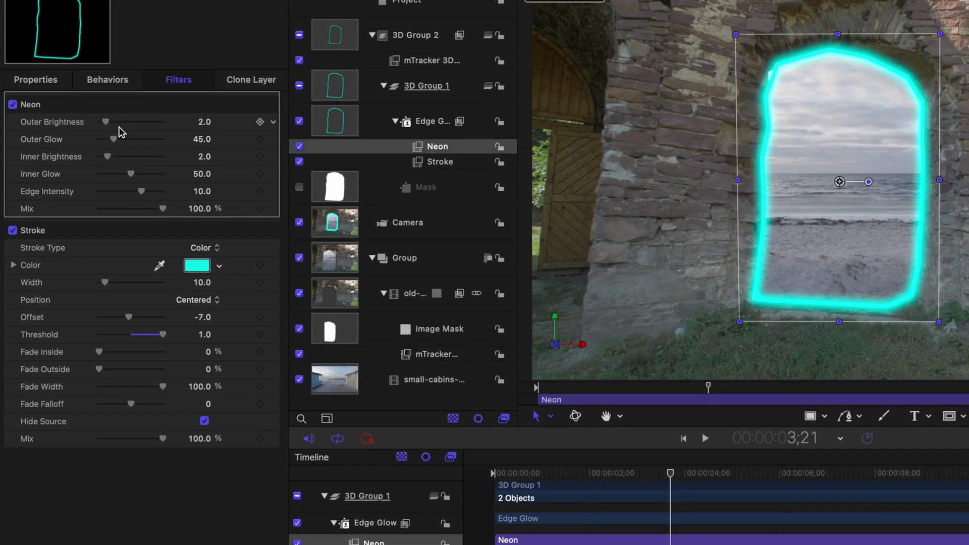
- Set the Neon's outer glow to 200, raise outer brightness, and set inner brightness to 3.0
{"action": "left_click_drag", "start_coordinate": [117, 135], "coordinate": [214, 146]}
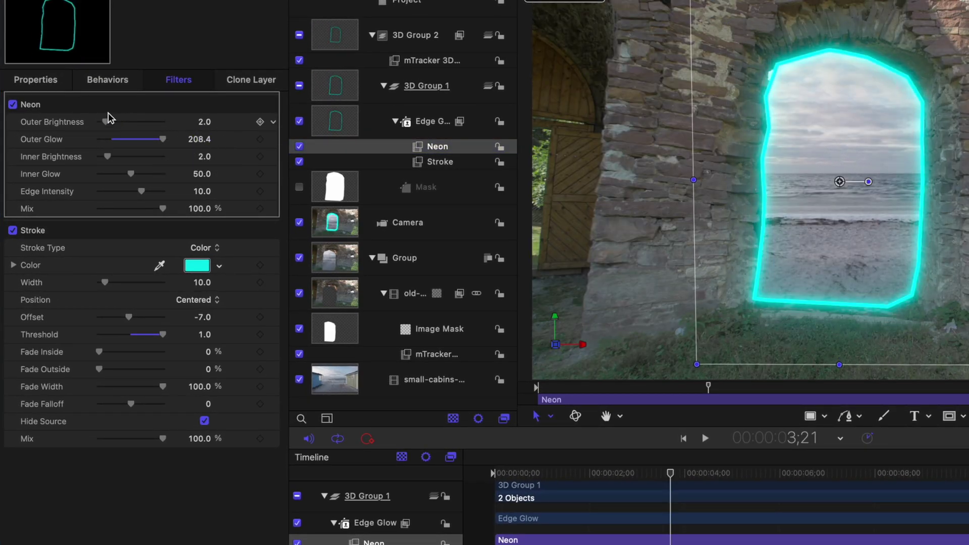
{"action": "left_click_drag", "start_coordinate": [106, 122], "coordinate": [111, 124]}
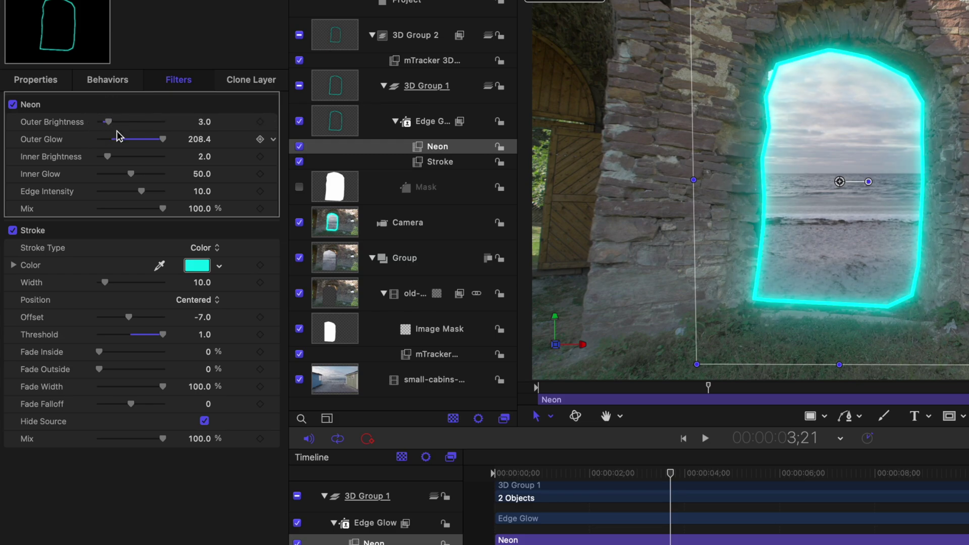
{"action": "left_click_drag", "start_coordinate": [111, 163], "coordinate": [156, 178]}
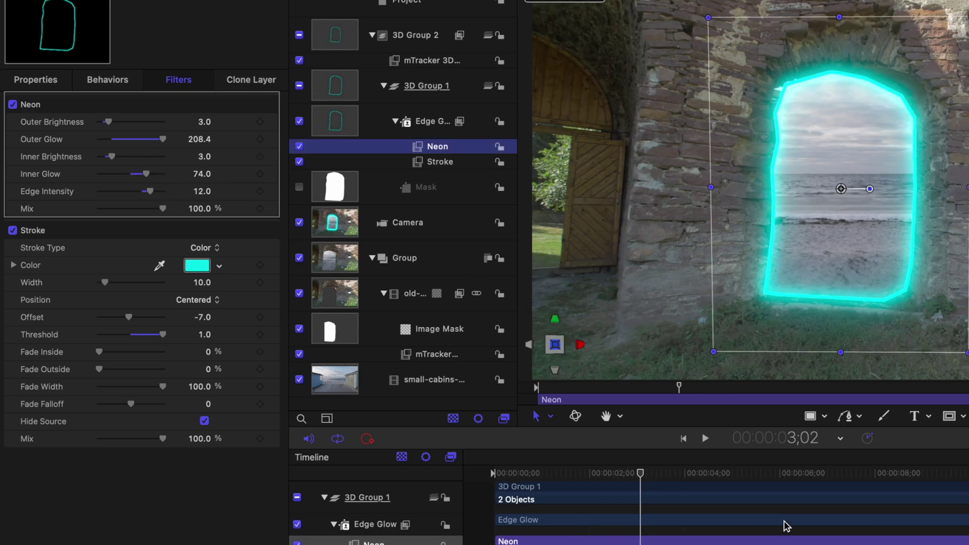
{"action": "left_click_drag", "start_coordinate": [671, 477], "coordinate": [835, 474]}
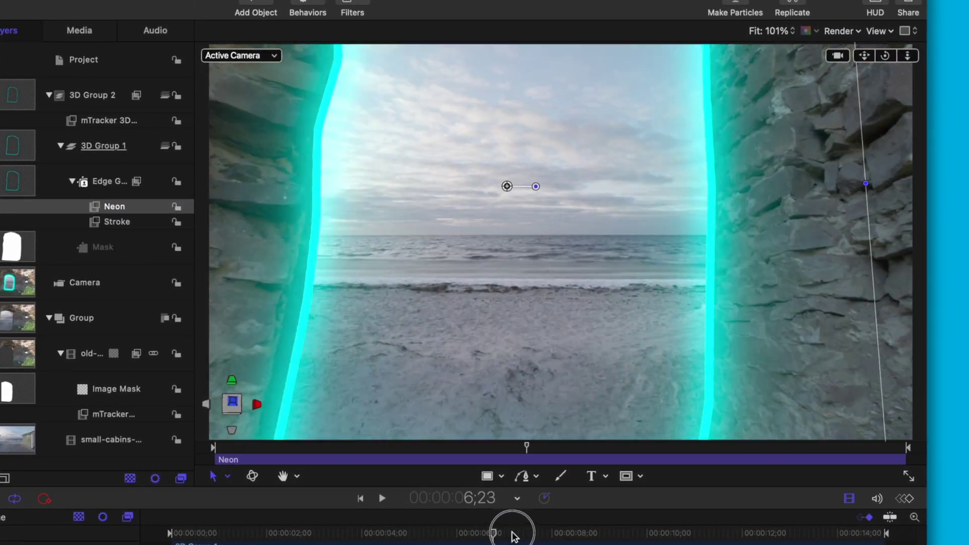
{"action": "left_click_drag", "start_coordinate": [513, 536], "coordinate": [405, 539]}
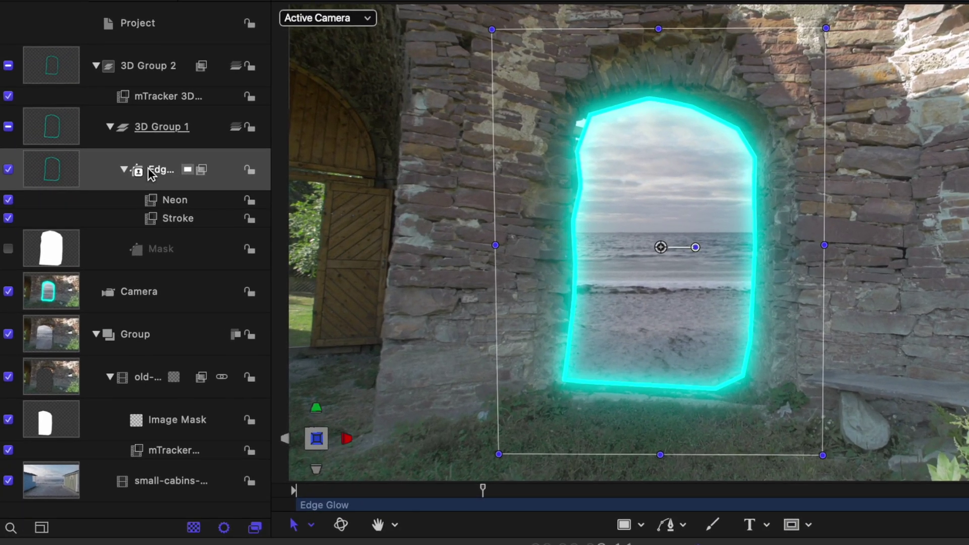
- Clone the edge glow group and name the clone Displacement
{"action": "key", "text": "k"}
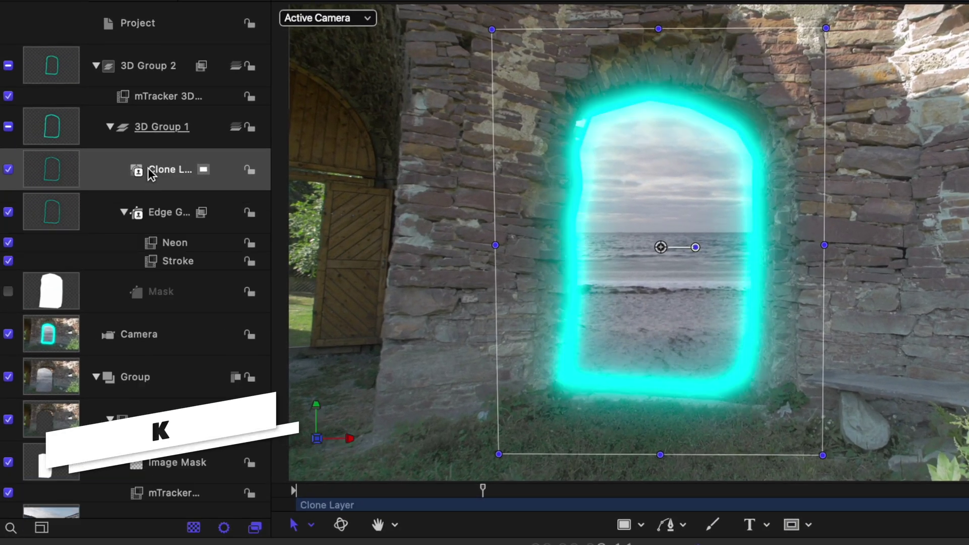
{"action": "left_click", "coordinate": [150, 171]}
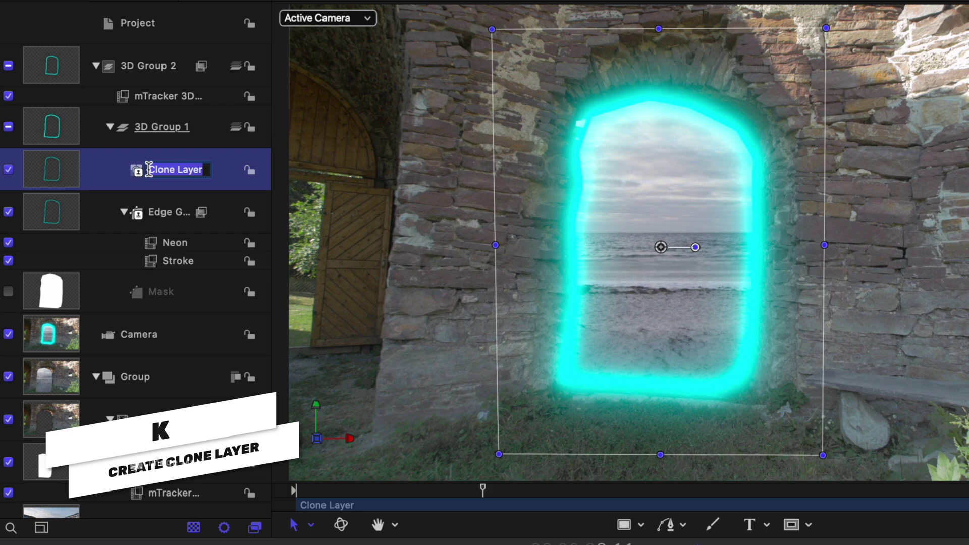
{"action": "type", "text": "Displace"}
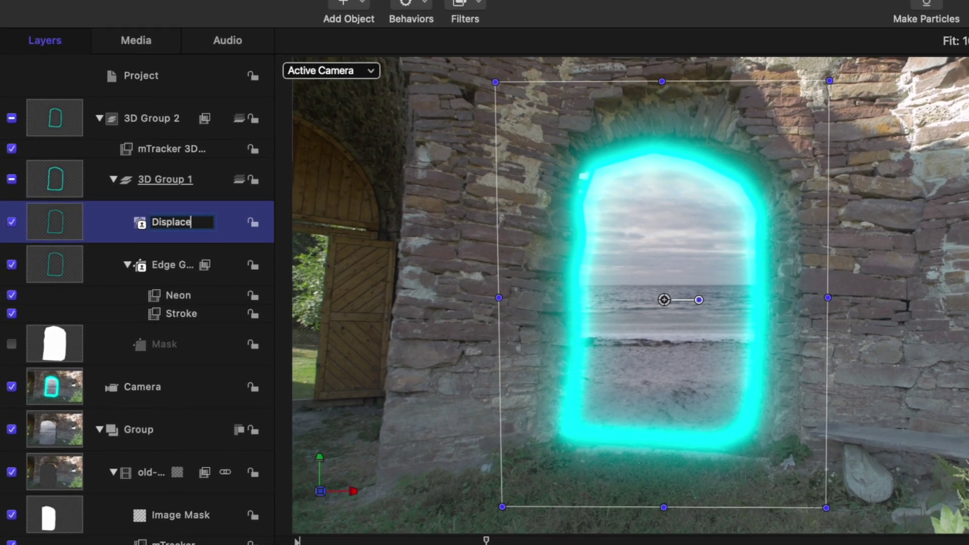
{"action": "key", "text": "Return"}
- Apply a Distortion > Bump Map filter to the Displacement clone
{"action": "left_click", "coordinate": [469, 8]}
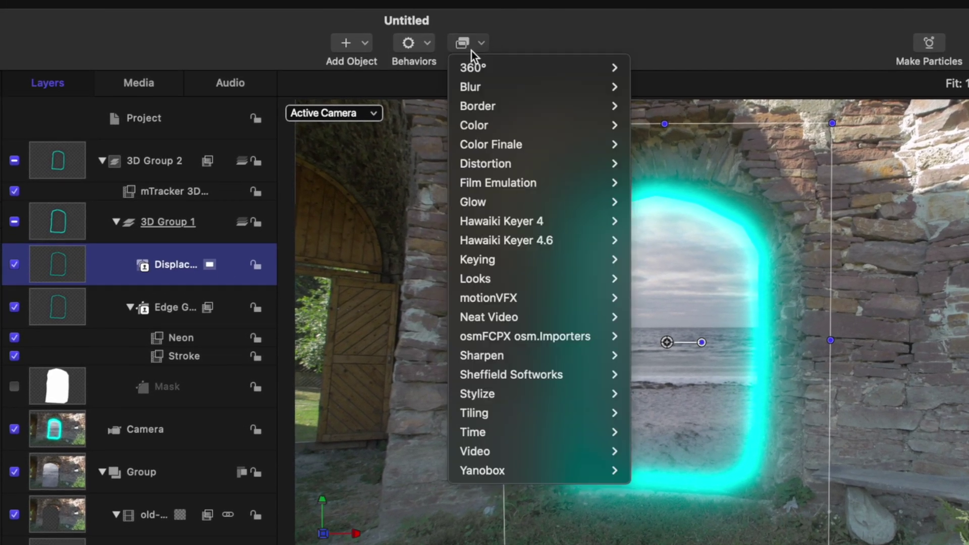
{"action": "mouse_move", "coordinate": [544, 167]}
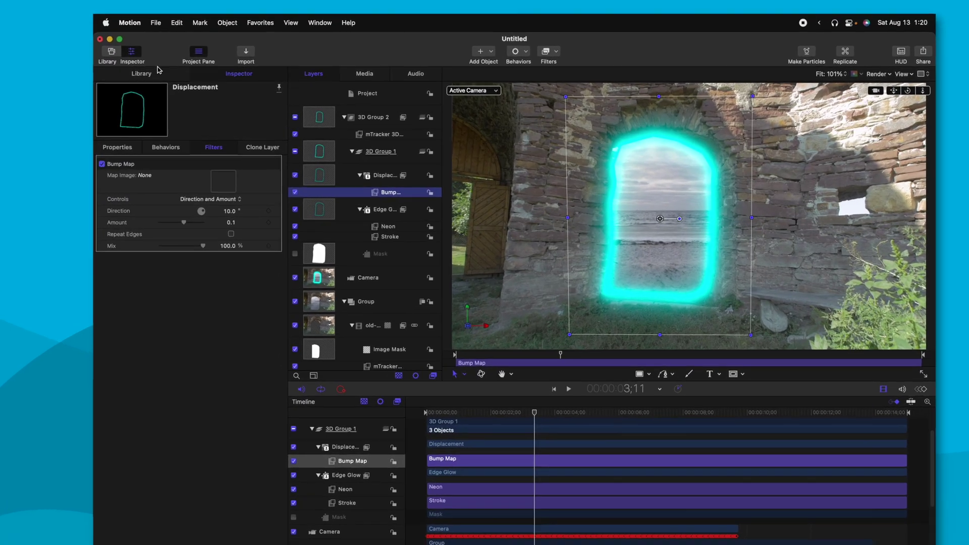
{"action": "left_click", "coordinate": [149, 72]}
- Add a Clouds generator in a 2D Group 1 and set its vertical scale to 8
{"action": "left_click", "coordinate": [118, 153]}
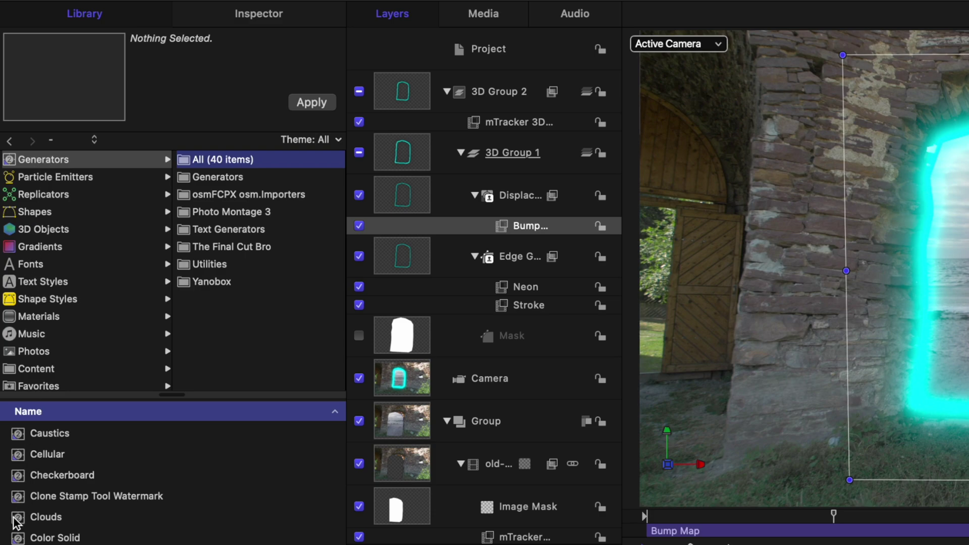
{"action": "left_click_drag", "start_coordinate": [15, 522], "coordinate": [423, 65]}
{"action": "left_click", "coordinate": [585, 92]}
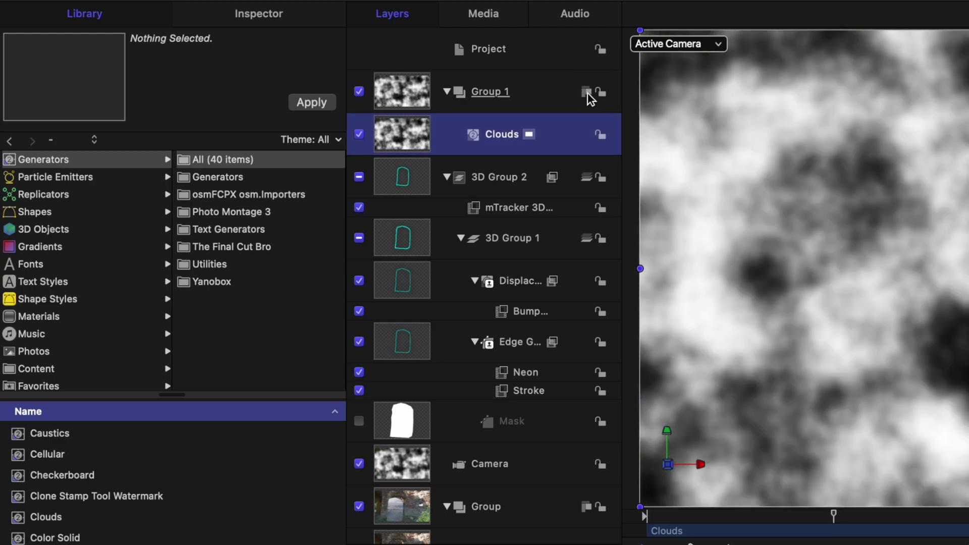
{"action": "left_click", "coordinate": [254, 15]}
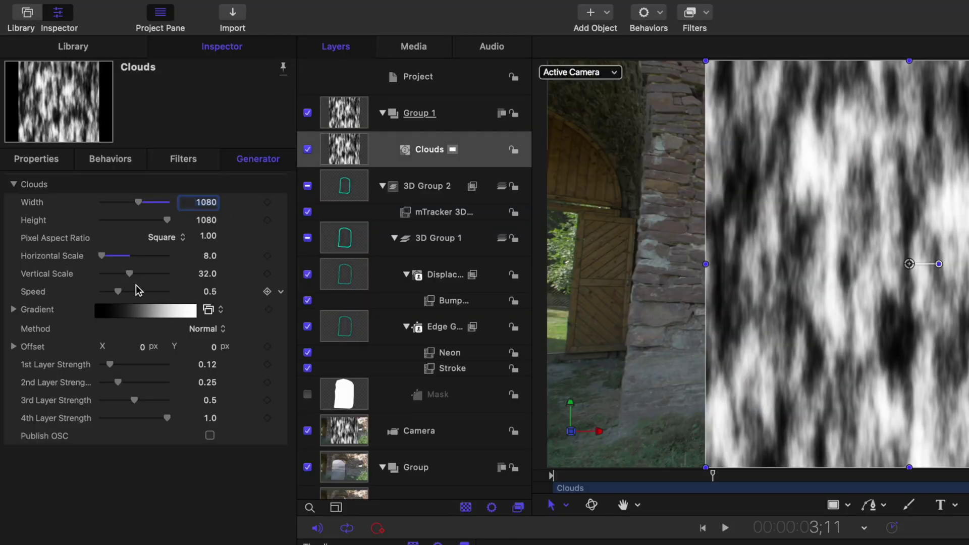
{"action": "left_click_drag", "start_coordinate": [132, 278], "coordinate": [36, 277]}
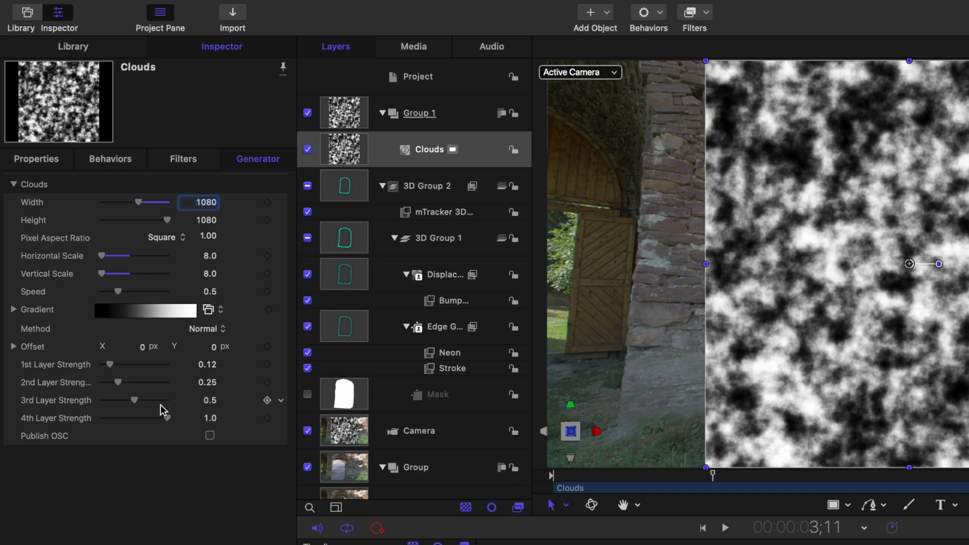
- Animate the Clouds' Offset Y with a Rate behavior of 0.3 and preview the drift
{"action": "left_click", "coordinate": [13, 347]}
{"action": "left_click_drag", "start_coordinate": [148, 385], "coordinate": [161, 362]}
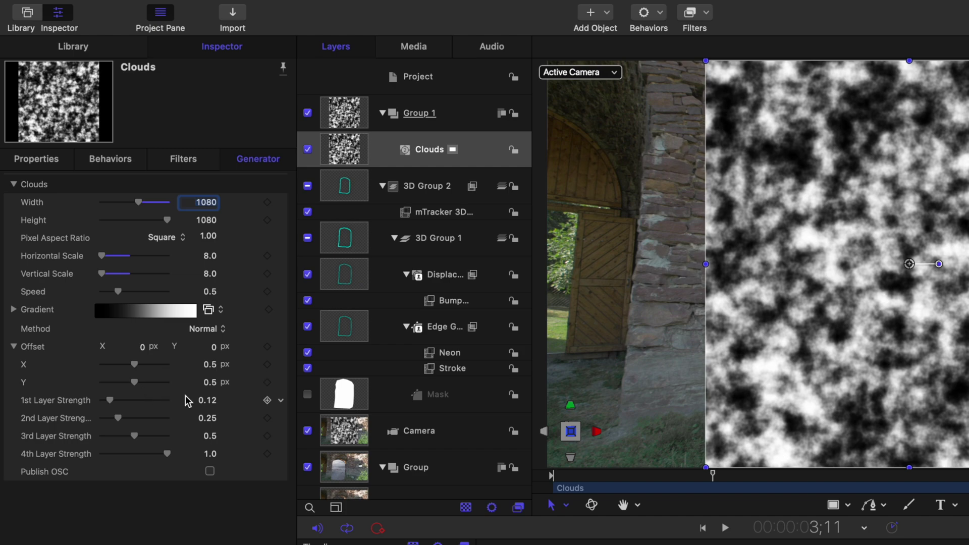
{"action": "left_click", "coordinate": [282, 382]}
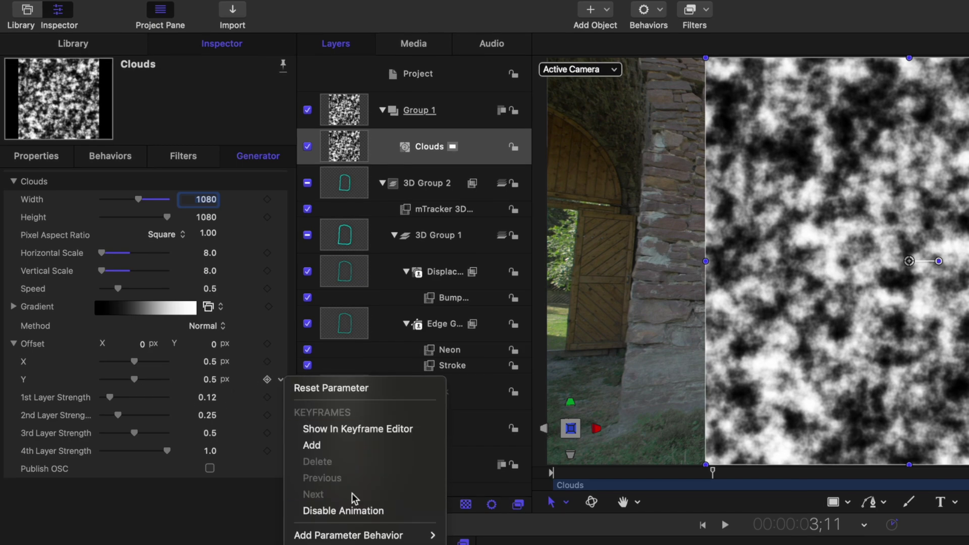
{"action": "mouse_move", "coordinate": [347, 536]}
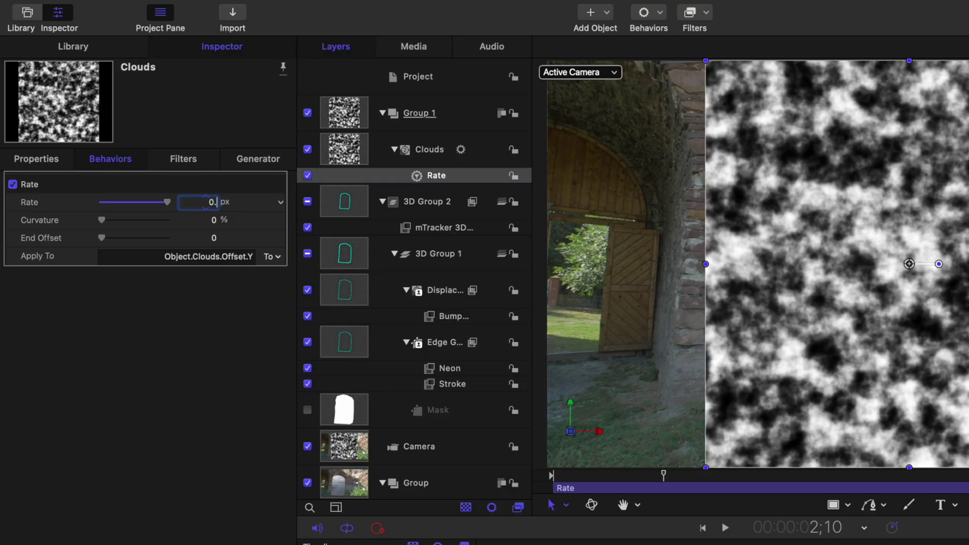
{"action": "type", "text": "3"}
{"action": "key", "text": "Return"}
{"action": "key", "text": "space"}
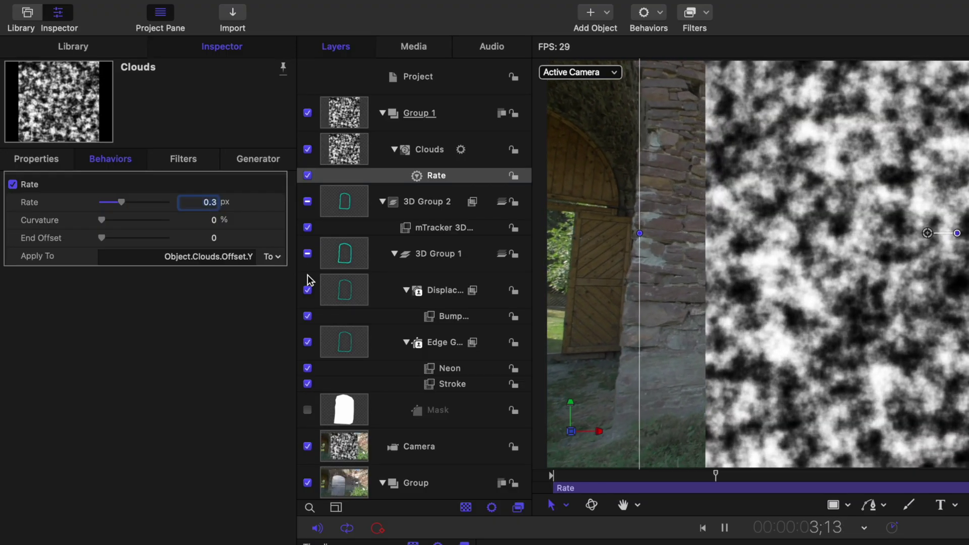
{"action": "key", "text": "space"}
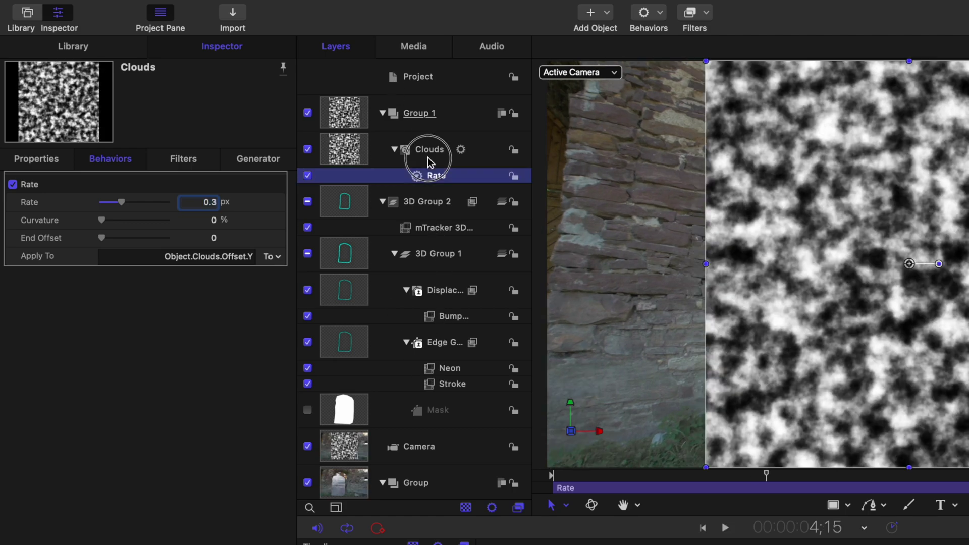
- Move the Clouds gradient's black stop to 14.51%, set Speed to 2.0, and hide the layer
{"action": "left_click", "coordinate": [427, 154]}
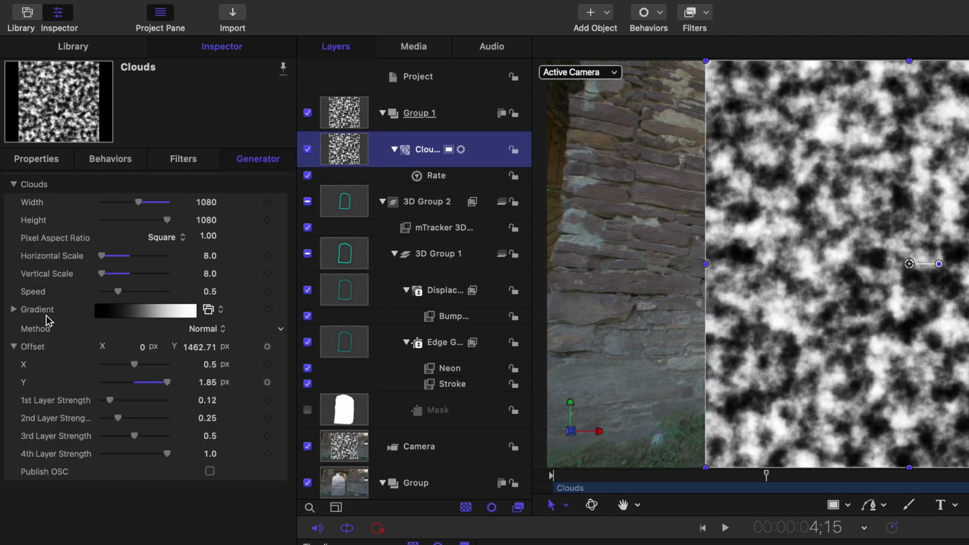
{"action": "left_click", "coordinate": [14, 310]}
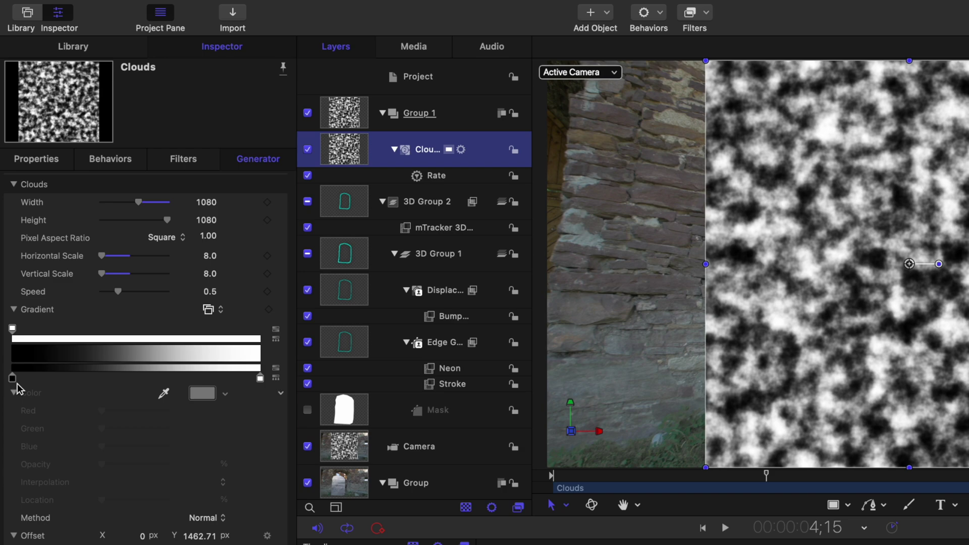
{"action": "left_click_drag", "start_coordinate": [13, 380], "coordinate": [48, 382]}
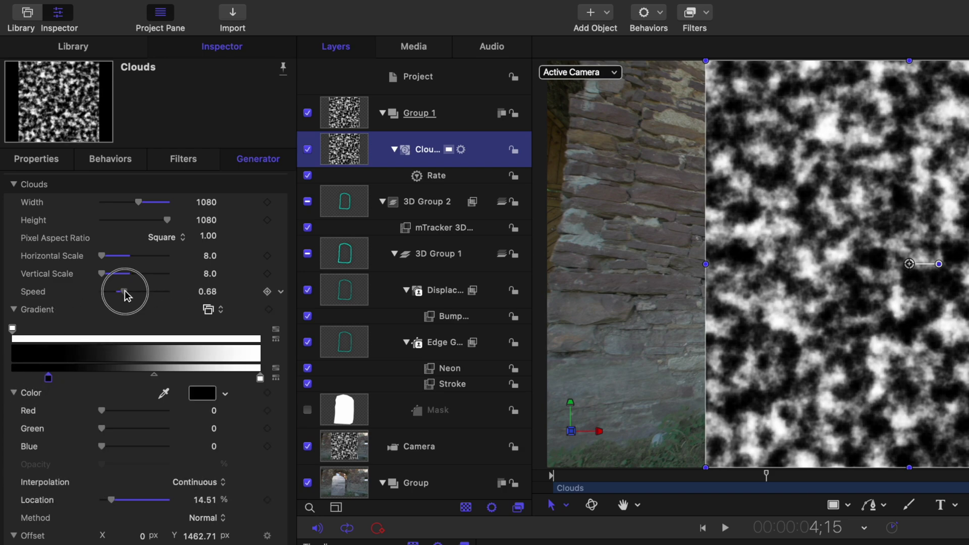
{"action": "left_click_drag", "start_coordinate": [125, 295], "coordinate": [246, 306]}
{"action": "mouse_move", "coordinate": [757, 531]}
{"action": "left_mouse_down"}
{"action": "mouse_move", "coordinate": [709, 530]}
{"action": "mouse_move", "coordinate": [773, 531]}
{"action": "left_mouse_up"}
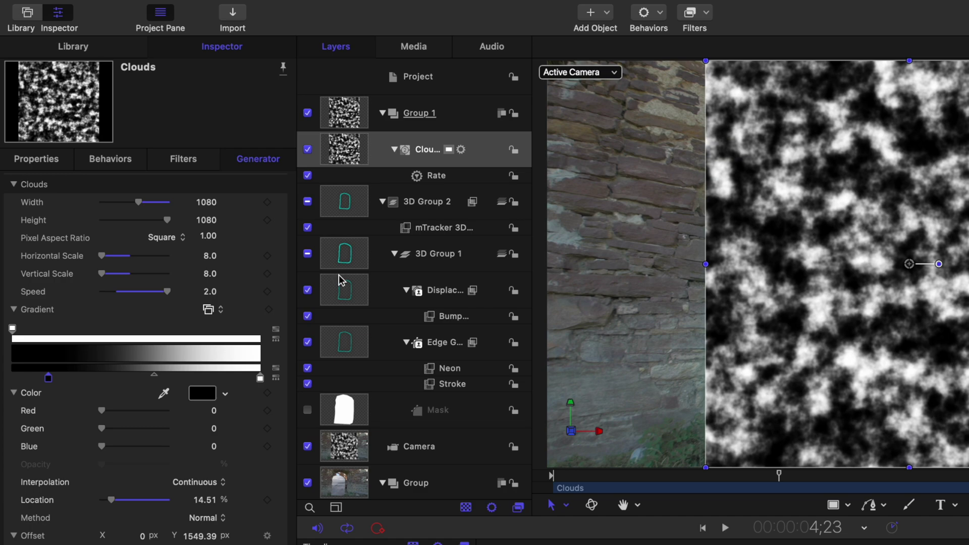
{"action": "left_click", "coordinate": [308, 150]}
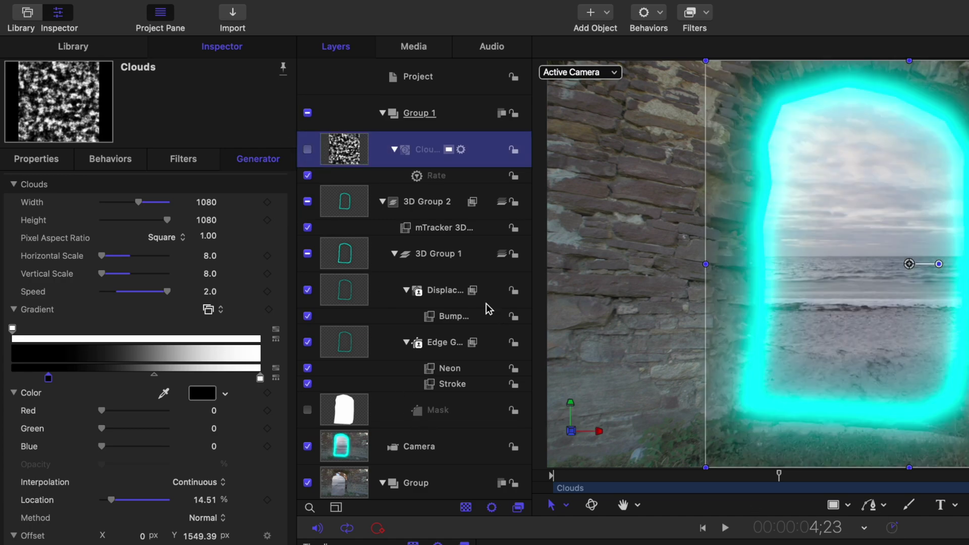
- Set Clouds as the Bump Map's map image with direction about 49°, previewing the distortion
{"action": "left_click", "coordinate": [455, 319]}
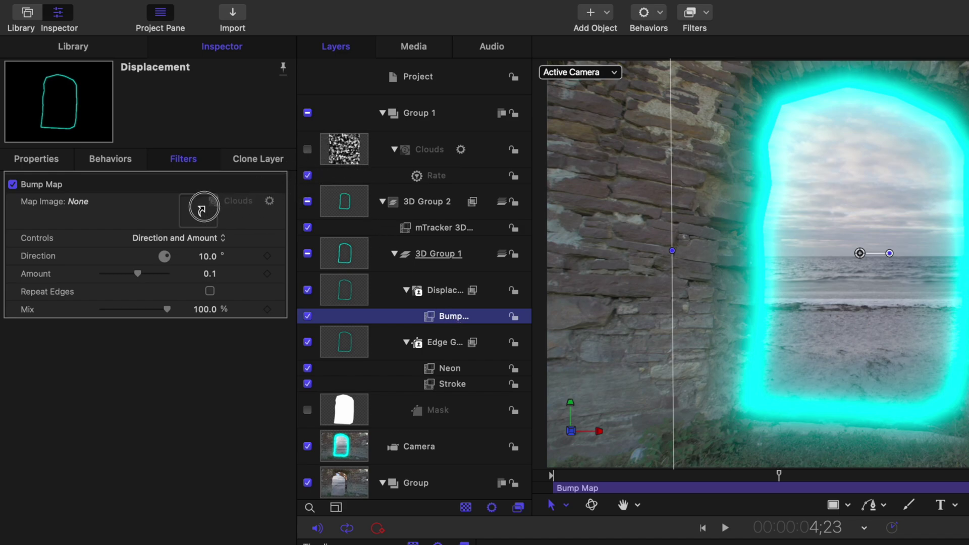
{"action": "left_click_drag", "start_coordinate": [201, 210], "coordinate": [205, 209]}
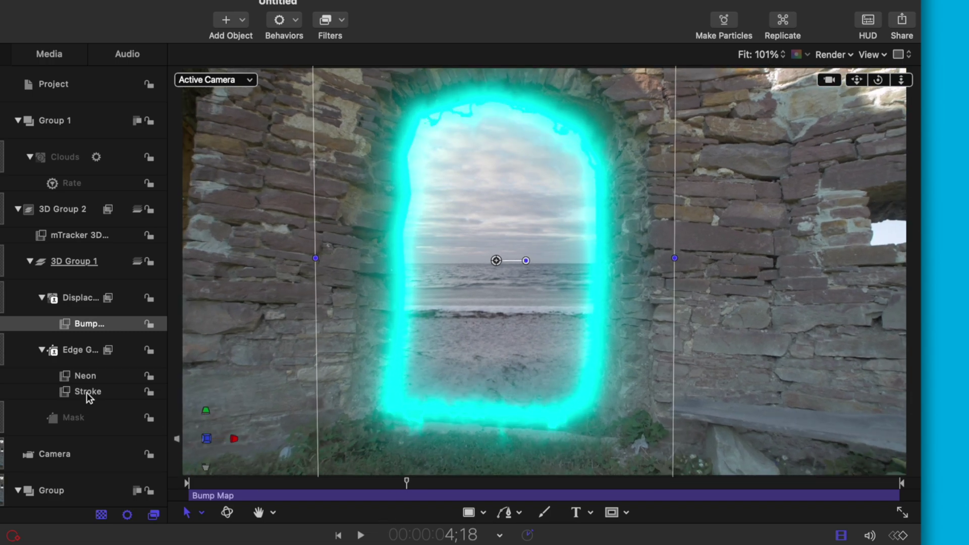
{"action": "left_click", "coordinate": [89, 324]}
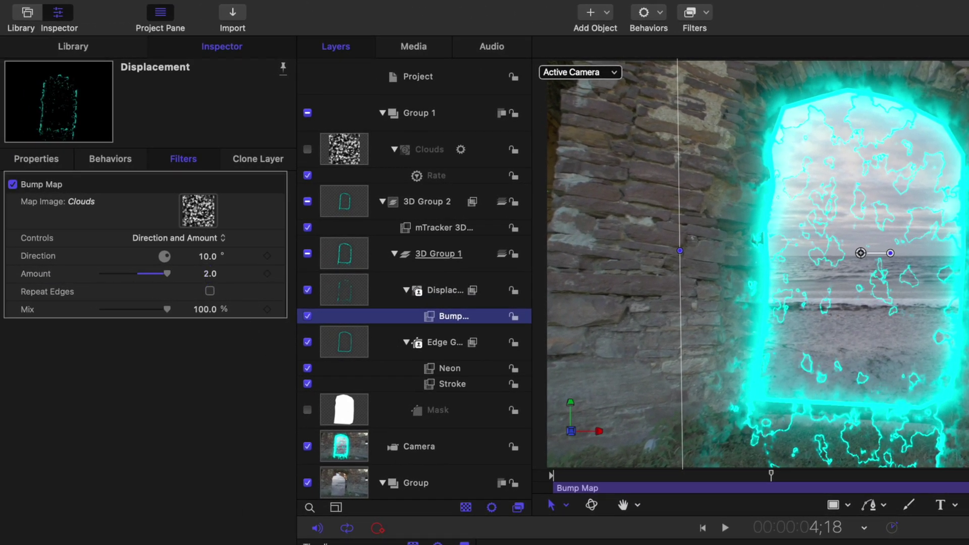
{"action": "key", "text": "space"}
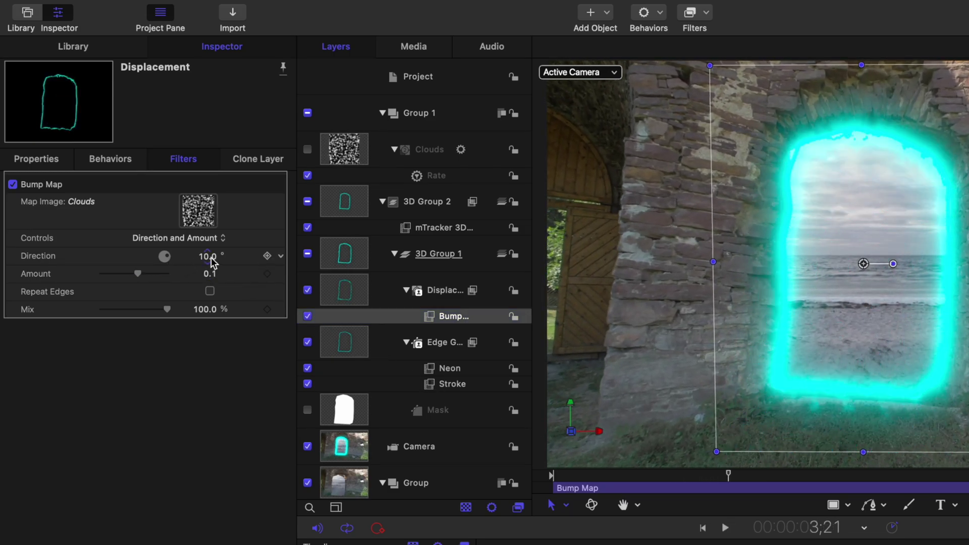
{"action": "left_click_drag", "start_coordinate": [207, 256], "coordinate": [211, 262]}
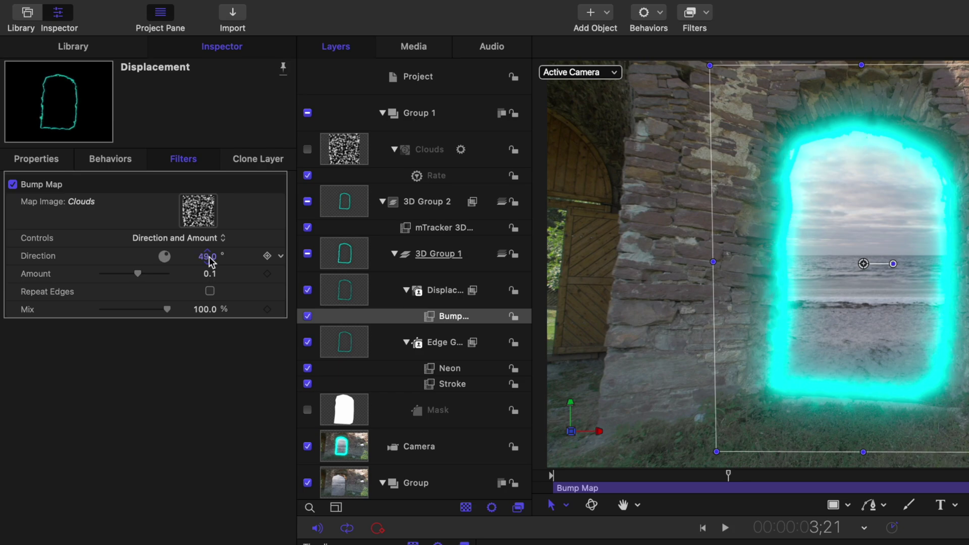
{"action": "key", "text": "space"}
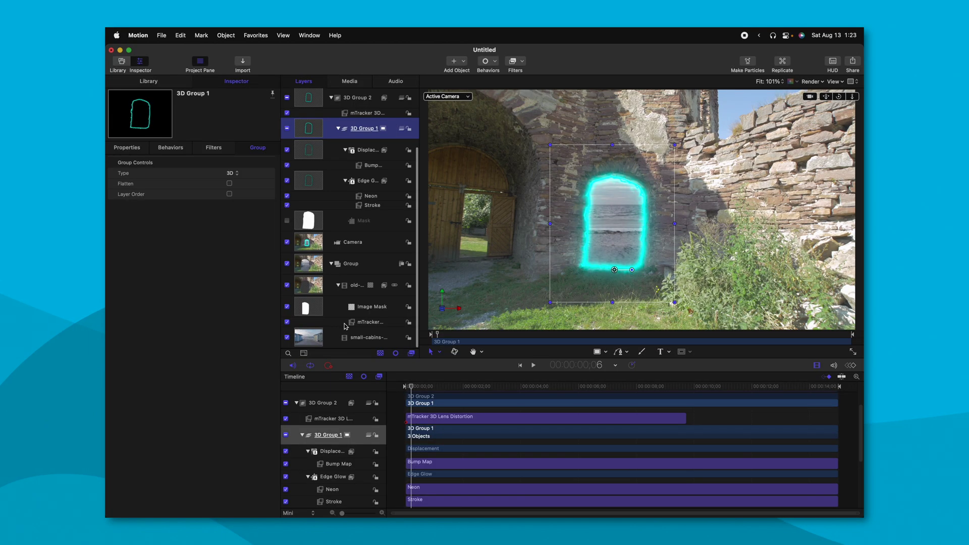
- Add a Refraction filter to the beach-cabins footage using Clouds as its height map
{"action": "left_click", "coordinate": [318, 340]}
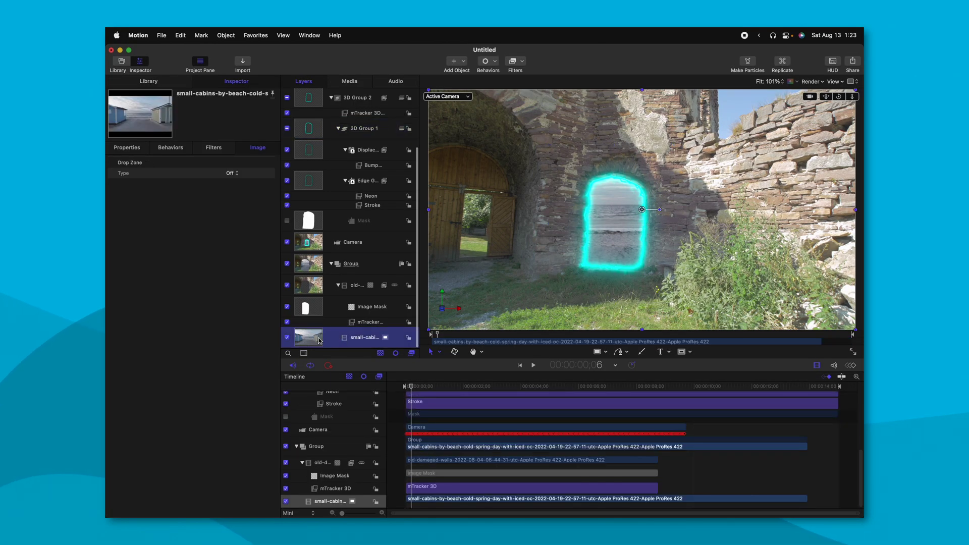
{"action": "left_click", "coordinate": [522, 62]}
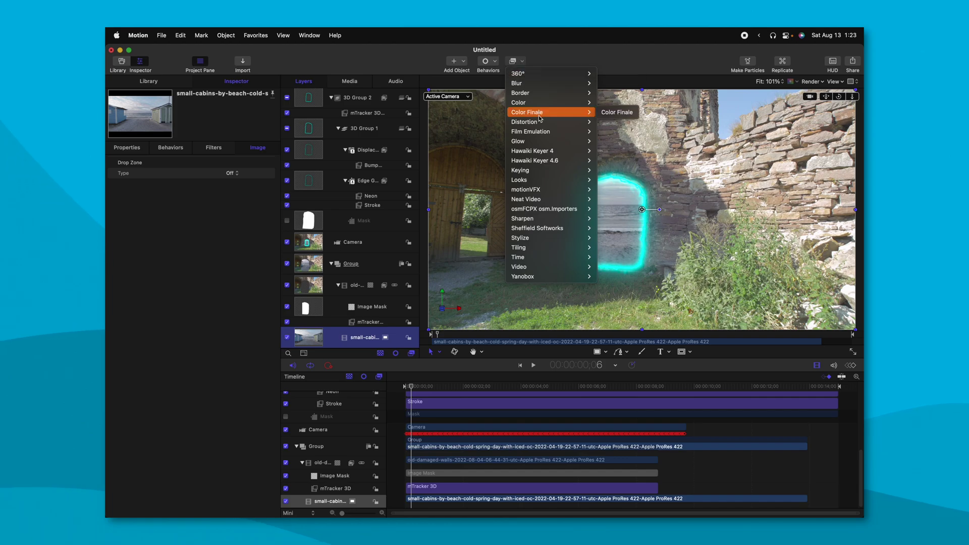
{"action": "mouse_move", "coordinate": [555, 121]}
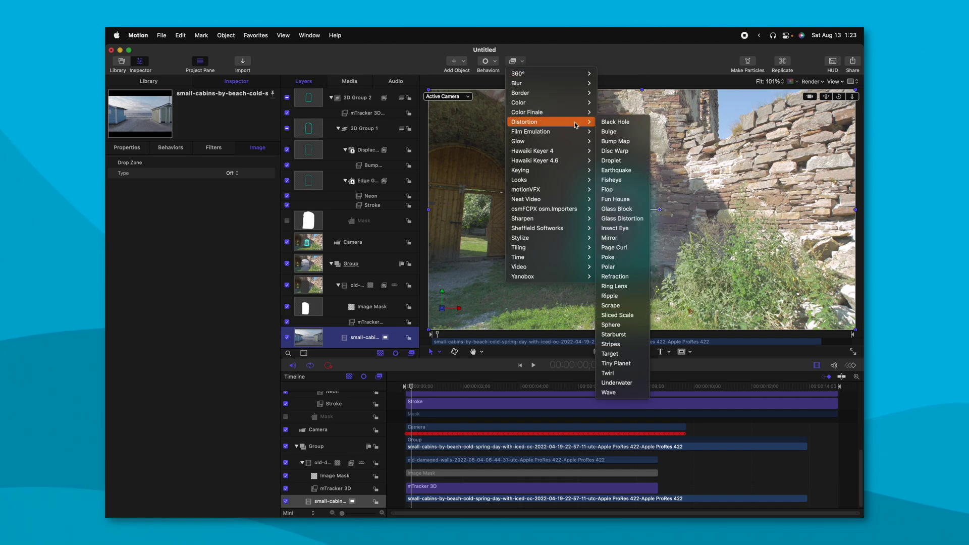
{"action": "left_click", "coordinate": [615, 276]}
{"action": "scroll", "coordinate": [334, 150], "scroll_direction": "up", "scroll_amount": 3}
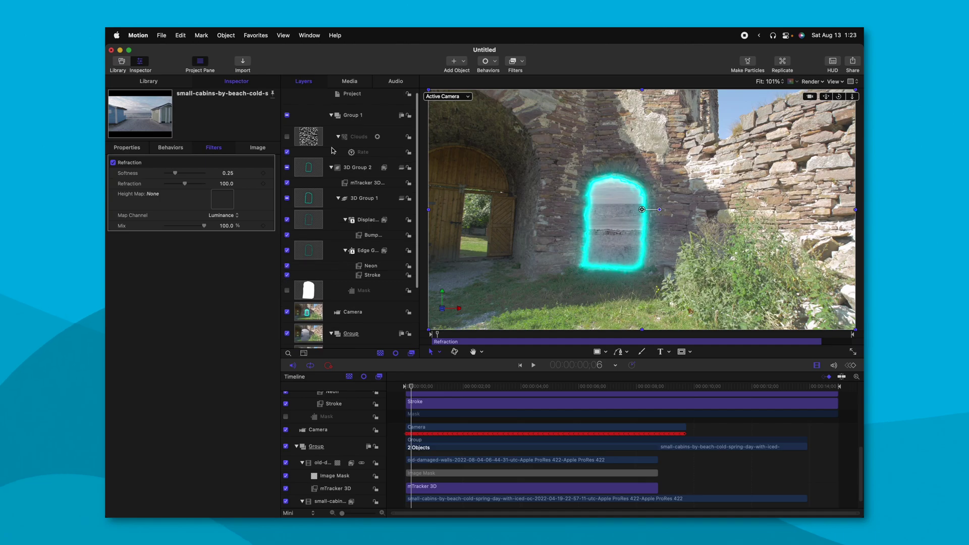
{"action": "left_click_drag", "start_coordinate": [304, 155], "coordinate": [217, 200]}
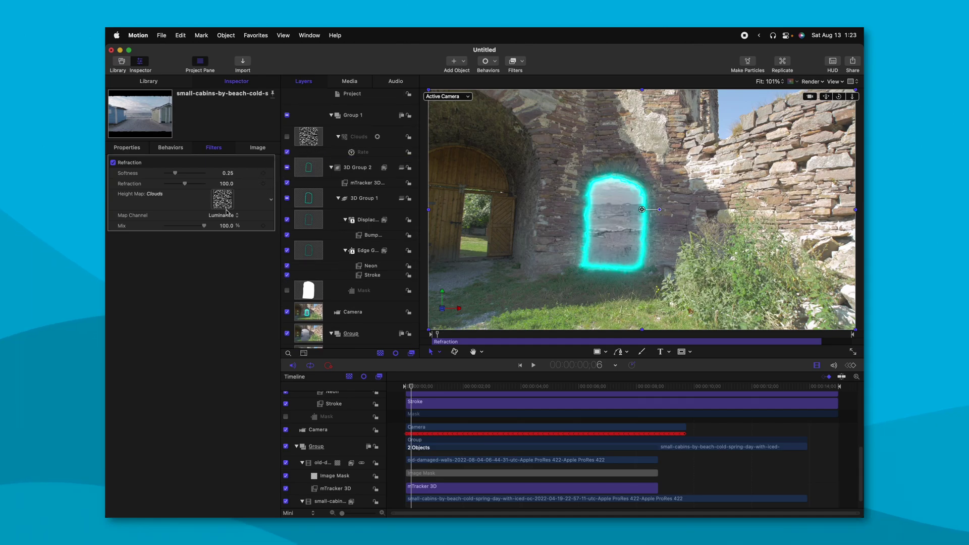
- Scrub and play the shot to preview the rippling beach through the portal
{"action": "left_click_drag", "start_coordinate": [411, 386], "coordinate": [553, 389]}
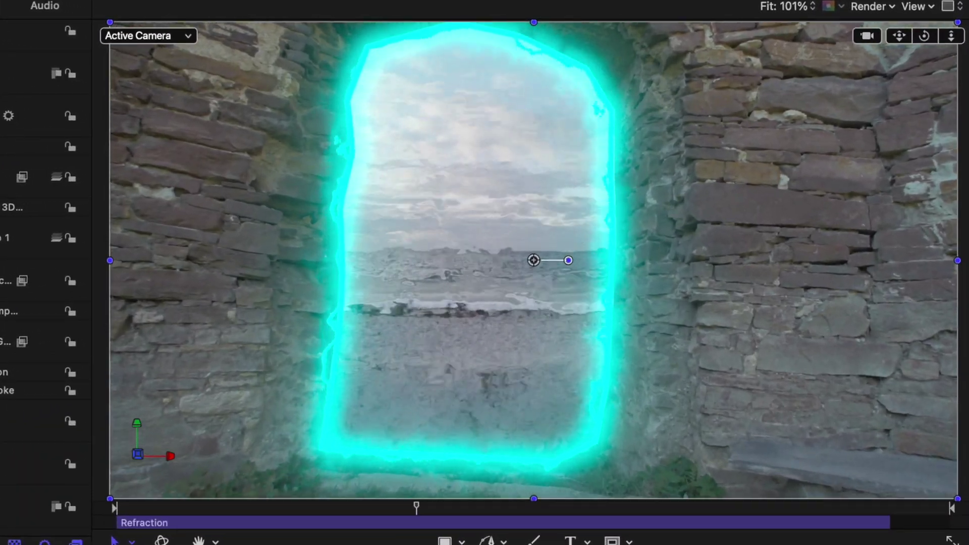
{"action": "mouse_move", "coordinate": [417, 507]}
{"action": "left_mouse_down"}
{"action": "mouse_move", "coordinate": [539, 508]}
{"action": "mouse_move", "coordinate": [435, 507]}
{"action": "left_mouse_up"}
{"action": "key", "text": "space"}
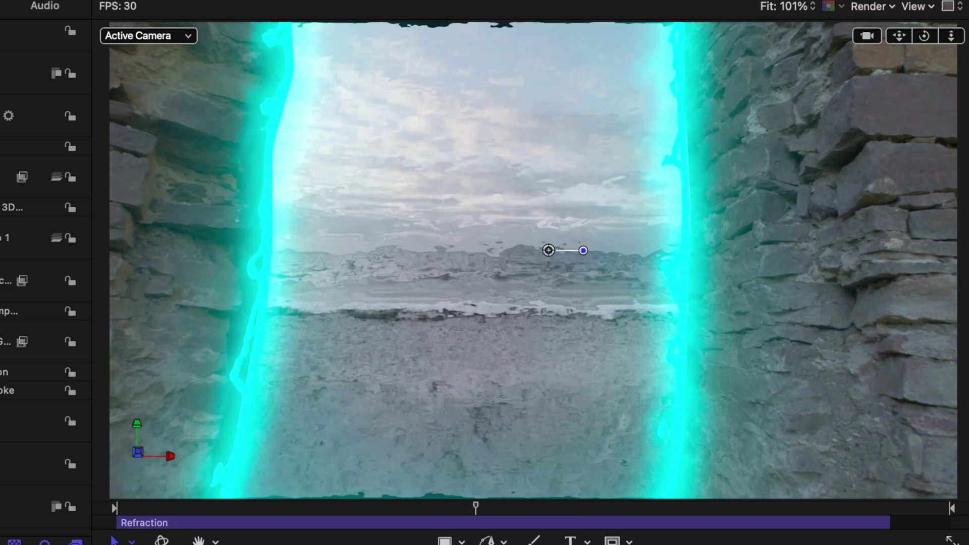
{"action": "key", "text": "space"}
{"action": "key", "text": "shift+Left"}
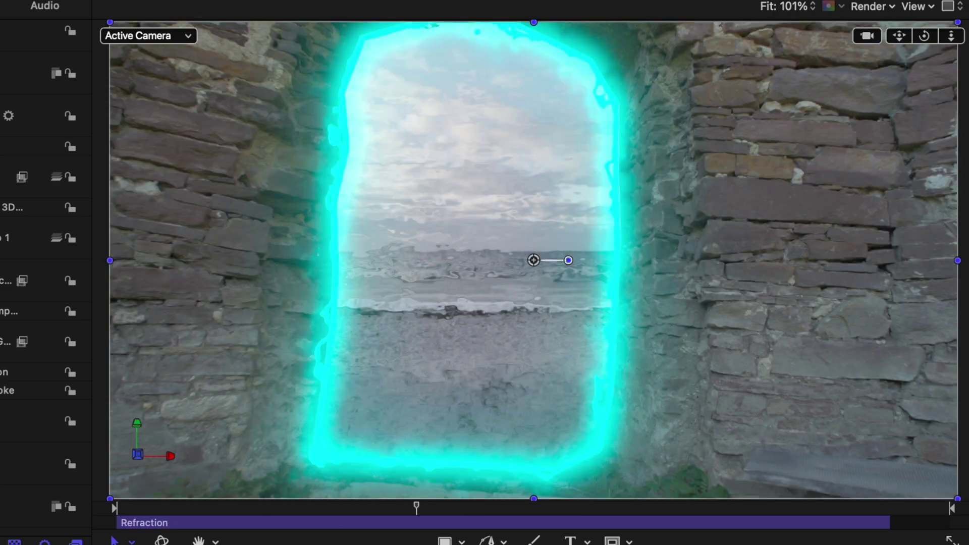
{"action": "left_click_drag", "start_coordinate": [375, 544], "coordinate": [483, 544]}
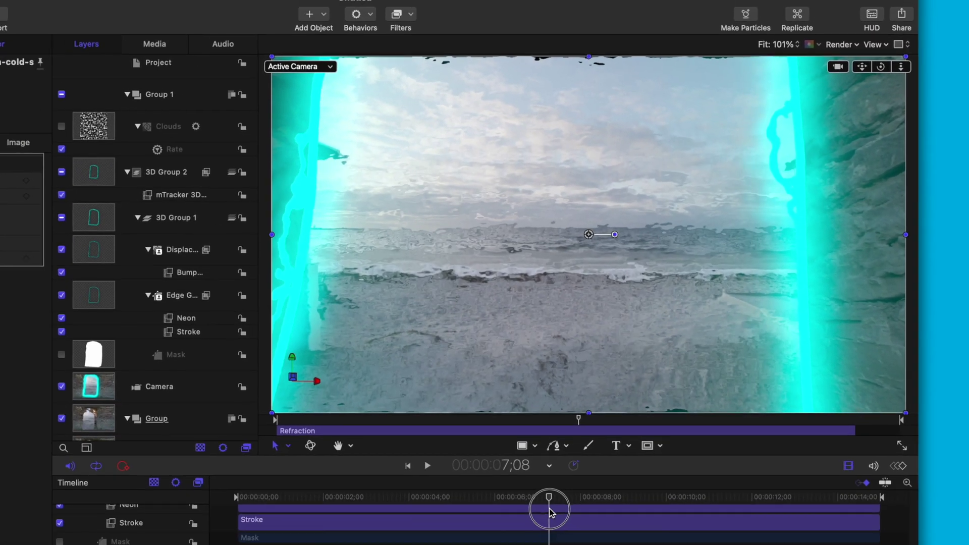
- Keyframe the Refraction amount to 0 at 8;06, keeping 100 at 6;23, and play the fade
{"action": "left_click_drag", "start_coordinate": [550, 511], "coordinate": [556, 509]}
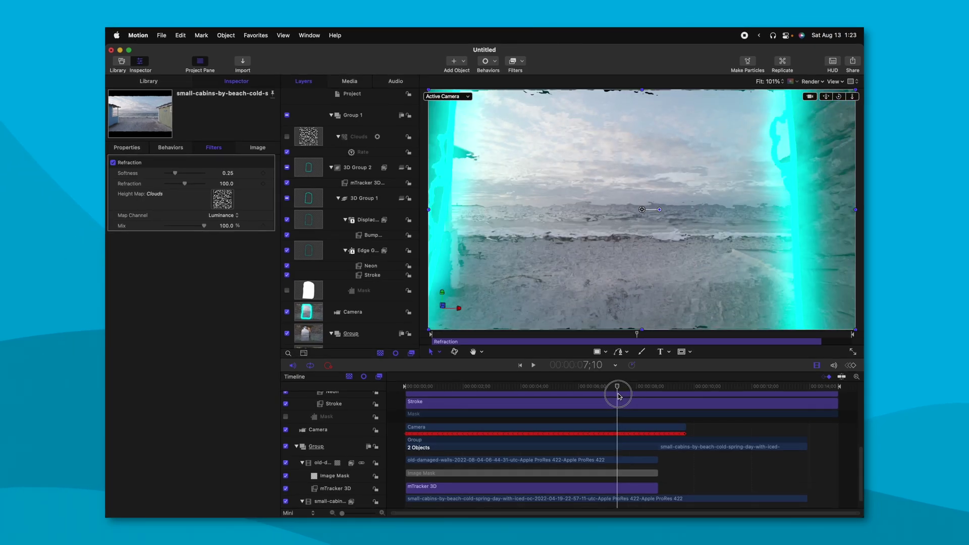
{"action": "left_click_drag", "start_coordinate": [620, 396], "coordinate": [632, 396]}
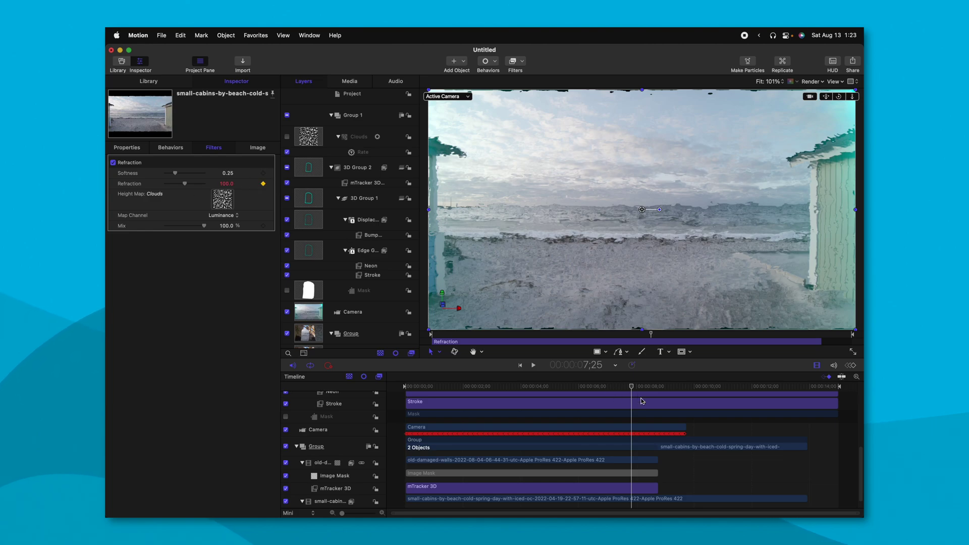
{"action": "left_click_drag", "start_coordinate": [637, 390], "coordinate": [642, 388]}
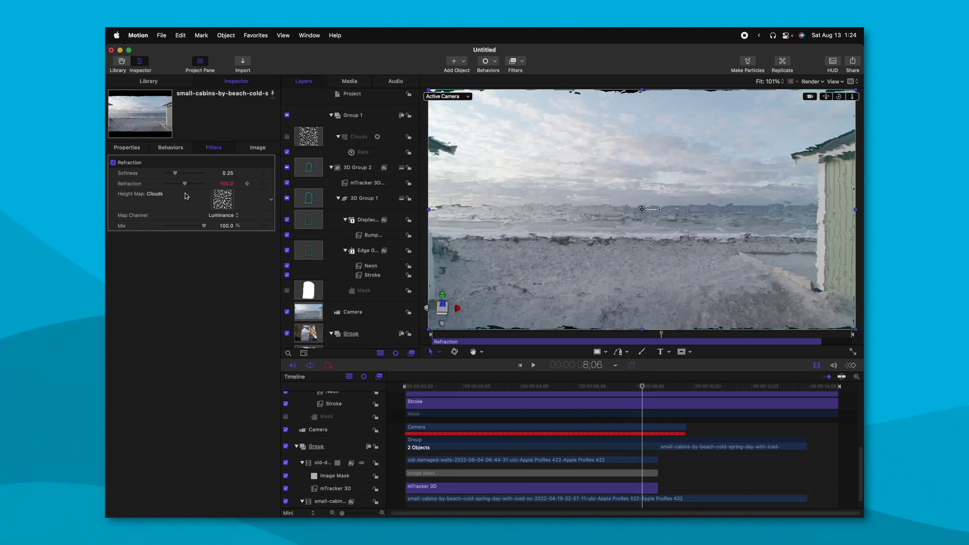
{"action": "left_click_drag", "start_coordinate": [182, 184], "coordinate": [139, 182]}
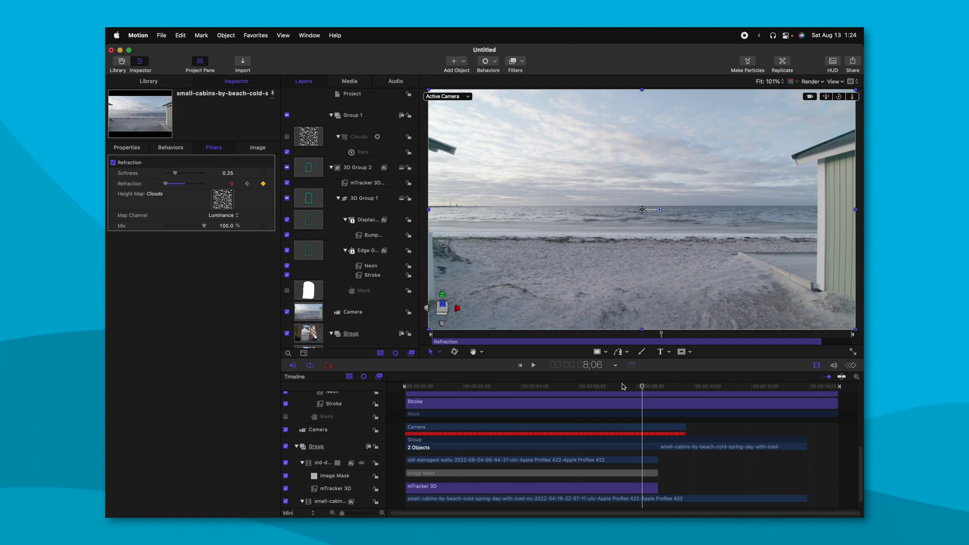
{"action": "left_click", "coordinate": [601, 388]}
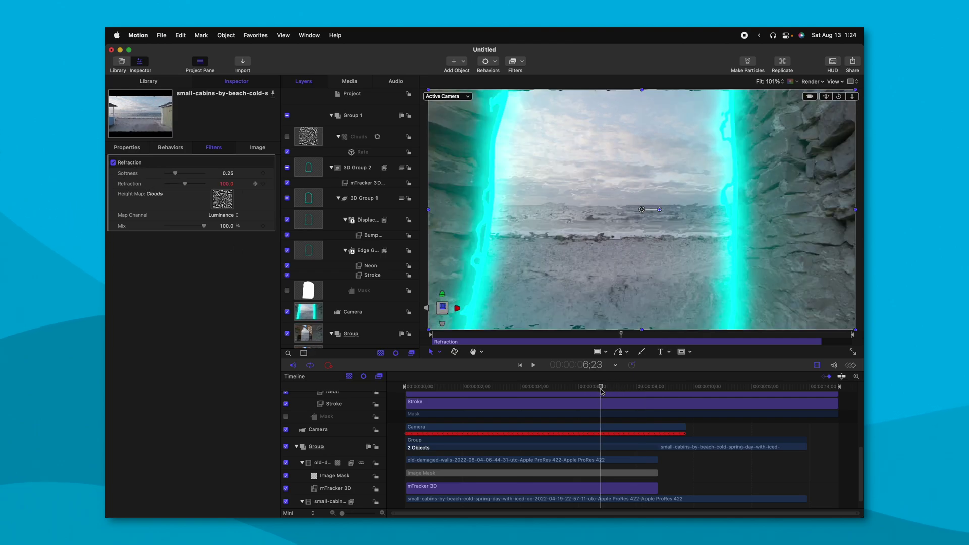
{"action": "key", "text": "space"}
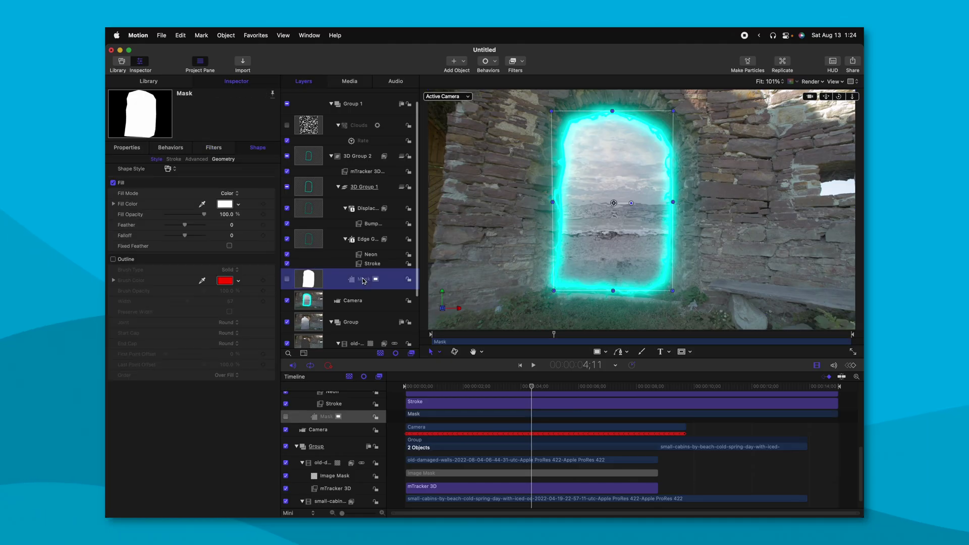
- Clone the portal Mask layer and rename the clone Blue CAST
{"action": "scroll", "coordinate": [364, 281], "scroll_direction": "down", "scroll_amount": 1}
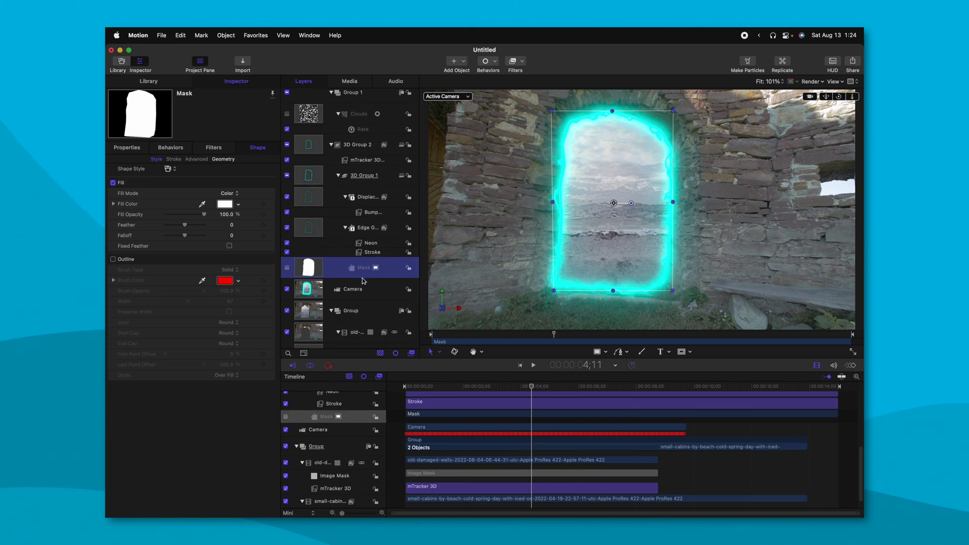
{"action": "key", "text": "k"}
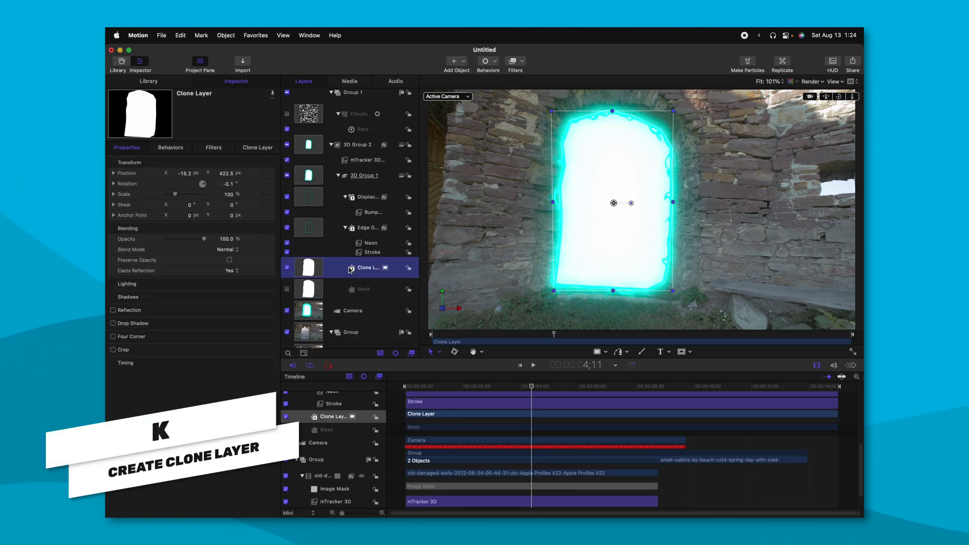
{"action": "double_click", "coordinate": [353, 268]}
{"action": "type", "text": "Blue CAST"}
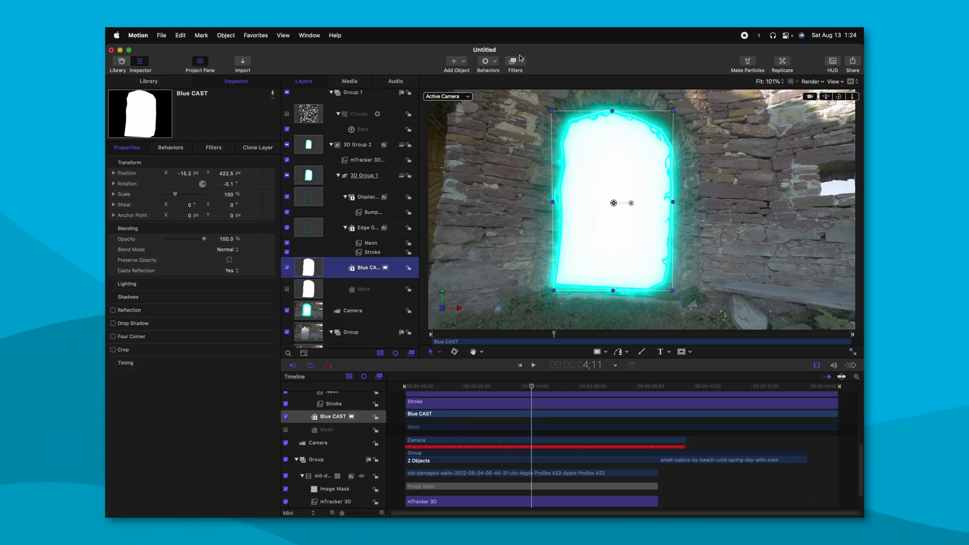
- Add a Colorize filter to Blue CAST remapping white to cyan and black to black
{"action": "left_click", "coordinate": [522, 64]}
{"action": "mouse_move", "coordinate": [526, 106]}
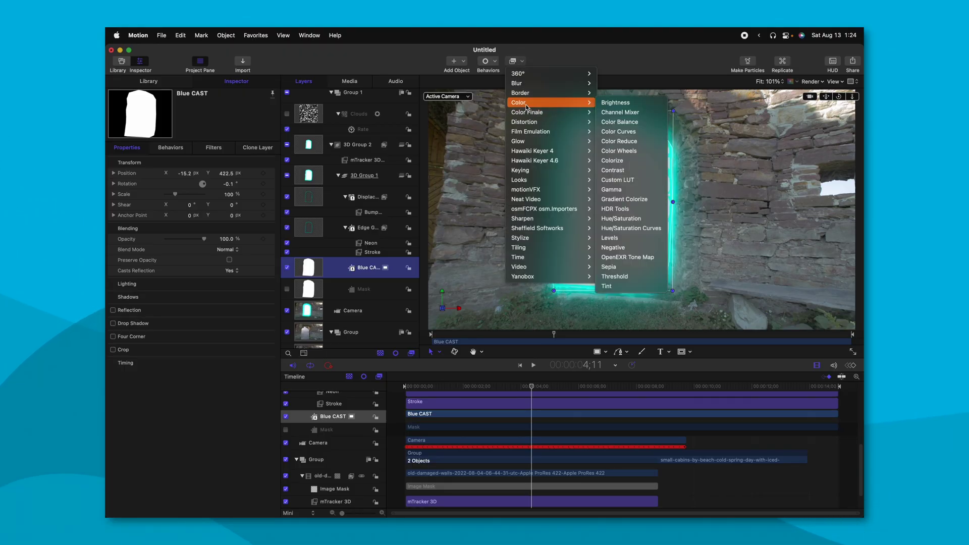
{"action": "left_click", "coordinate": [612, 162]}
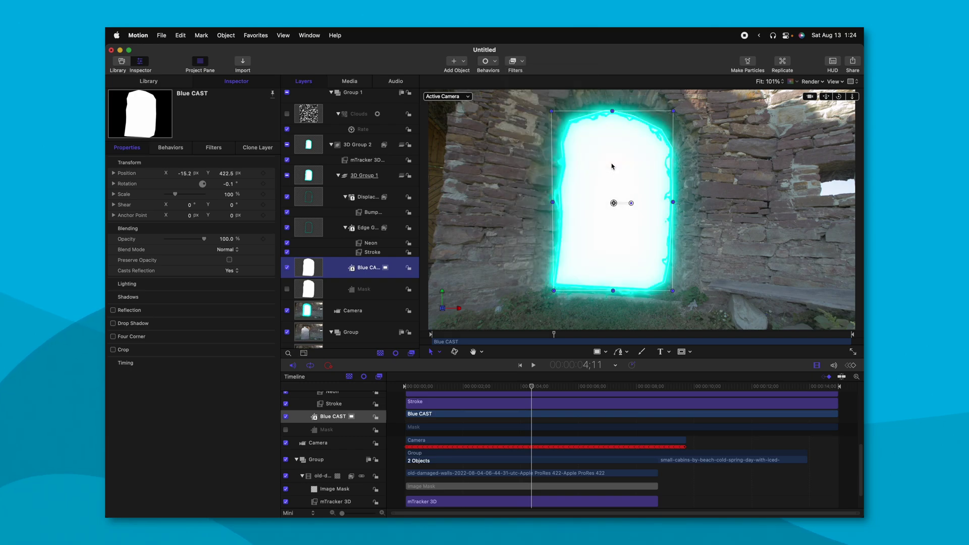
{"action": "left_click", "coordinate": [224, 185]}
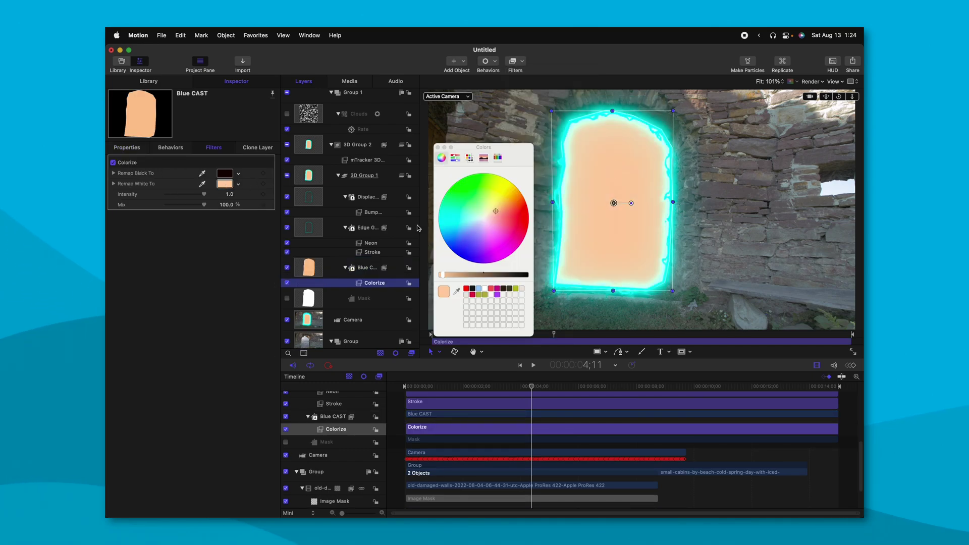
{"action": "left_click", "coordinate": [439, 218]}
{"action": "left_click", "coordinate": [438, 147]}
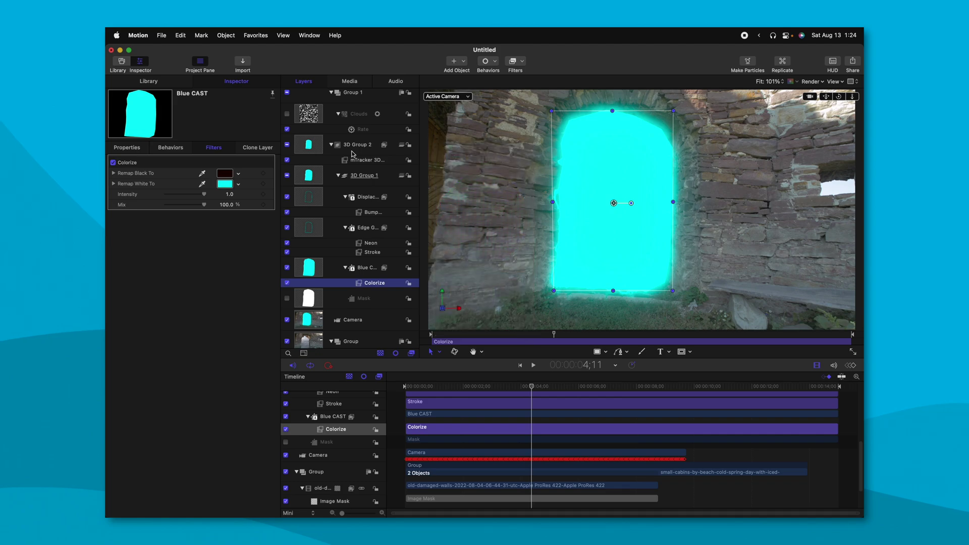
{"action": "left_click", "coordinate": [224, 174]}
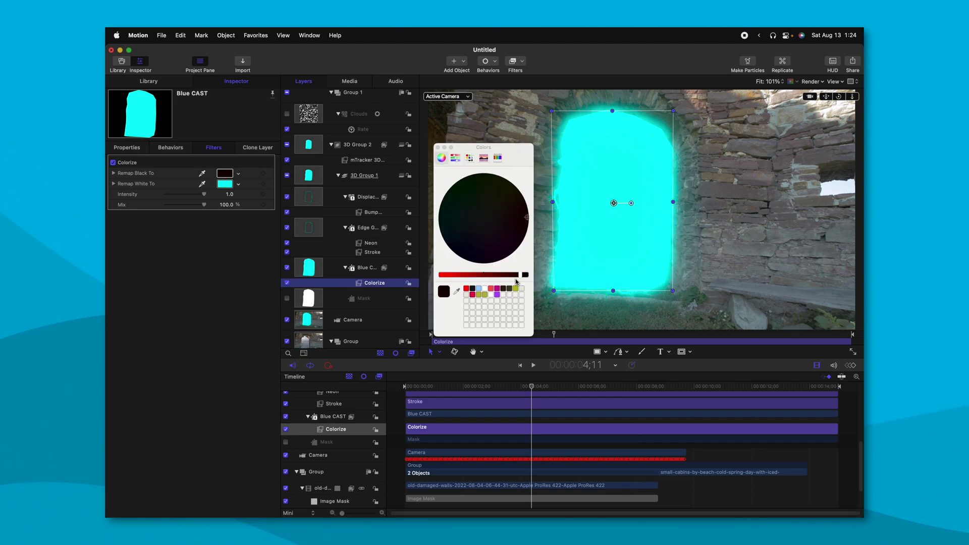
{"action": "left_click_drag", "start_coordinate": [516, 280], "coordinate": [523, 243]}
{"action": "left_click", "coordinate": [438, 147]}
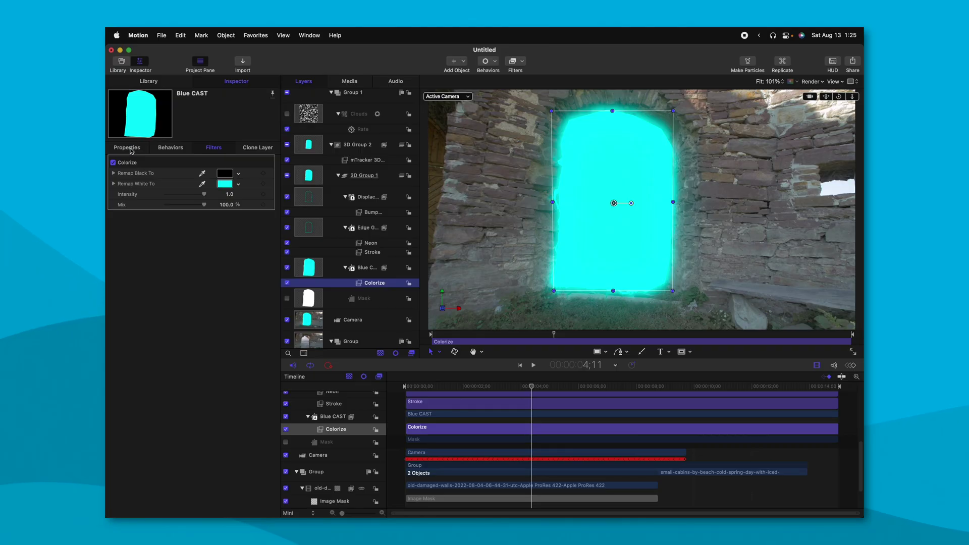
{"action": "left_click", "coordinate": [133, 148]}
- Lower Blue CAST's opacity to about 17.81%, keyframe it fading to 0 by 8;09, and play back
{"action": "left_click_drag", "start_coordinate": [200, 241], "coordinate": [172, 247]}
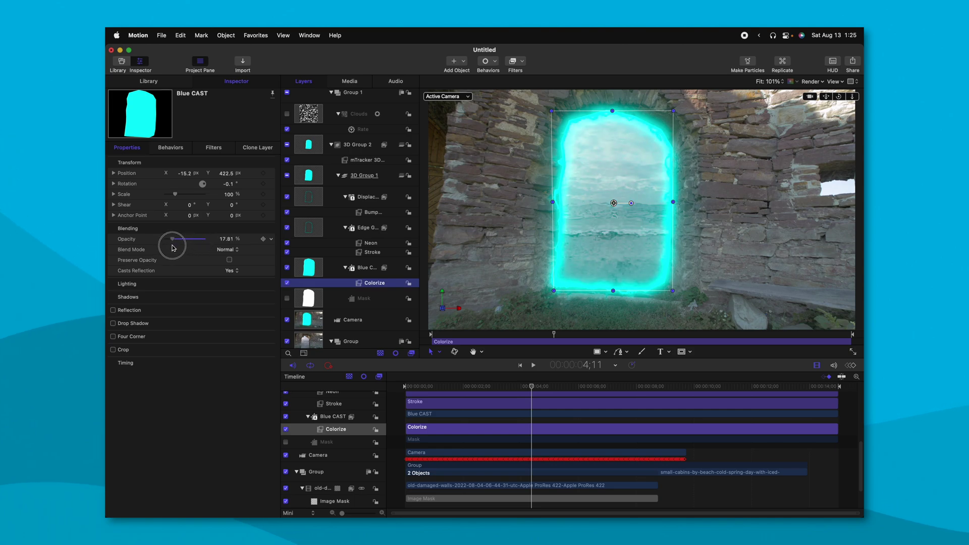
{"action": "left_click_drag", "start_coordinate": [569, 391], "coordinate": [631, 390]}
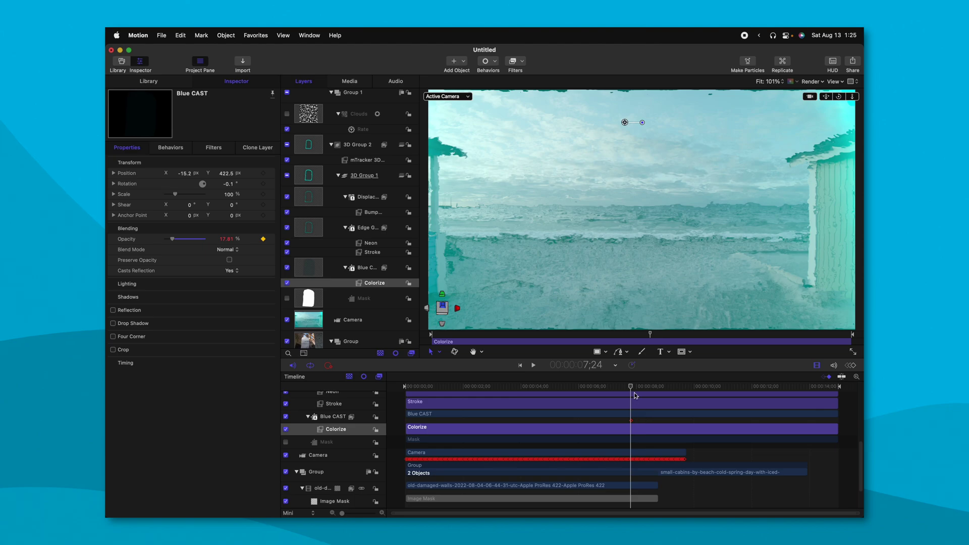
{"action": "key", "text": "space"}
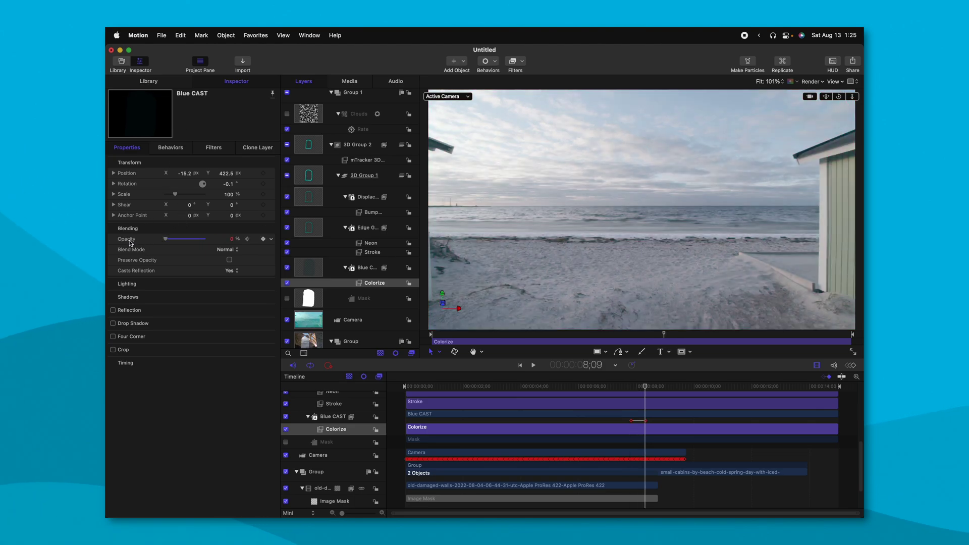
{"action": "left_click", "coordinate": [631, 388]}
{"action": "key", "text": "space"}
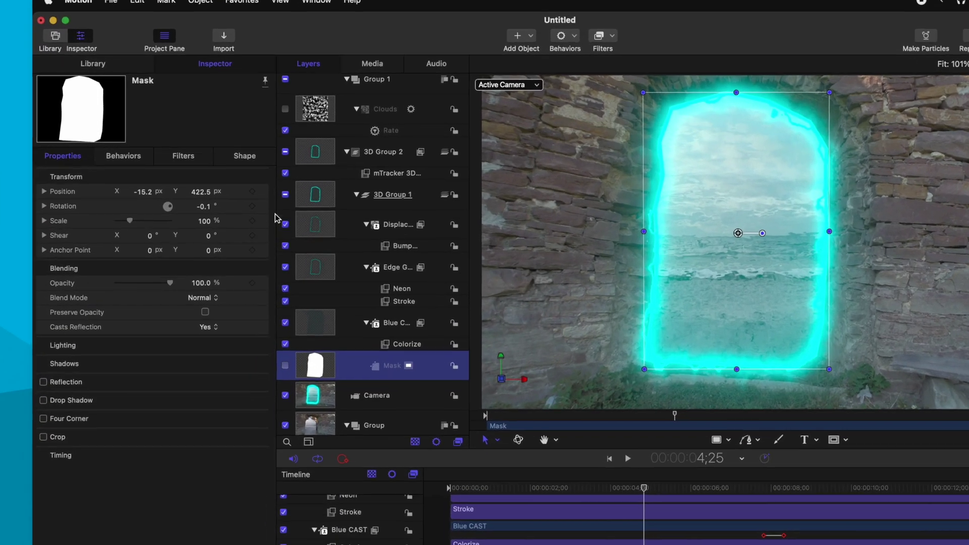
{"action": "left_click", "coordinate": [242, 157]}
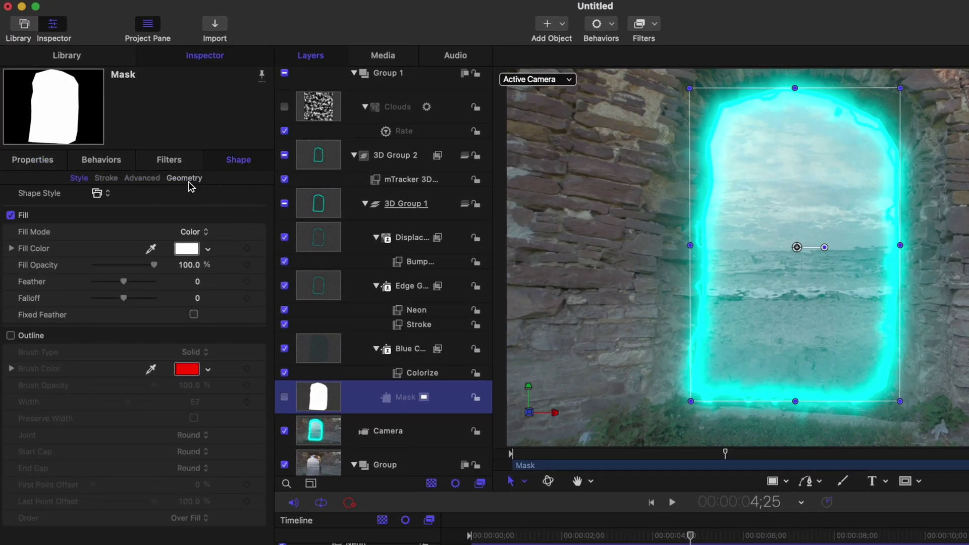
{"action": "left_click", "coordinate": [187, 179]}
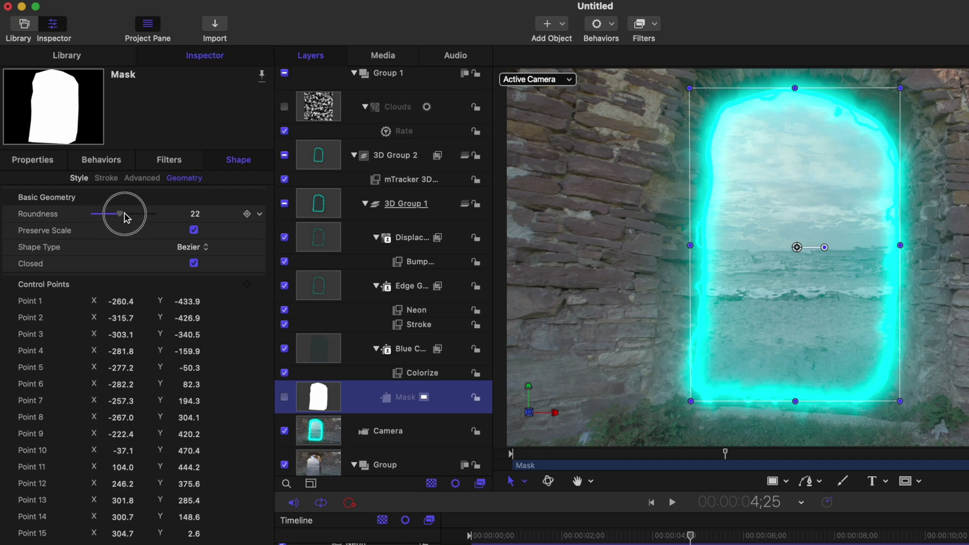
{"action": "left_click_drag", "start_coordinate": [150, 217], "coordinate": [144, 217]}
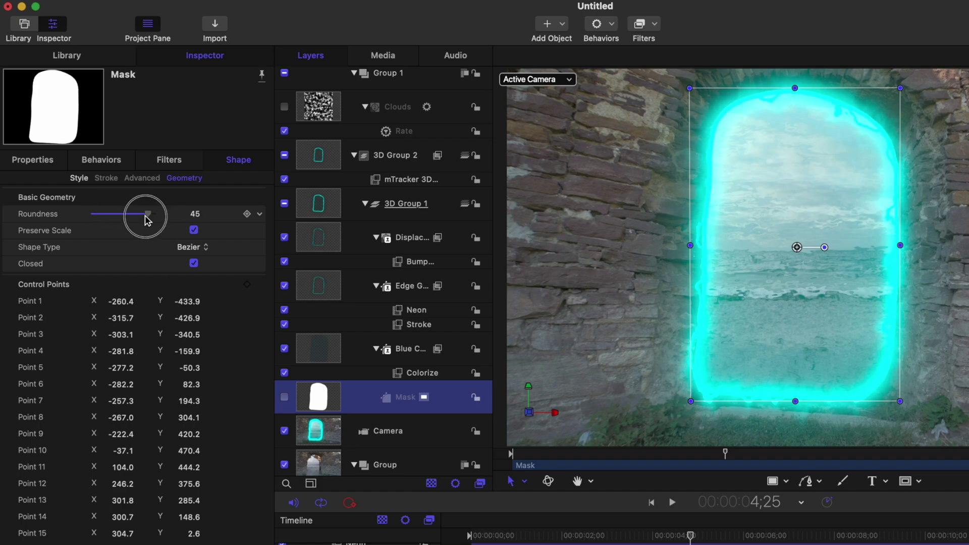
{"action": "left_click_drag", "start_coordinate": [678, 534], "coordinate": [454, 538]}
{"action": "key", "text": "space"}
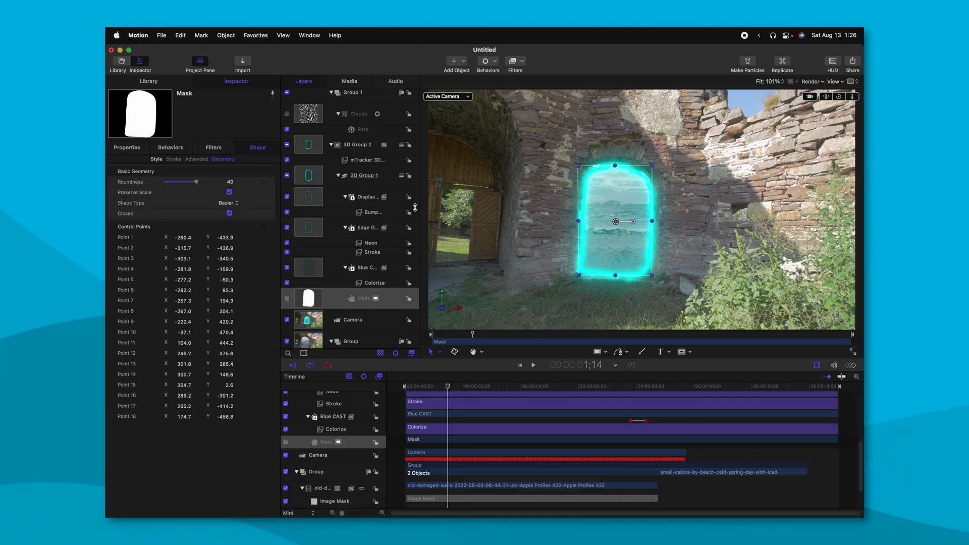
- Draw an outline-free white circle in 3D Group 1 and make it a Geometry-shaped particle emitter
{"action": "left_click", "coordinate": [363, 176]}
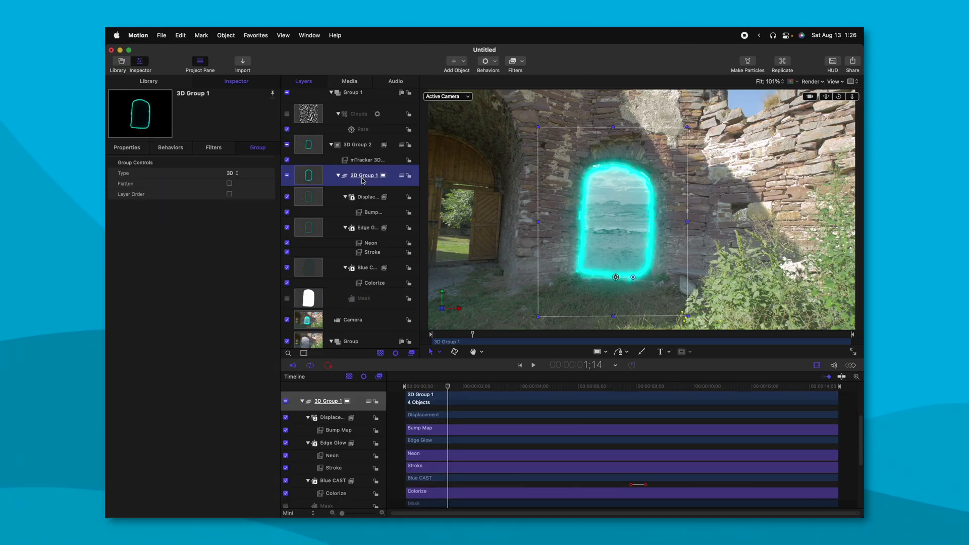
{"action": "left_click", "coordinate": [608, 353]}
{"action": "left_click", "coordinate": [606, 379]}
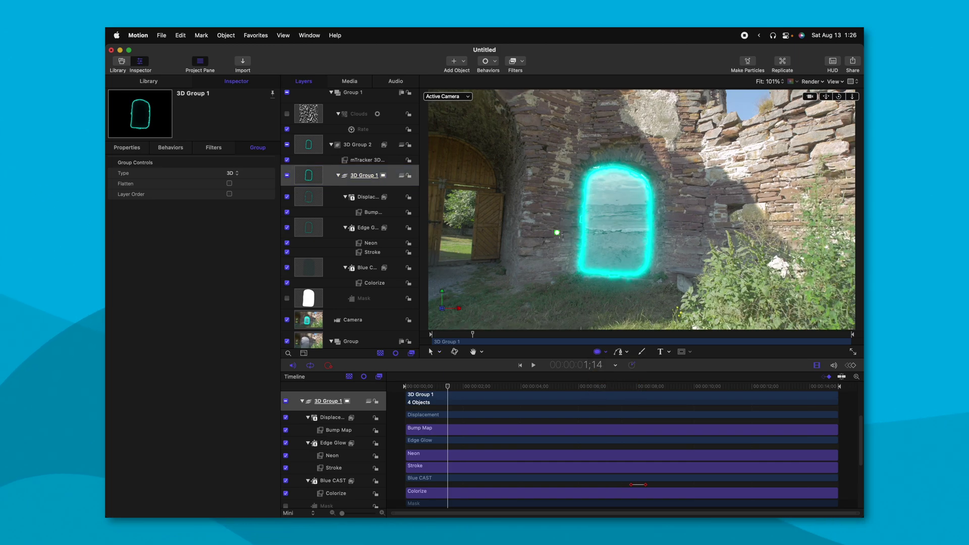
{"action": "left_click", "coordinate": [557, 233]}
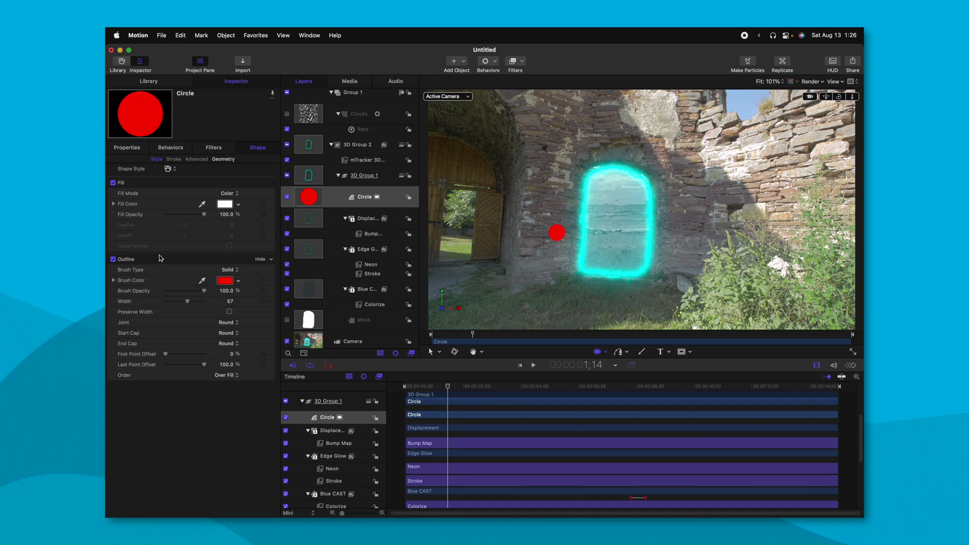
{"action": "left_click", "coordinate": [112, 259]}
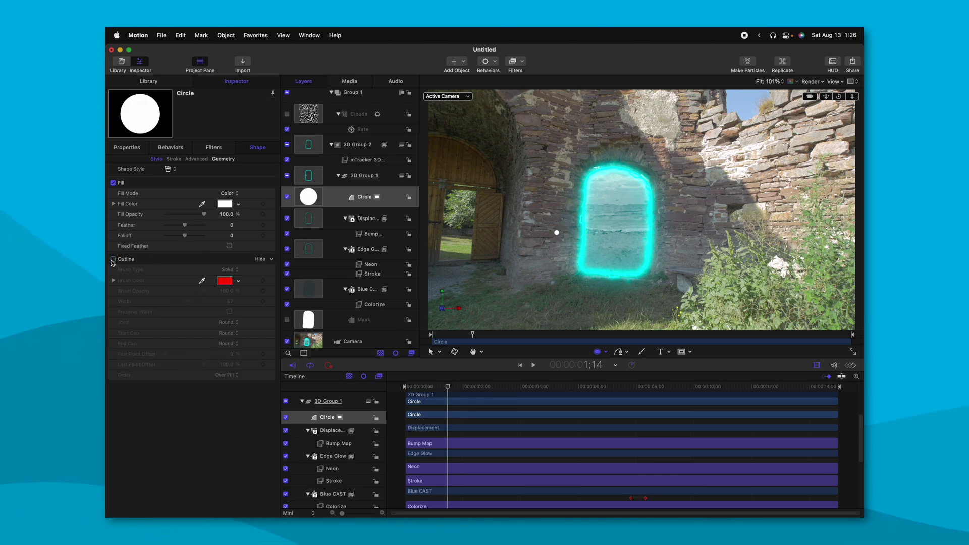
{"action": "left_click", "coordinate": [744, 63]}
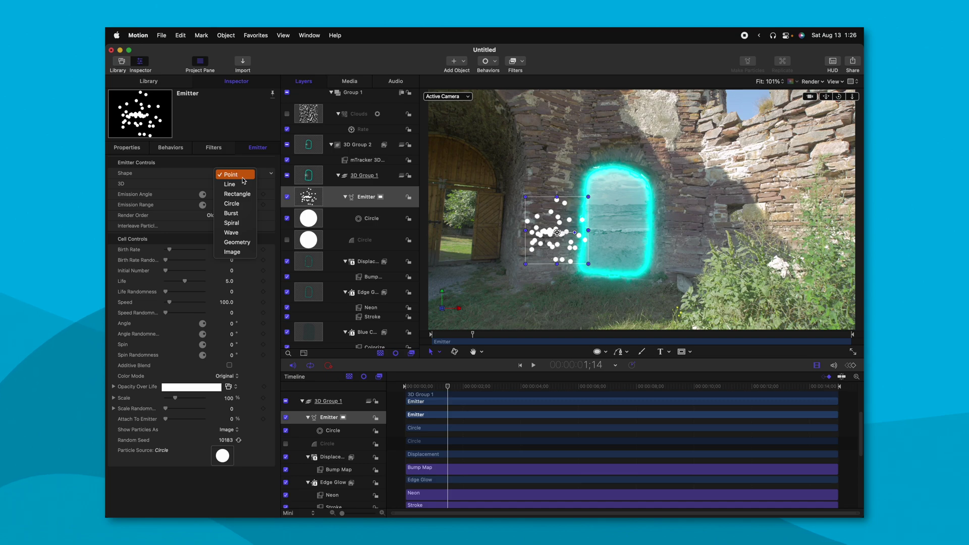
{"action": "left_click", "coordinate": [237, 242]}
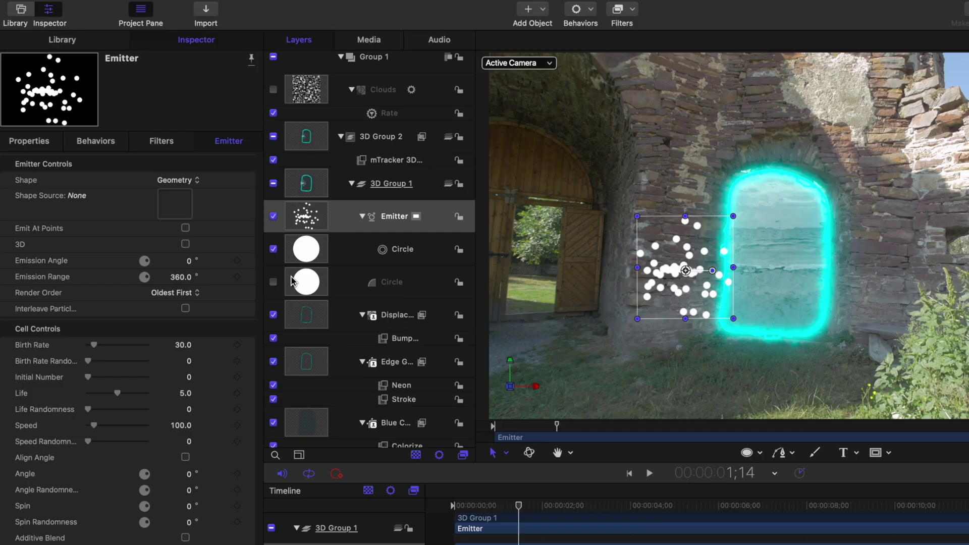
- Use the Mask shape as the emitter's shape source and move the emitter onto the portal
{"action": "scroll", "coordinate": [316, 295], "scroll_direction": "down", "scroll_amount": 3}
{"action": "scroll", "coordinate": [317, 295], "scroll_direction": "down", "scroll_amount": 8}
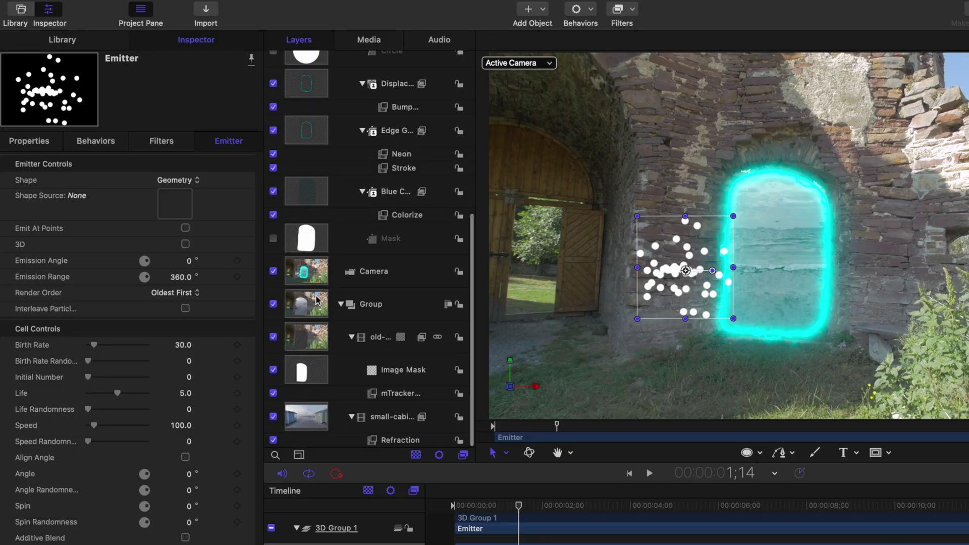
{"action": "scroll", "coordinate": [315, 283], "scroll_direction": "up", "scroll_amount": 1}
{"action": "left_click_drag", "start_coordinate": [240, 226], "coordinate": [175, 203]}
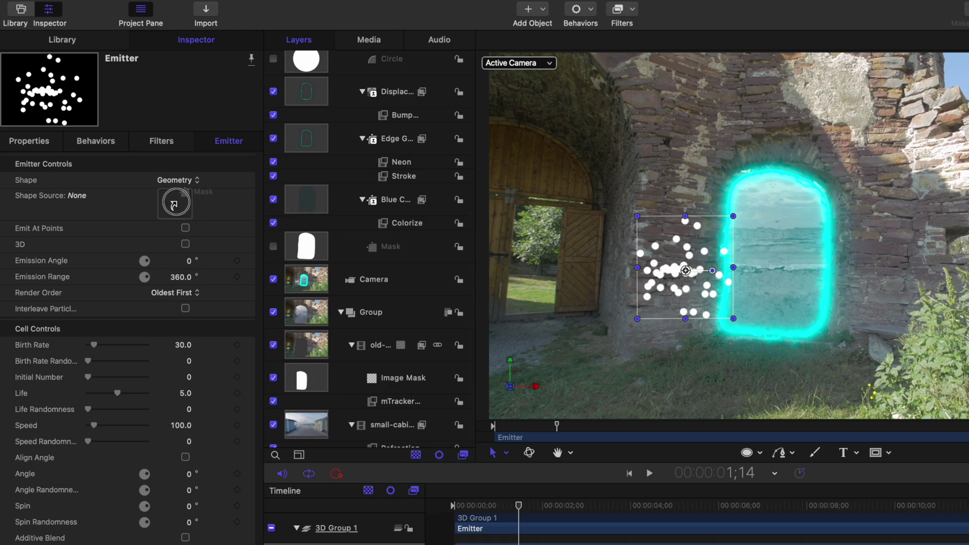
{"action": "left_click_drag", "start_coordinate": [693, 315], "coordinate": [769, 299]}
{"action": "left_click_drag", "start_coordinate": [545, 512], "coordinate": [651, 512]}
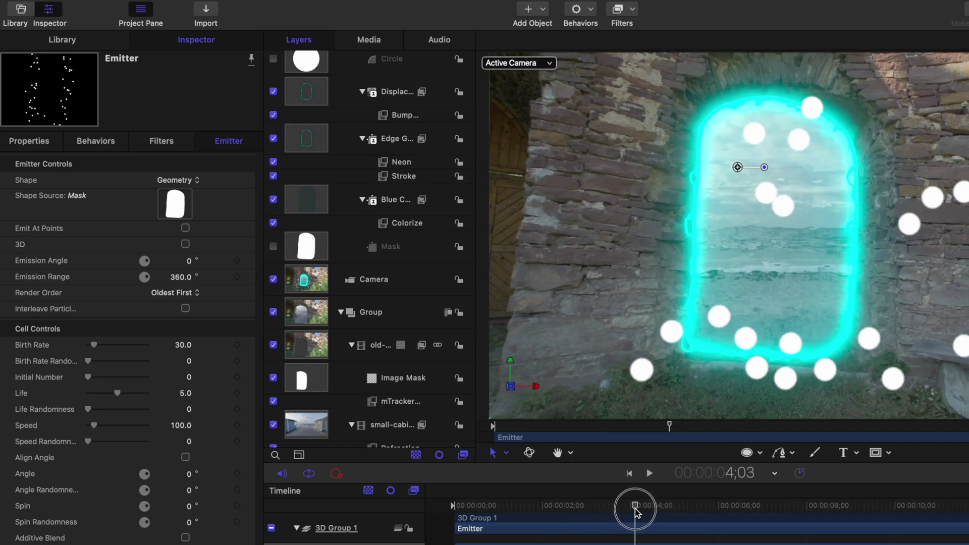
{"action": "left_click_drag", "start_coordinate": [636, 512], "coordinate": [637, 513]}
- Adjust the emitter's Position Z and check its depth toward the wall in Top view
{"action": "left_click", "coordinate": [28, 143]}
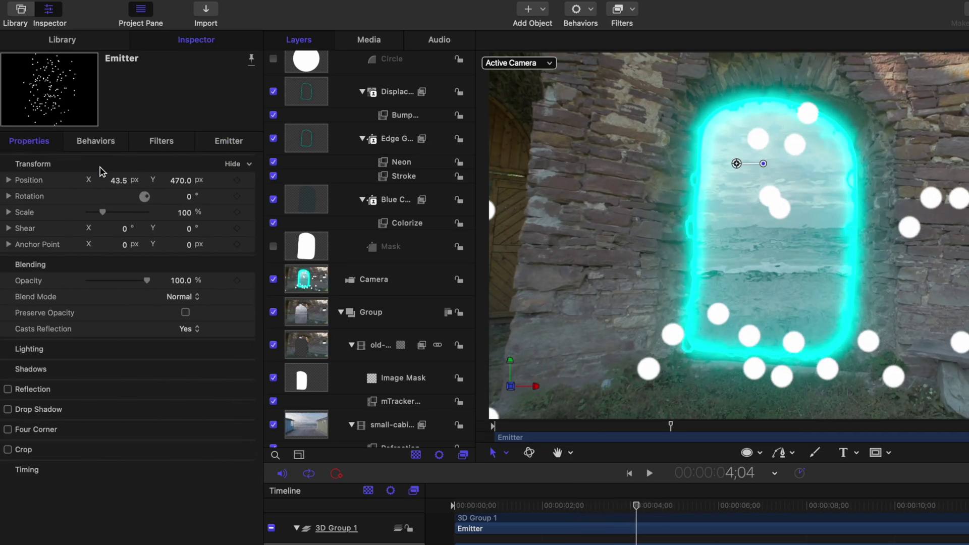
{"action": "left_click", "coordinate": [9, 180]}
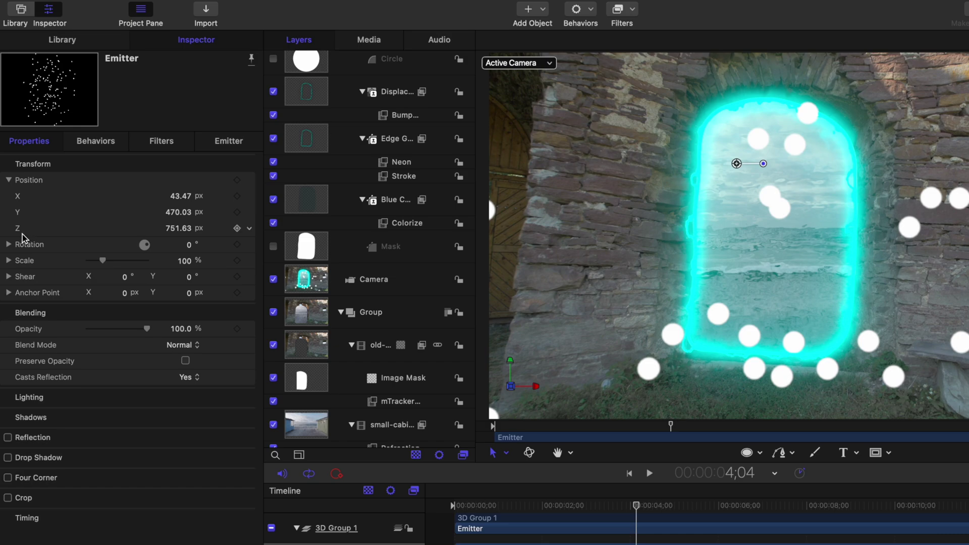
{"action": "left_click_drag", "start_coordinate": [179, 228], "coordinate": [178, 229]}
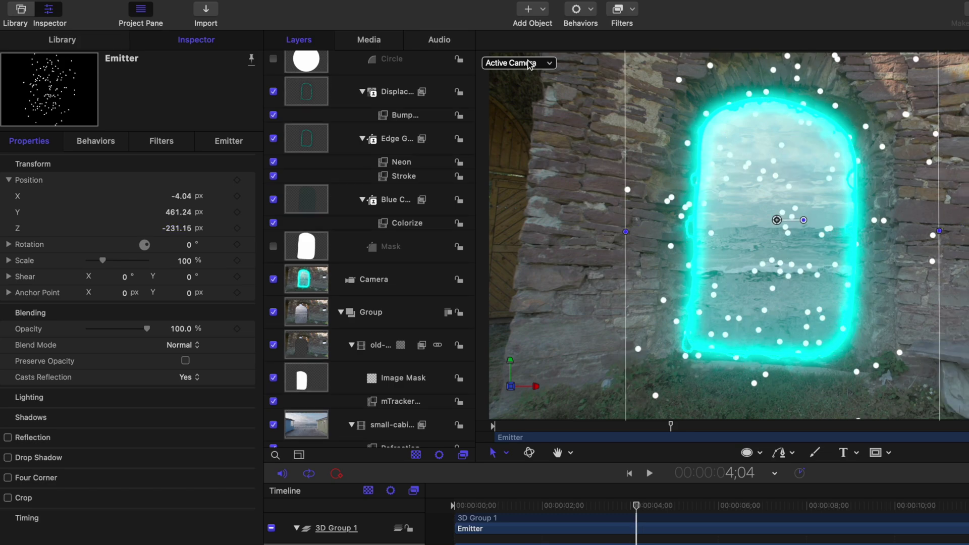
{"action": "left_click", "coordinate": [530, 65]}
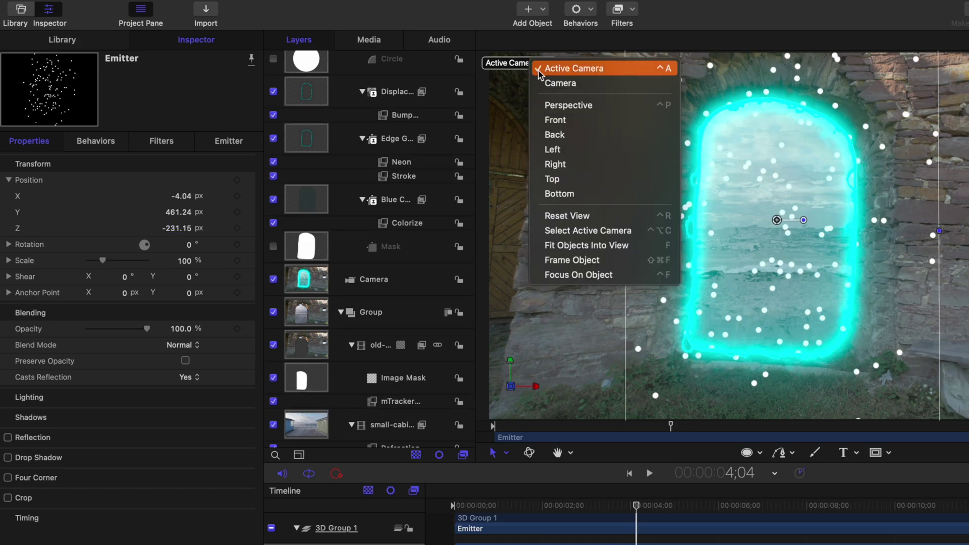
{"action": "left_click", "coordinate": [575, 180]}
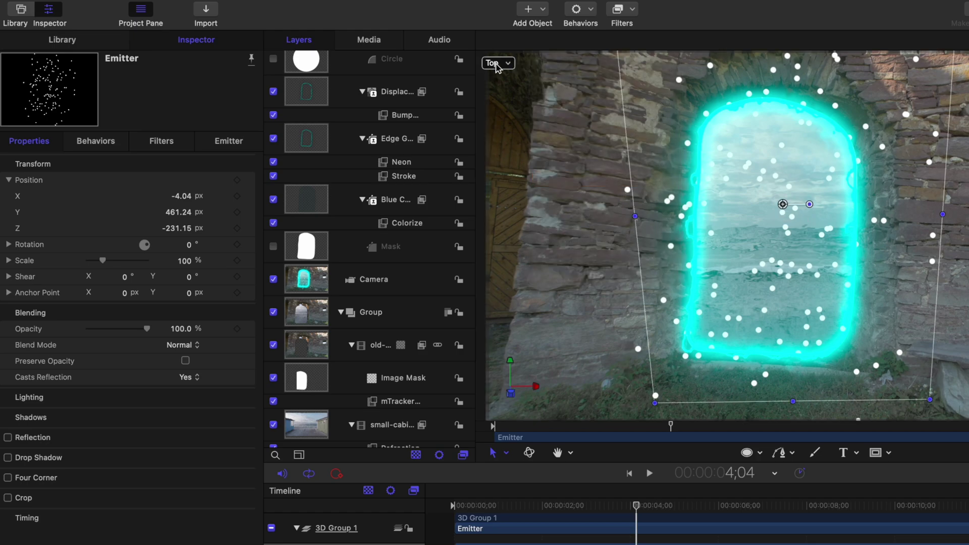
{"action": "left_click", "coordinate": [770, 152]}
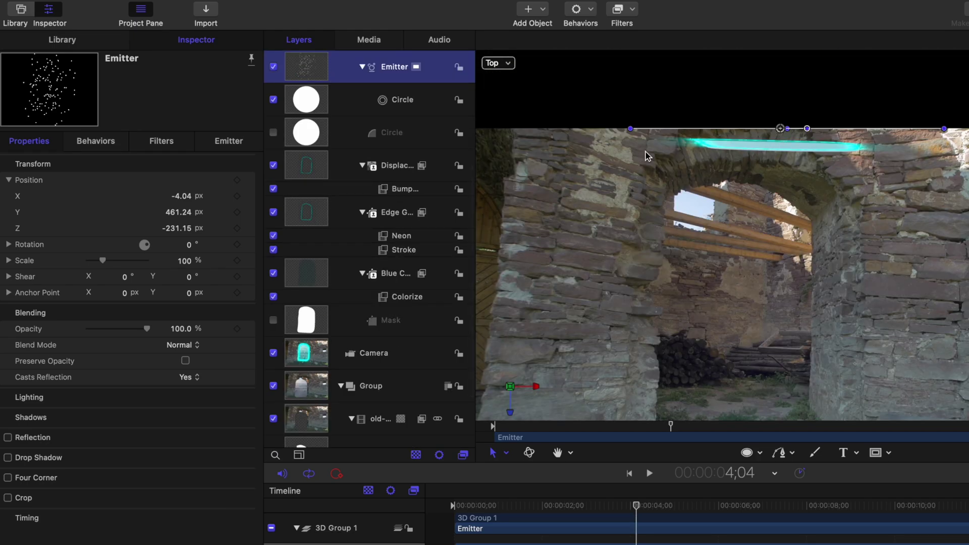
{"action": "left_click_drag", "start_coordinate": [785, 133], "coordinate": [782, 162]}
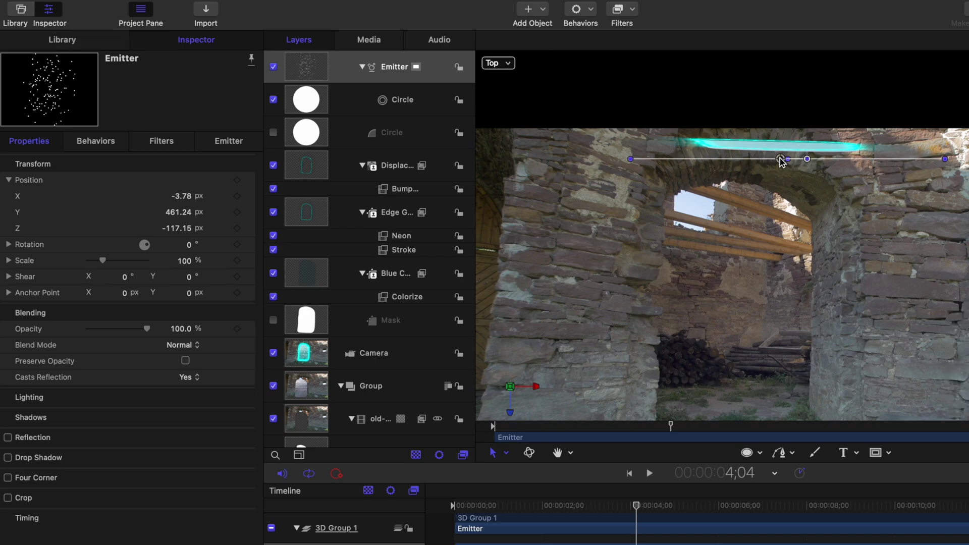
- Return to the Active Camera view and scrub to preview particles around the portal
{"action": "key", "text": "ctrl+a"}
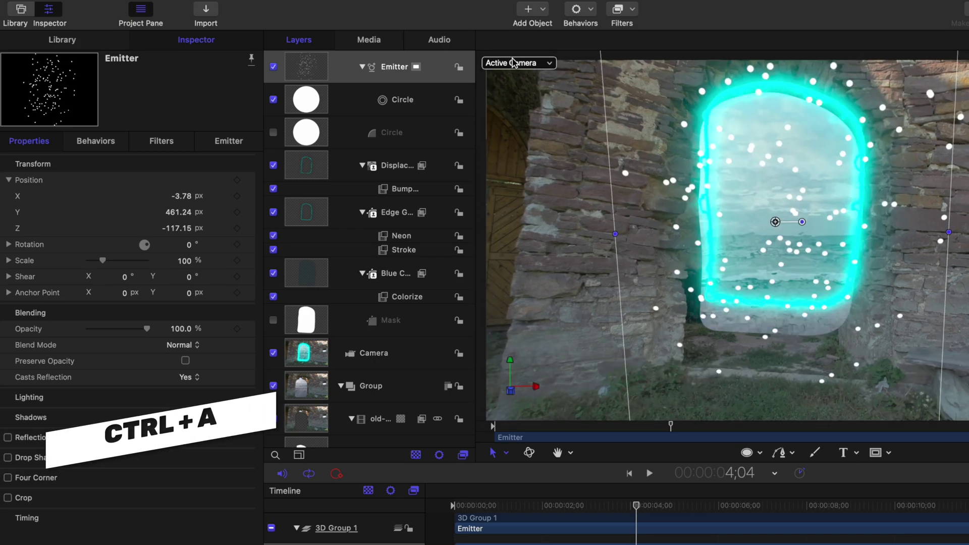
{"action": "left_click", "coordinate": [511, 63]}
{"action": "left_click", "coordinate": [503, 66]}
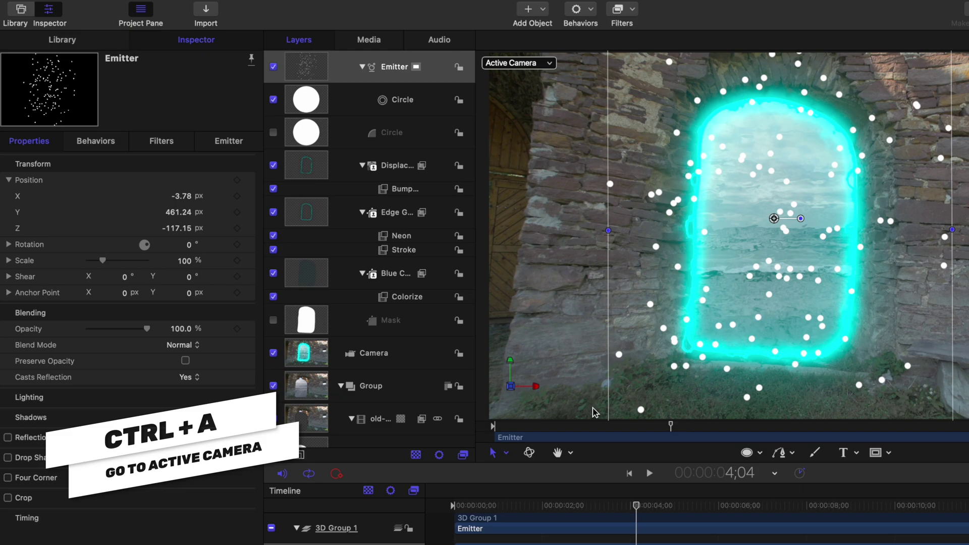
{"action": "left_click_drag", "start_coordinate": [634, 504], "coordinate": [532, 524]}
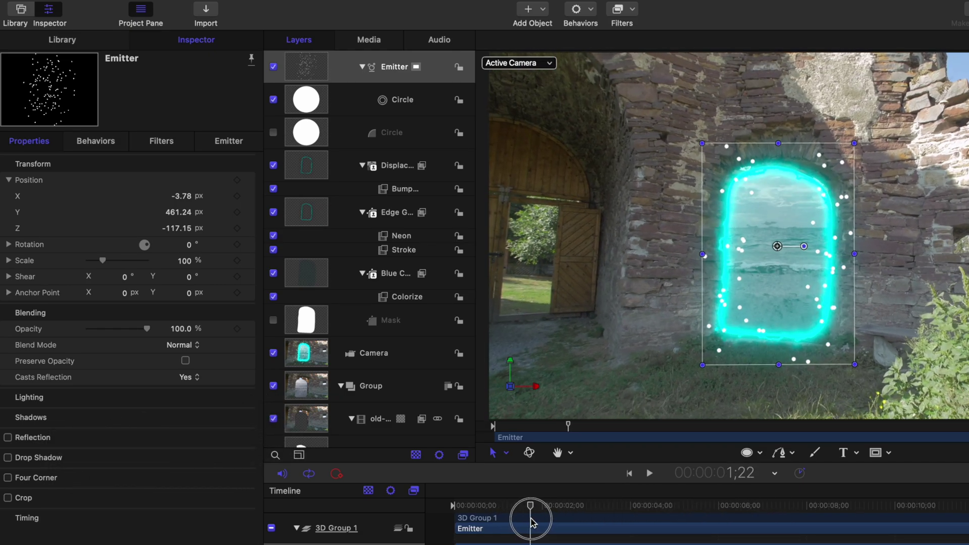
{"action": "left_click", "coordinate": [219, 140]}
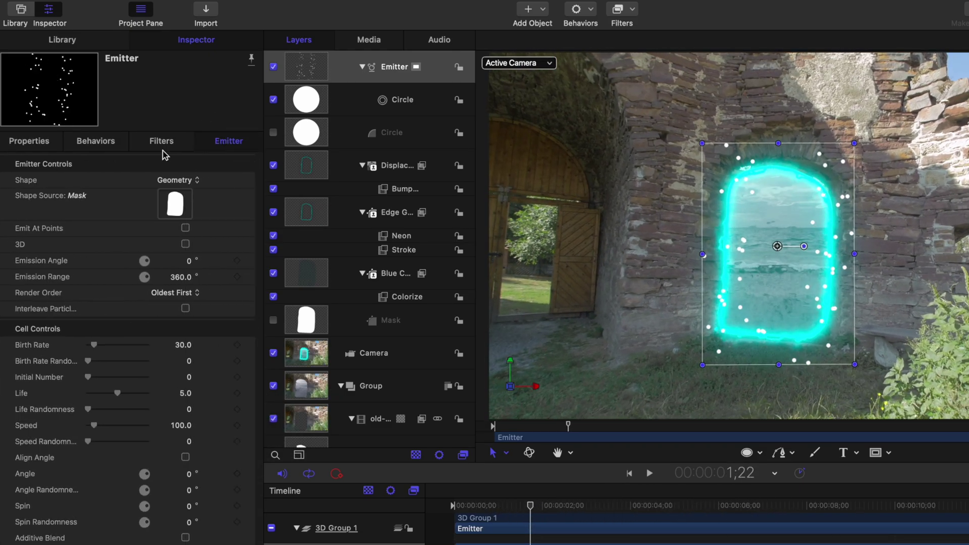
- Switch the portal emitter to 3D with Birth Rate 67, randomness 6 and Initial Number 39
{"action": "left_click", "coordinate": [186, 244]}
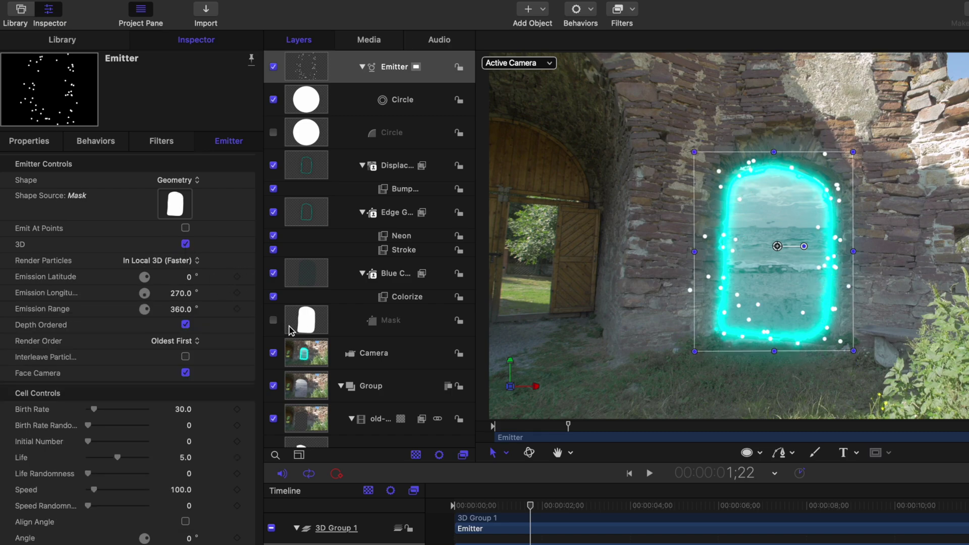
{"action": "scroll", "coordinate": [100, 377], "scroll_direction": "down", "scroll_amount": 2}
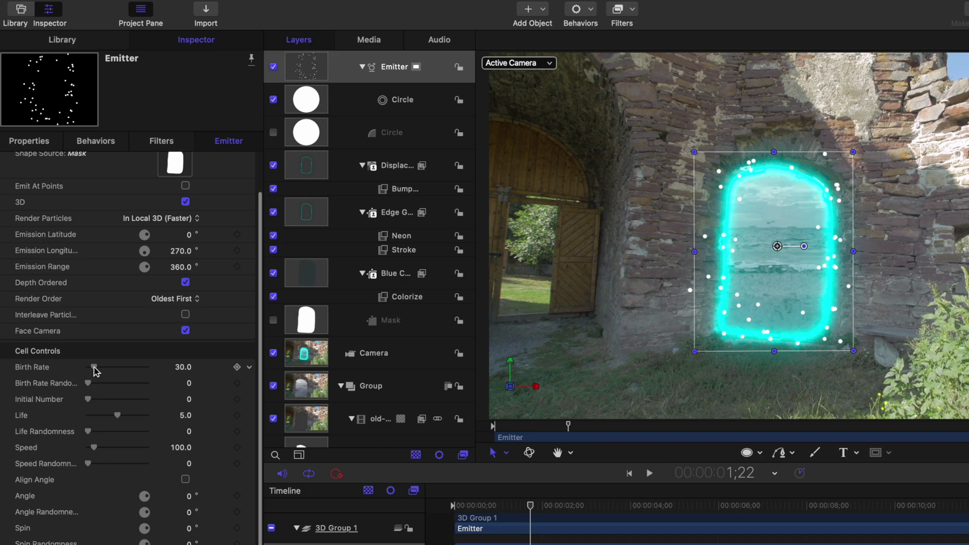
{"action": "left_click_drag", "start_coordinate": [95, 368], "coordinate": [111, 391]}
{"action": "scroll", "coordinate": [101, 402], "scroll_direction": "down", "scroll_amount": 1}
{"action": "left_click_drag", "start_coordinate": [508, 506], "coordinate": [450, 503]}
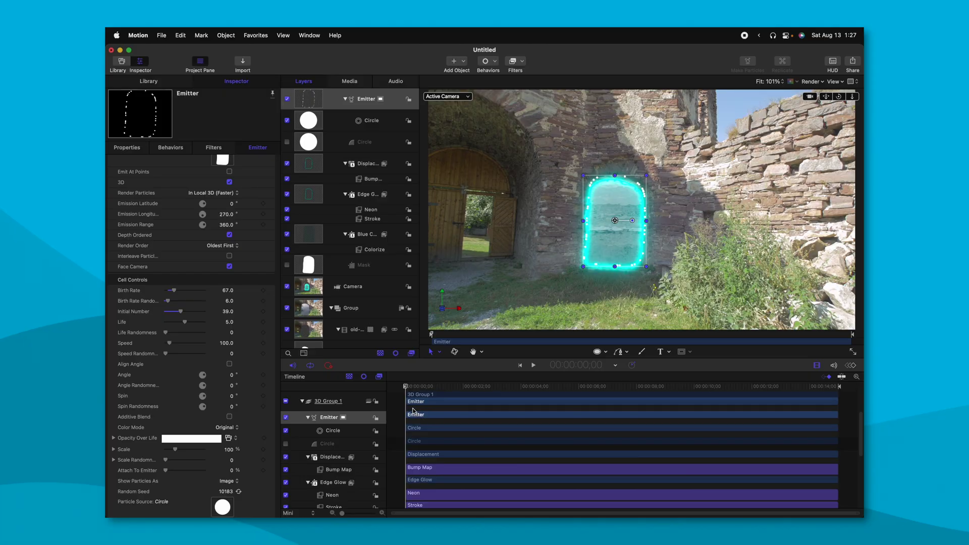
- Start the emitter earlier in the timeline and raise Speed Randomness to 420
{"action": "left_click_drag", "start_coordinate": [432, 419], "coordinate": [392, 418]}
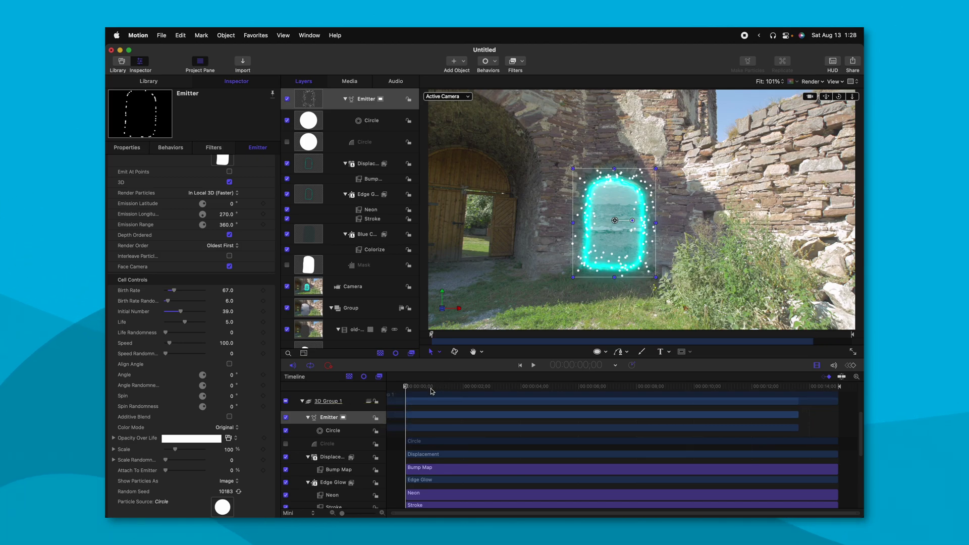
{"action": "left_click_drag", "start_coordinate": [431, 392], "coordinate": [409, 389]}
{"action": "scroll", "coordinate": [182, 333], "scroll_direction": "up", "scroll_amount": 1}
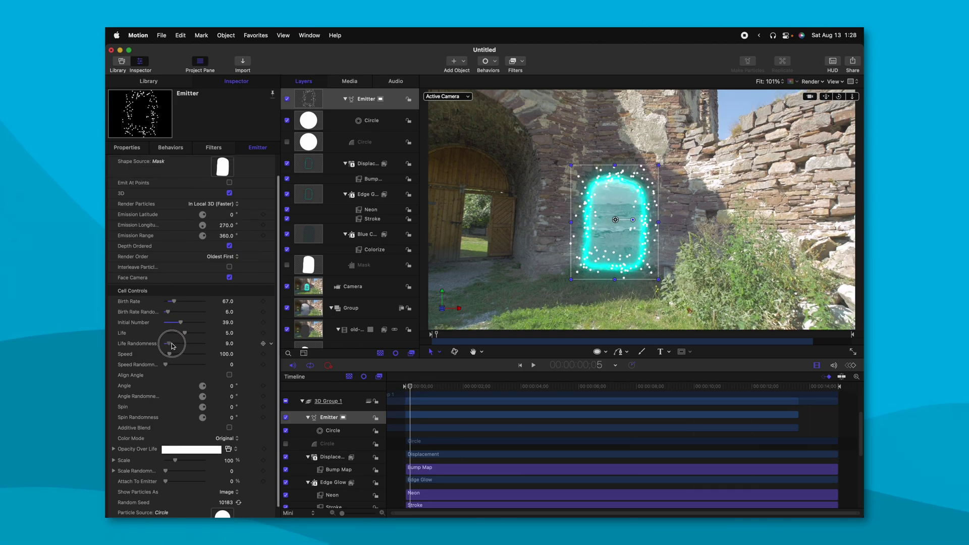
{"action": "left_click_drag", "start_coordinate": [165, 365], "coordinate": [181, 365]}
{"action": "scroll", "coordinate": [167, 390], "scroll_direction": "down", "scroll_amount": 1}
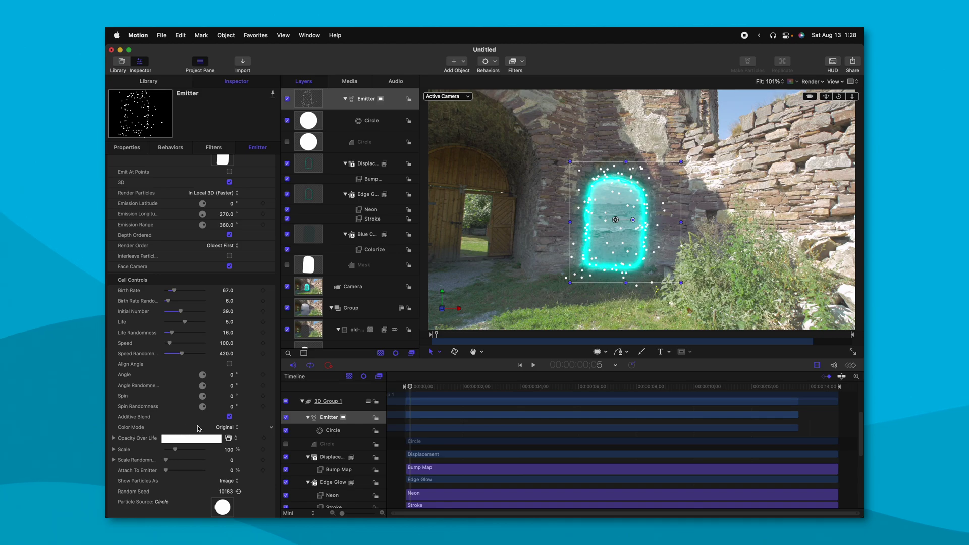
- Set particle Color Mode to Over Life and fade gradient opacity to 0% at the end
{"action": "left_click", "coordinate": [218, 429]}
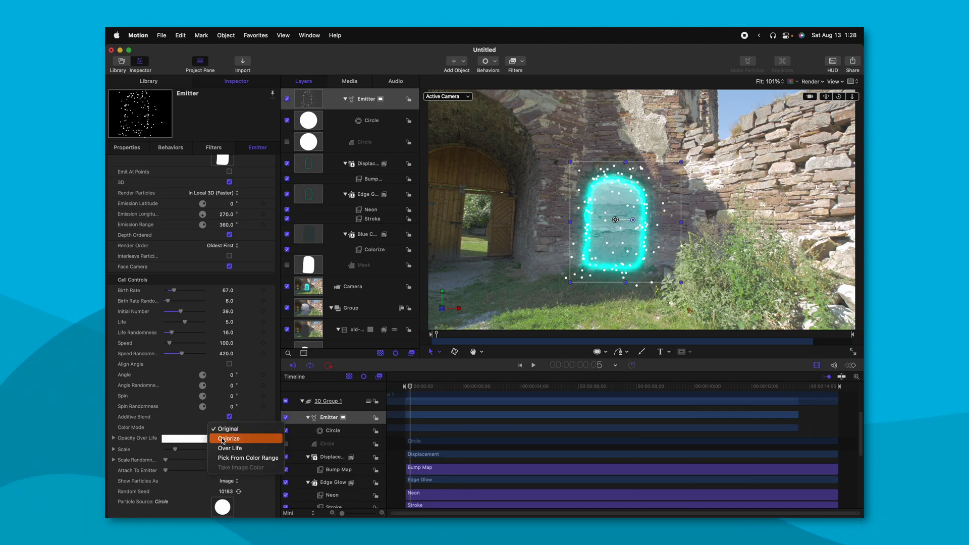
{"action": "left_click", "coordinate": [227, 449]}
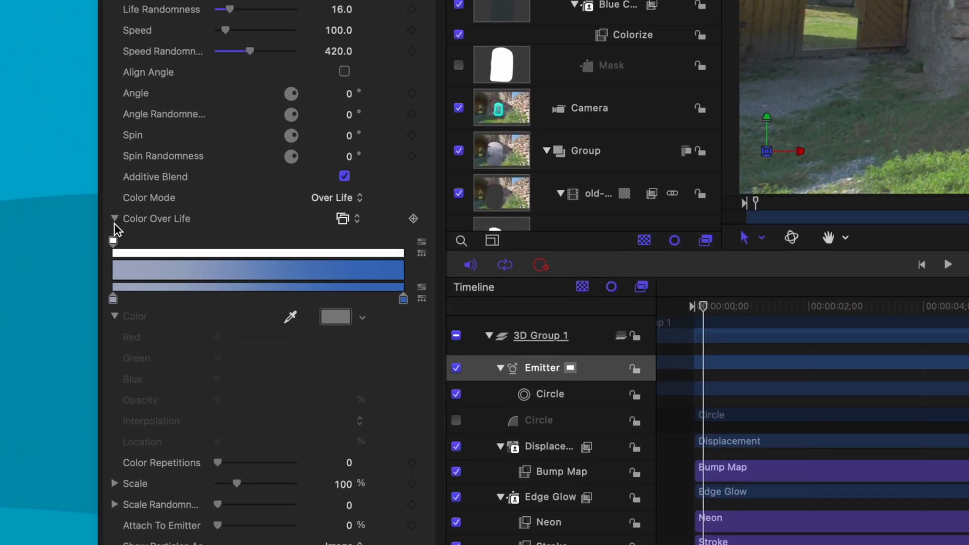
{"action": "left_click", "coordinate": [402, 257]}
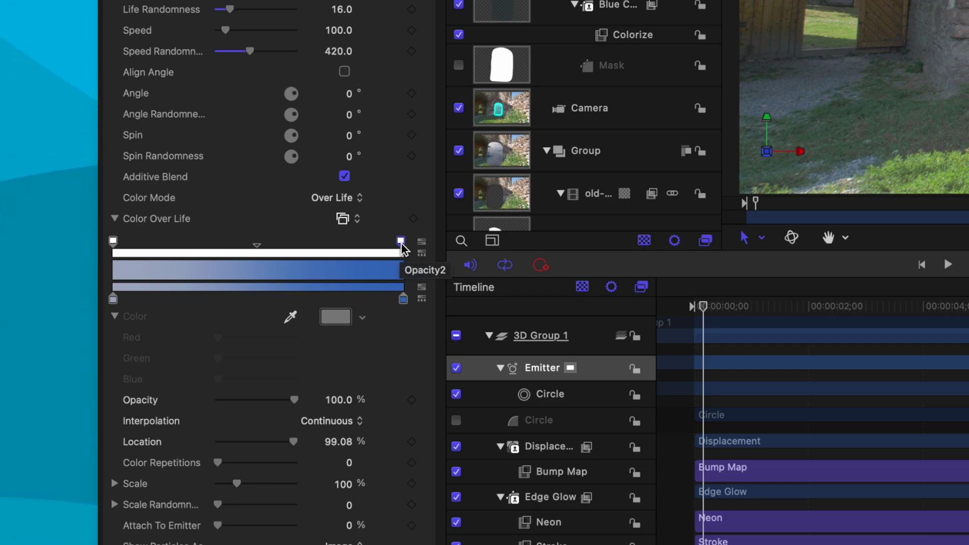
{"action": "left_click_drag", "start_coordinate": [294, 400], "coordinate": [100, 400]}
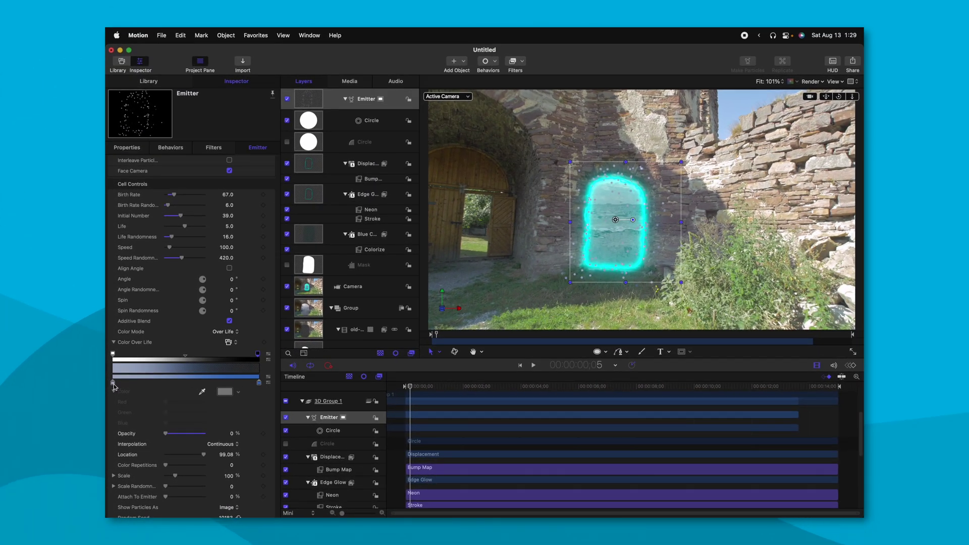
{"action": "left_click", "coordinate": [113, 383]}
- Make the gradient start teal and end pale grey, previewing a later frame
{"action": "left_click", "coordinate": [223, 391]}
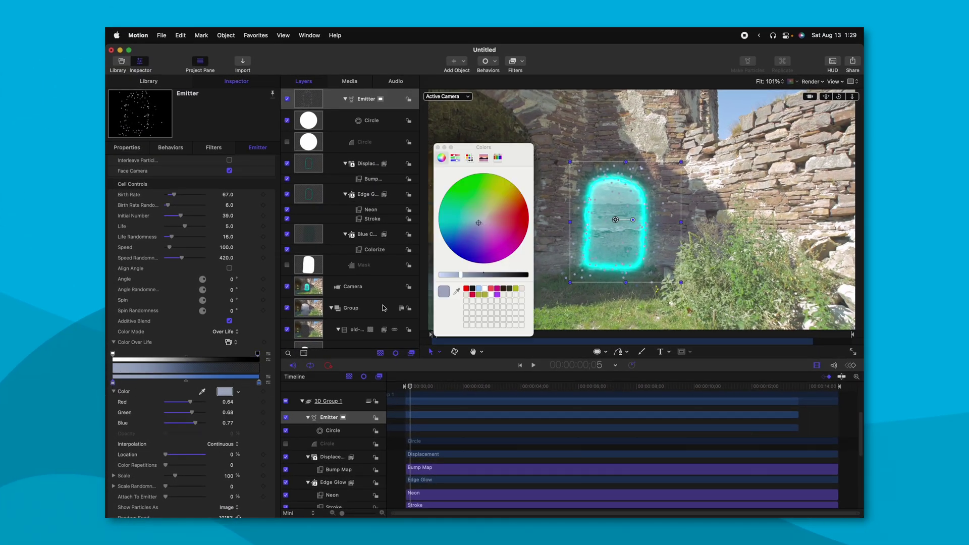
{"action": "left_click", "coordinate": [457, 224]}
{"action": "left_click", "coordinate": [259, 382]}
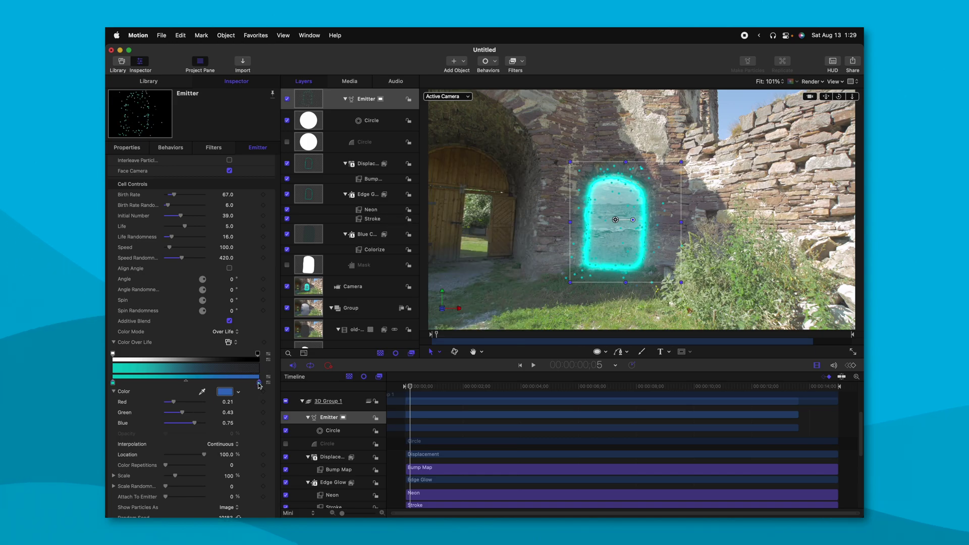
{"action": "left_click", "coordinate": [224, 391]}
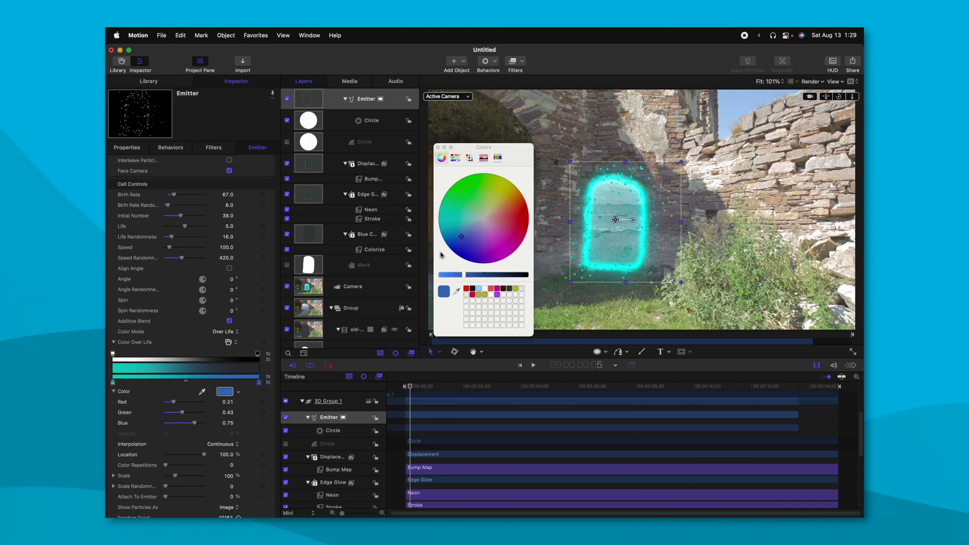
{"action": "left_click", "coordinate": [482, 221]}
{"action": "left_click_drag", "start_coordinate": [435, 384], "coordinate": [523, 385]}
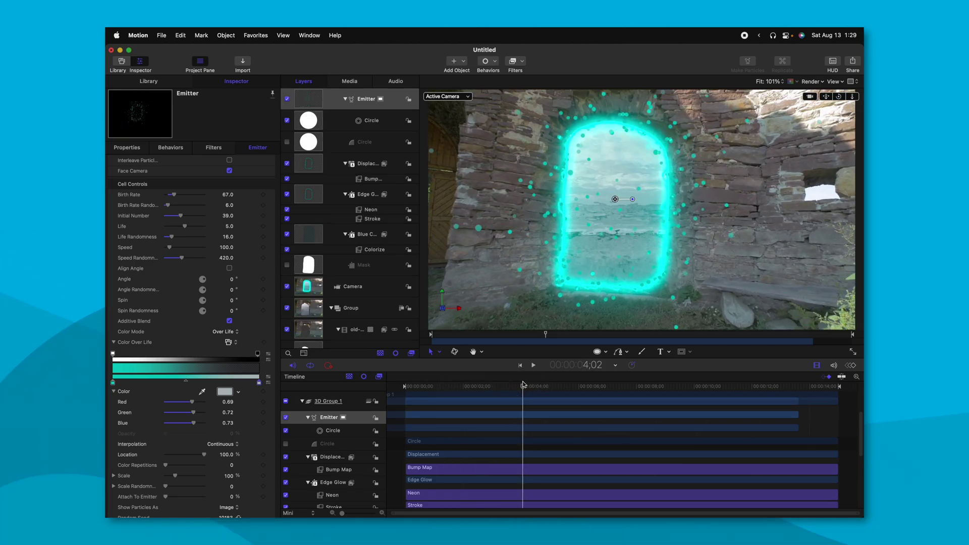
{"action": "scroll", "coordinate": [242, 271], "scroll_direction": "down", "scroll_amount": 2}
- Shrink the particles to Scale 43% with Scale Randomness 51
{"action": "left_click_drag", "start_coordinate": [165, 460], "coordinate": [177, 461]}
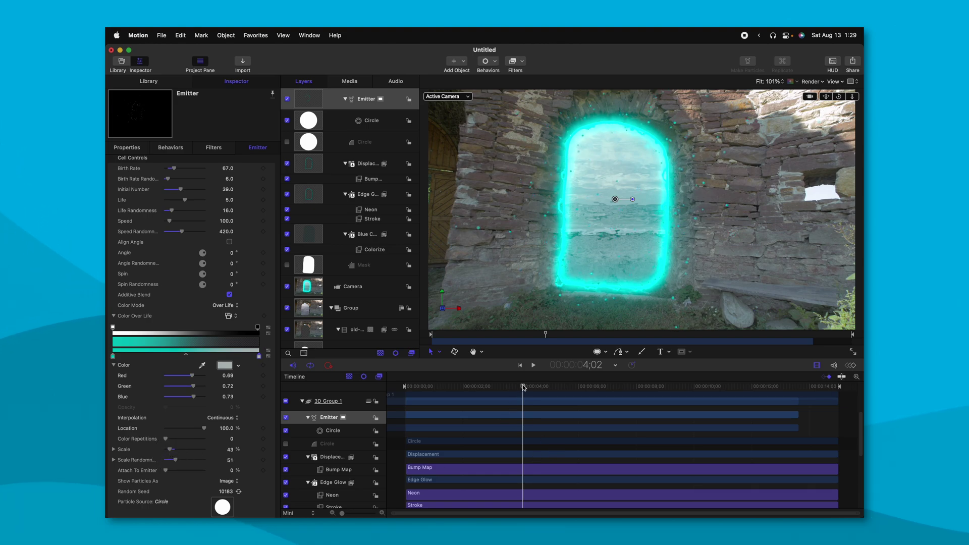
{"action": "mouse_move", "coordinate": [523, 385]}
{"action": "left_mouse_down"}
{"action": "mouse_move", "coordinate": [569, 387]}
{"action": "mouse_move", "coordinate": [514, 386]}
{"action": "left_mouse_up"}
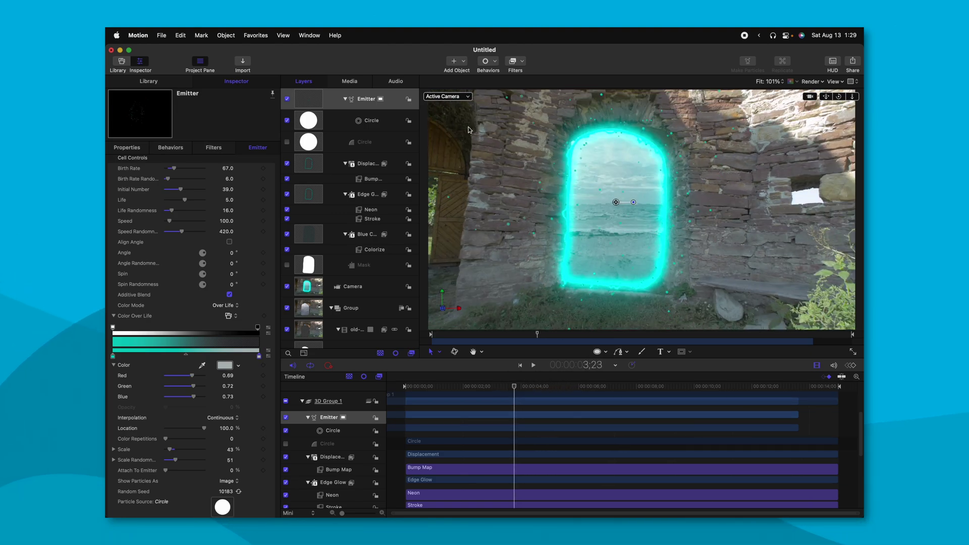
{"action": "scroll", "coordinate": [381, 235], "scroll_direction": "up", "scroll_amount": 5}
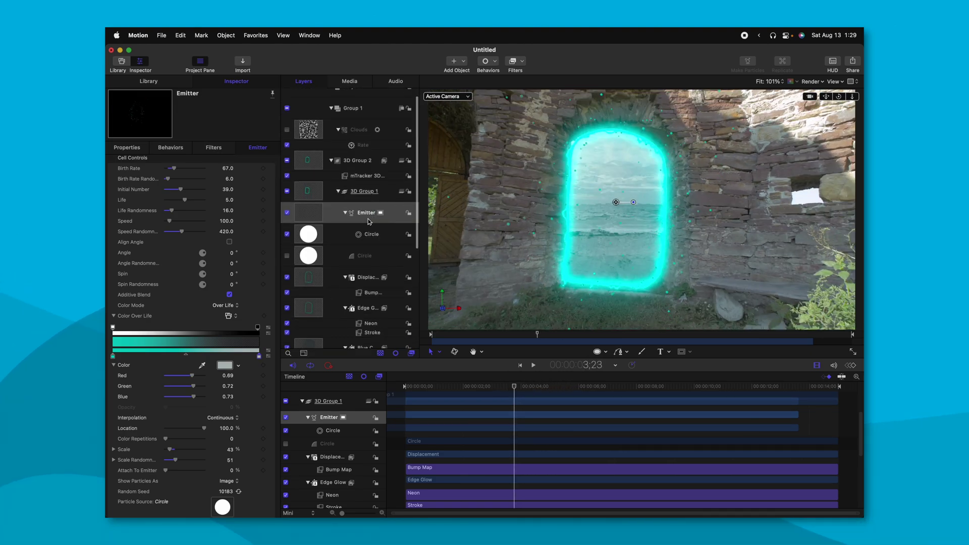
- Add a Neon glow filter to the Emitter and play the shot
{"action": "left_click", "coordinate": [367, 220]}
{"action": "left_click", "coordinate": [515, 61]}
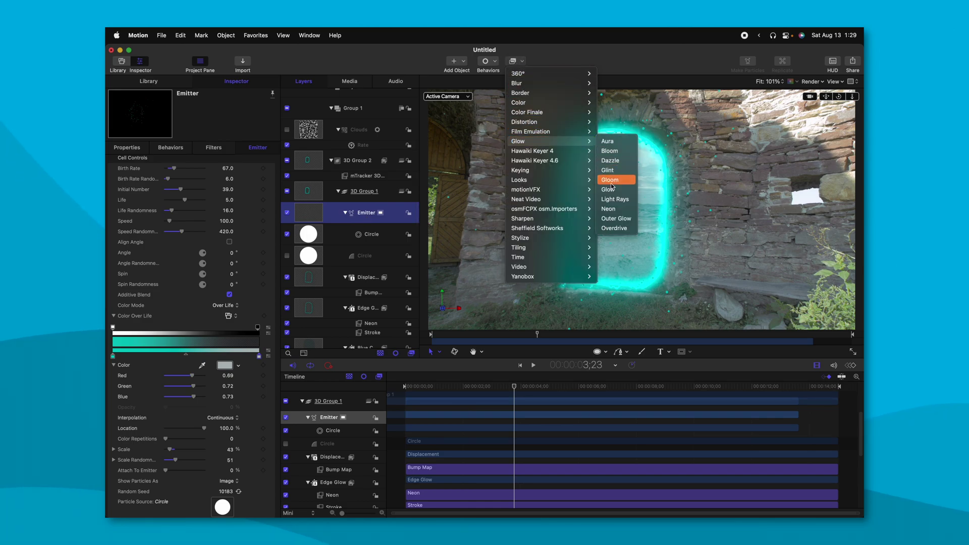
{"action": "left_click", "coordinate": [439, 386]}
{"action": "key", "text": "space"}
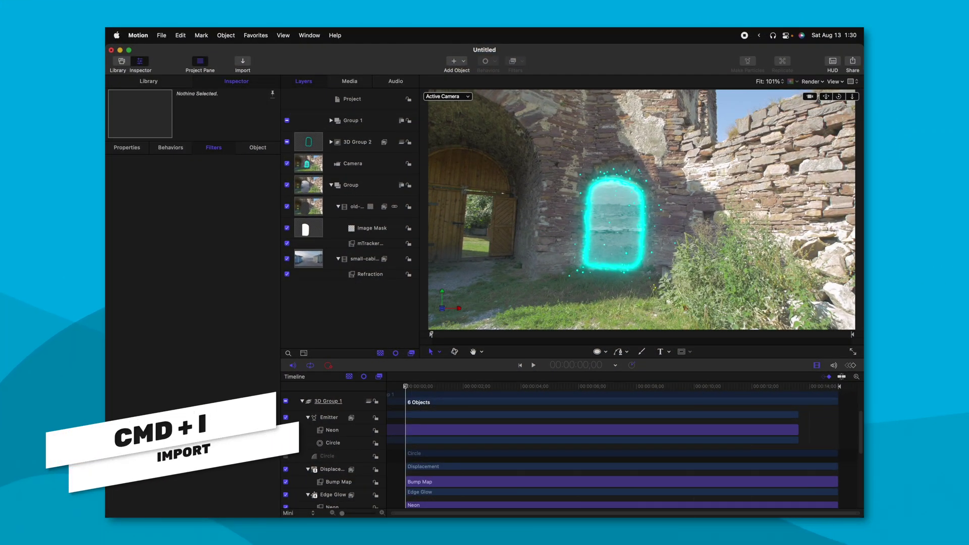
{"action": "key", "text": "super+i"}
- Import Smoke.mov, place it at the top of the layer stack, and nudge it upward
{"action": "left_click", "coordinate": [268, 148]}
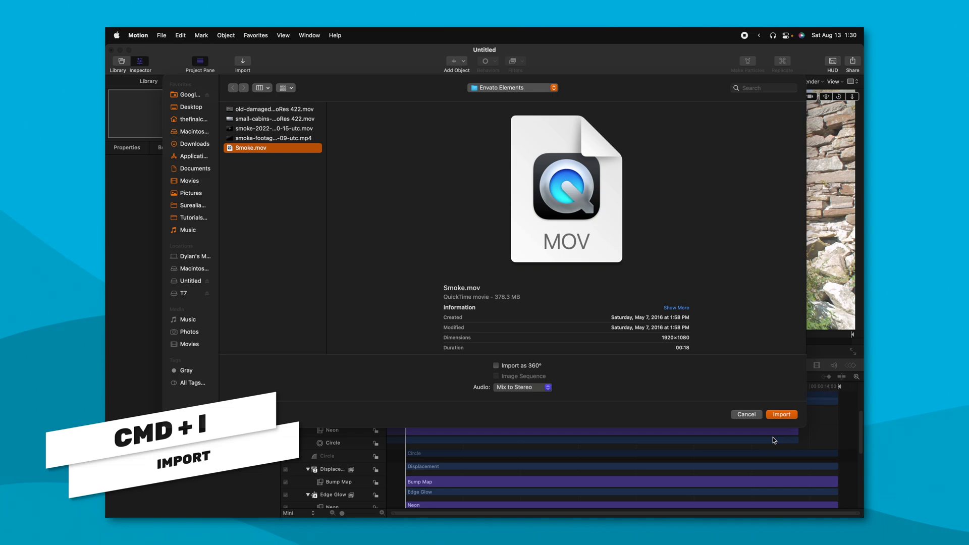
{"action": "left_click", "coordinate": [782, 415]}
{"action": "left_click_drag", "start_coordinate": [308, 194], "coordinate": [295, 103]}
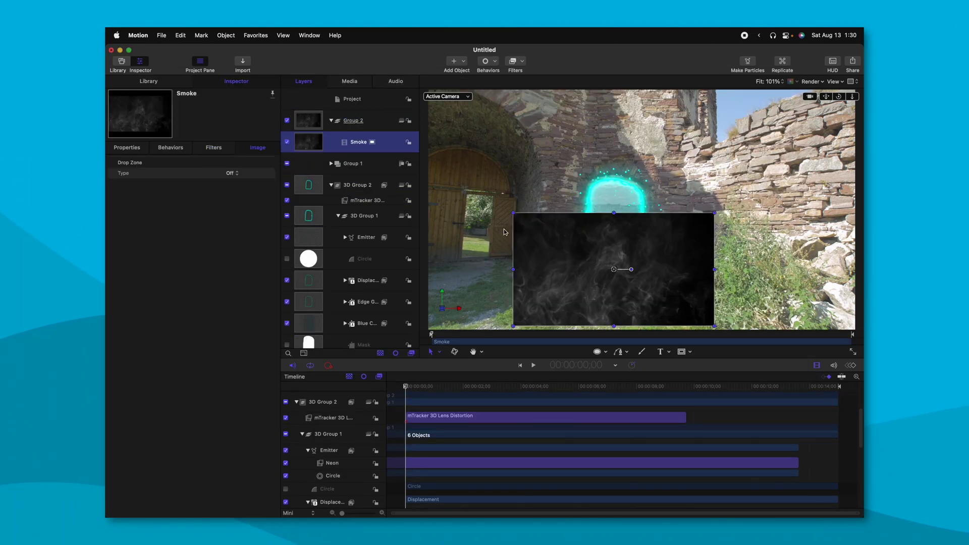
{"action": "left_click_drag", "start_coordinate": [615, 273], "coordinate": [618, 229]}
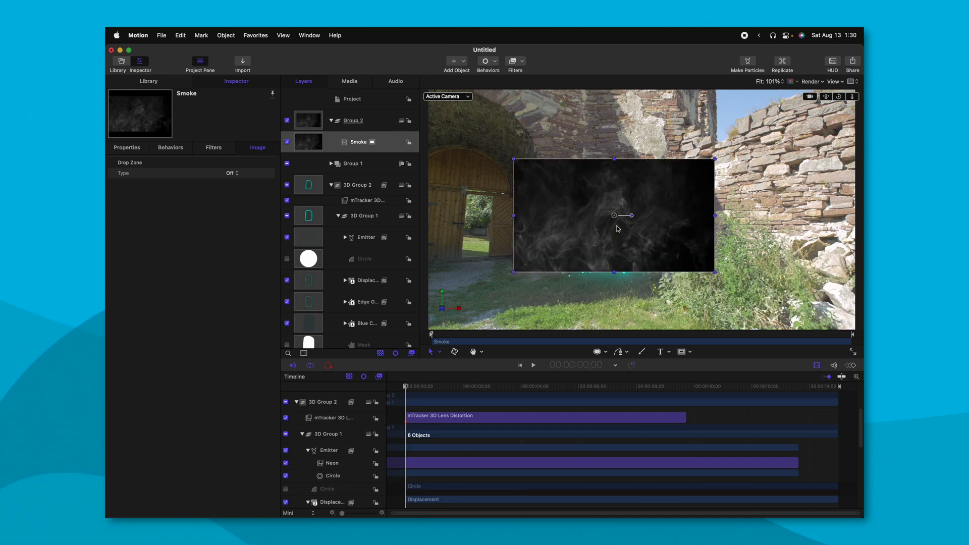
- Scale the smoke layer to 200% and set its Blend Mode to Screen
{"action": "left_click", "coordinate": [123, 149]}
{"action": "left_click_drag", "start_coordinate": [174, 226], "coordinate": [189, 227]}
{"action": "left_click", "coordinate": [233, 282]}
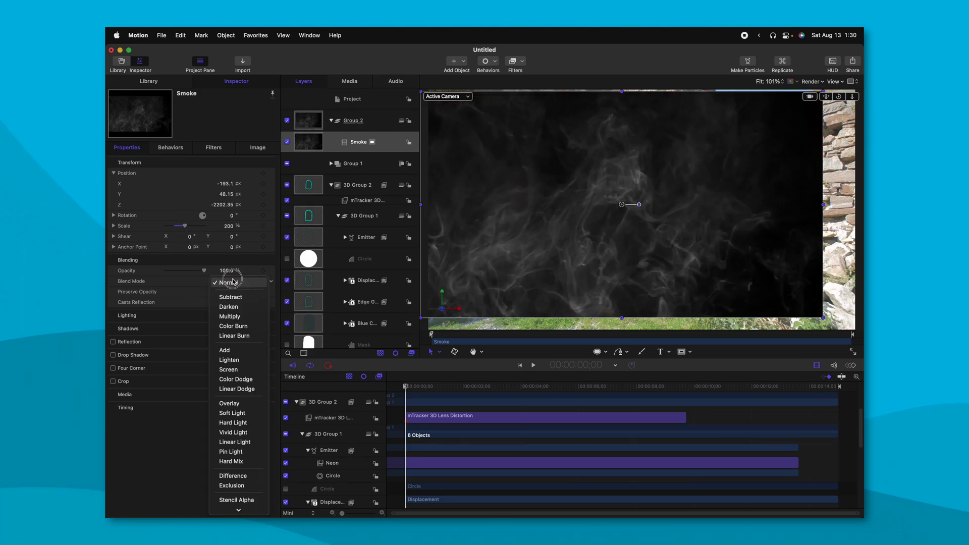
{"action": "left_click", "coordinate": [229, 370]}
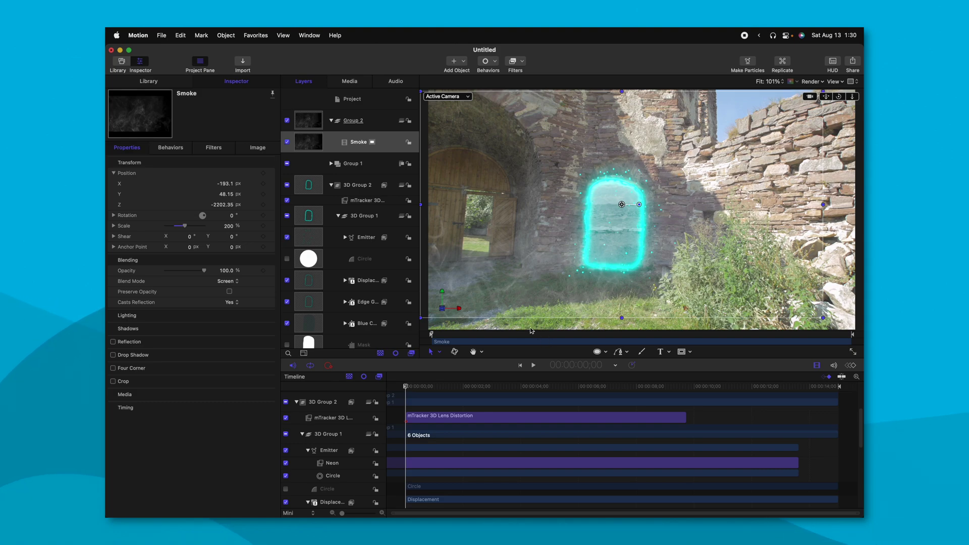
- Draw a Circle Mask ellipse around the portal on the Smoke layer
{"action": "left_click", "coordinate": [685, 352]}
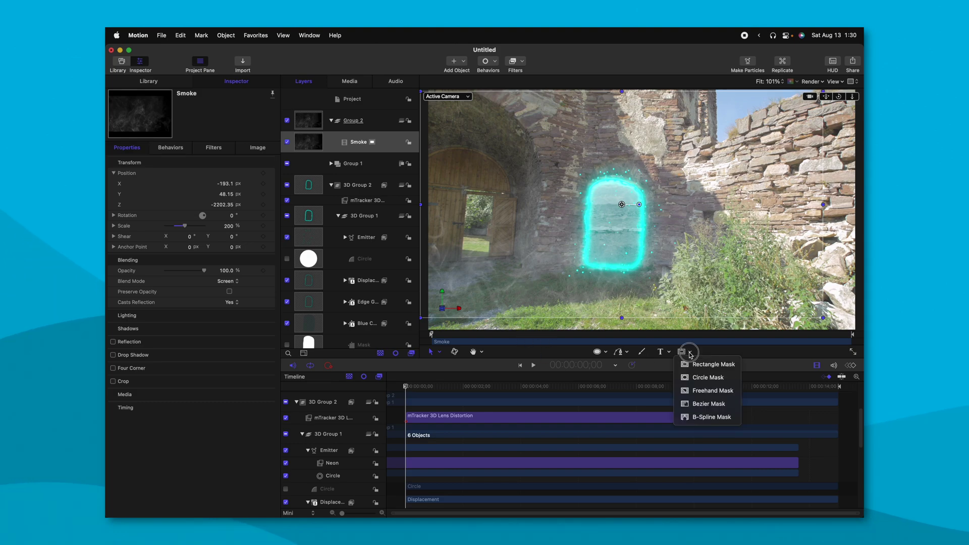
{"action": "left_click", "coordinate": [698, 379]}
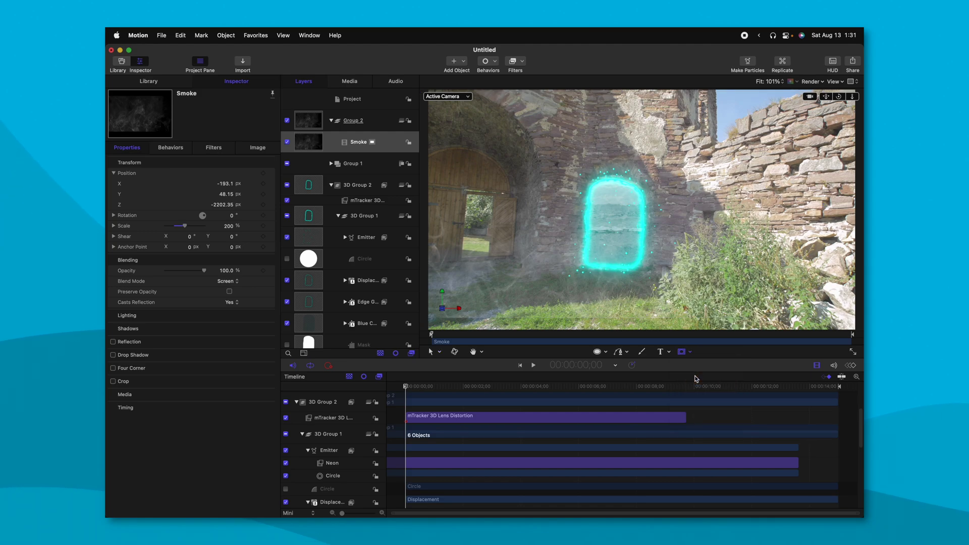
{"action": "left_click_drag", "start_coordinate": [465, 107], "coordinate": [571, 177]}
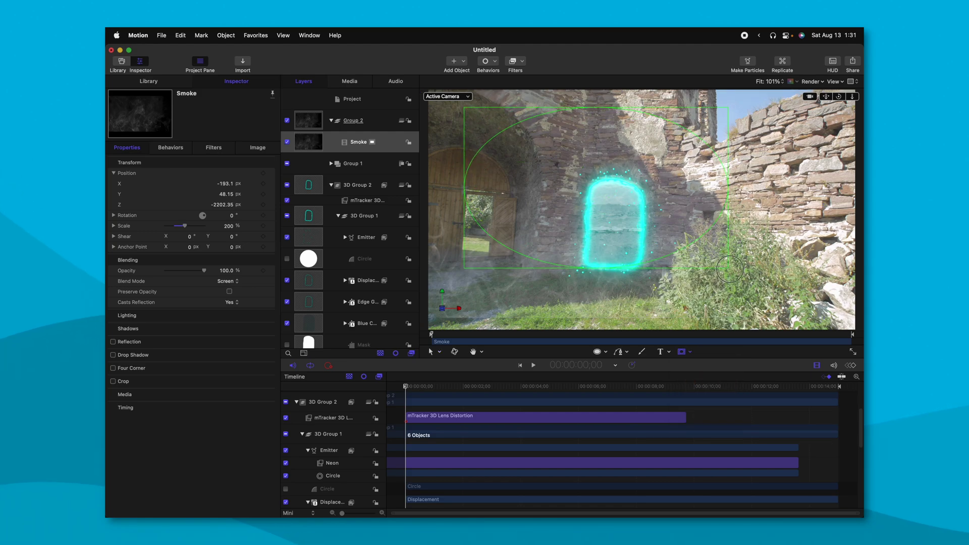
{"action": "left_click_drag", "start_coordinate": [730, 269], "coordinate": [765, 283]}
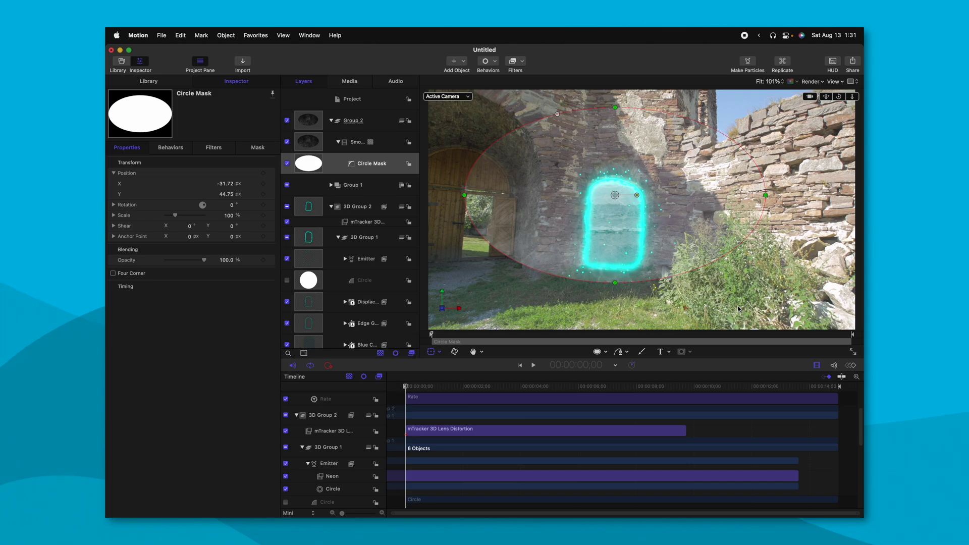
- Feather the smoke mask to 224 and preview the result in playback
{"action": "left_click", "coordinate": [256, 148]}
{"action": "left_click_drag", "start_coordinate": [187, 217], "coordinate": [205, 216]}
{"action": "key", "text": "space"}
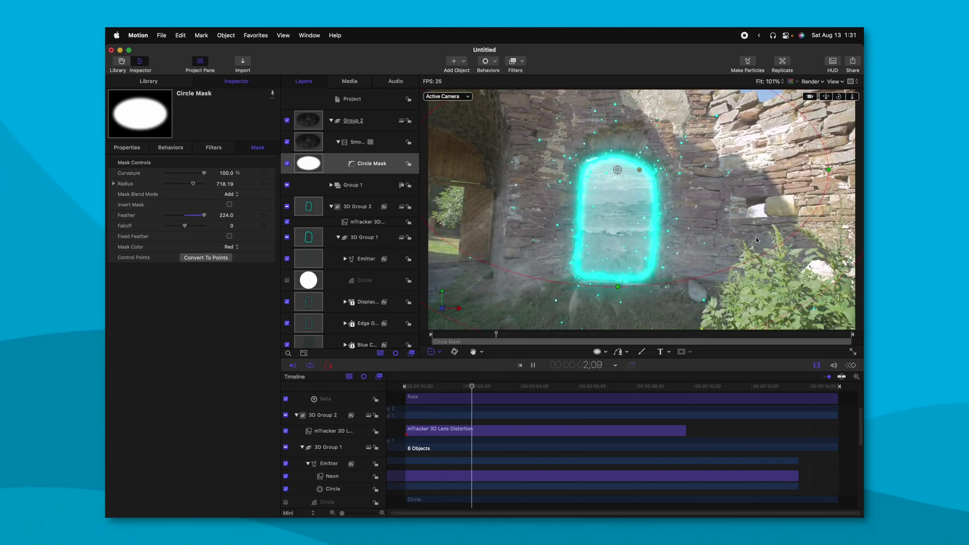
{"action": "key", "text": "space"}
- Add a Colorize filter to the Smoke layer
{"action": "left_click", "coordinate": [318, 140]}
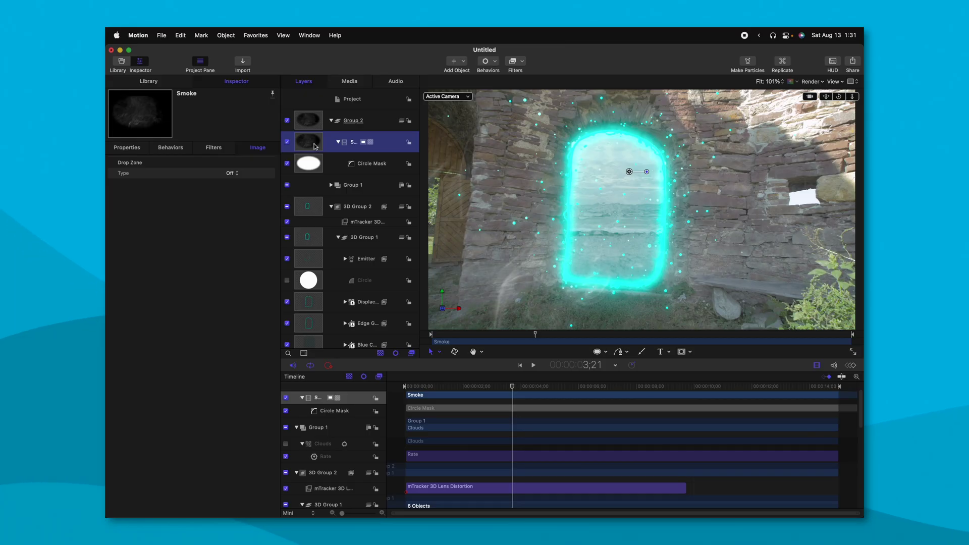
{"action": "left_click", "coordinate": [516, 61]}
{"action": "mouse_move", "coordinate": [531, 104]}
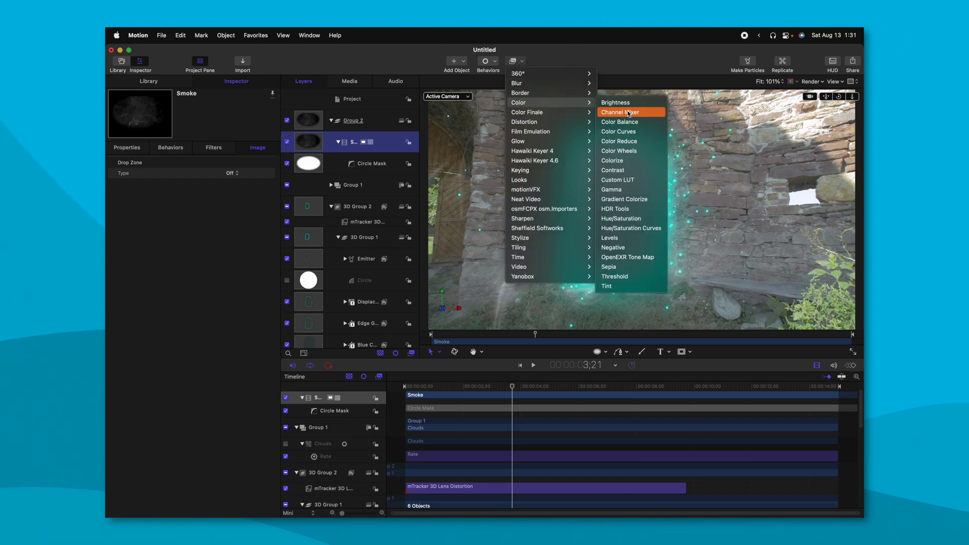
{"action": "left_click", "coordinate": [624, 160]}
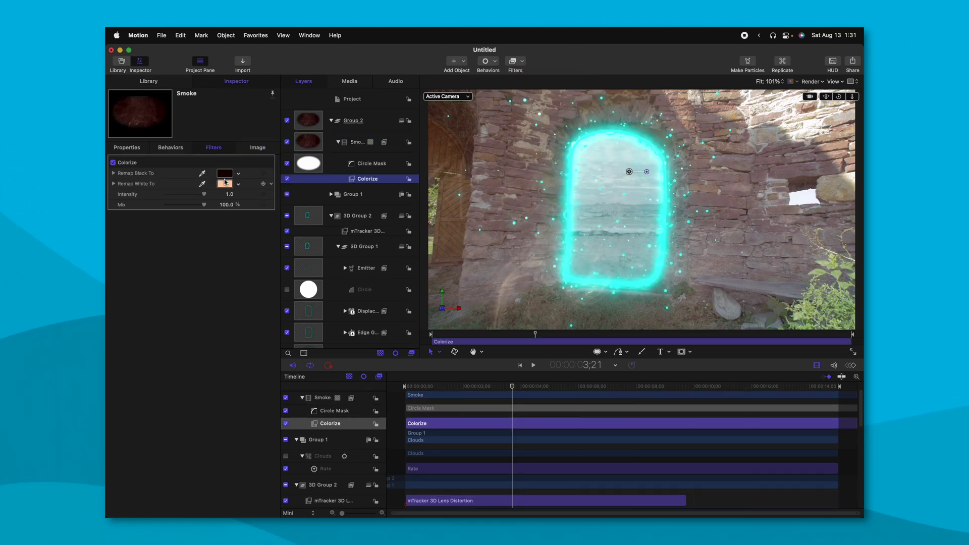
- Set Colorize's Remap Black To black and Remap White To cyan
{"action": "left_click", "coordinate": [225, 175]}
{"action": "left_click_drag", "start_coordinate": [525, 274], "coordinate": [564, 279]}
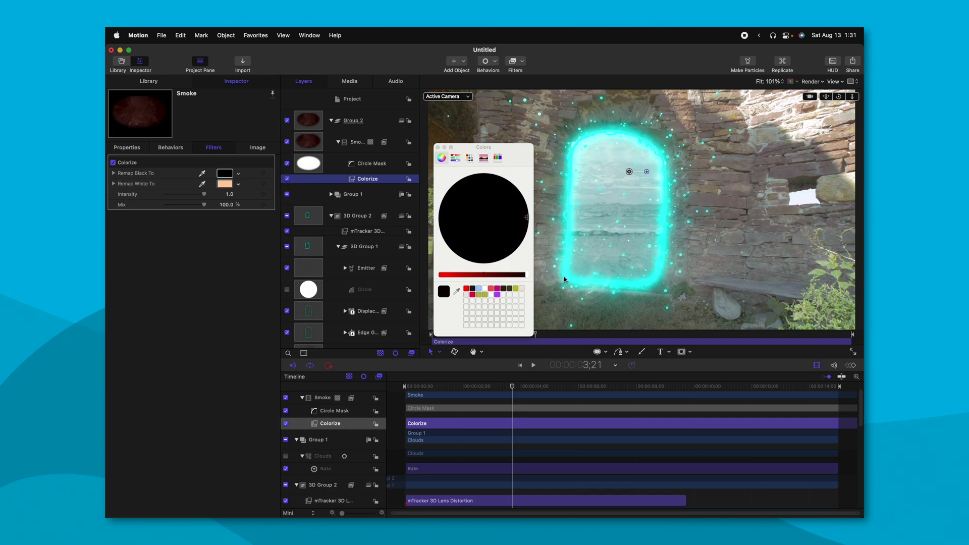
{"action": "left_click", "coordinate": [439, 148]}
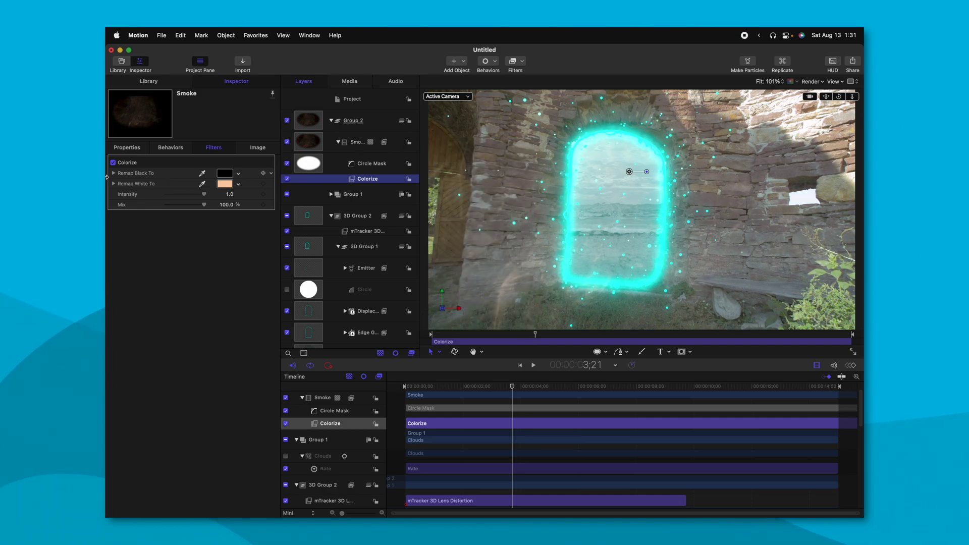
{"action": "left_click", "coordinate": [225, 185]}
{"action": "left_click_drag", "start_coordinate": [466, 227], "coordinate": [437, 217]}
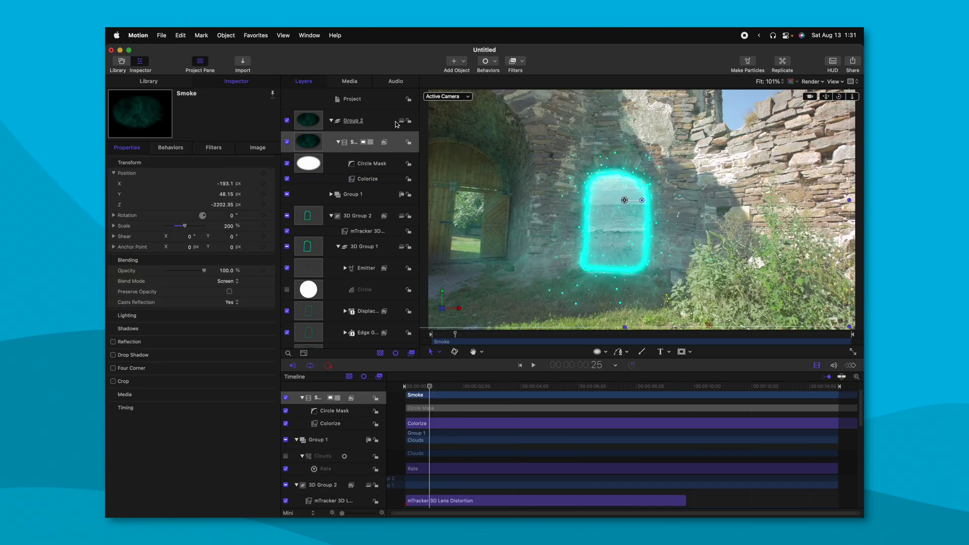
- Add a Contrast filter to the smoke and raise Contrast to about 1.19
{"action": "left_click", "coordinate": [521, 64]}
{"action": "mouse_move", "coordinate": [531, 104]}
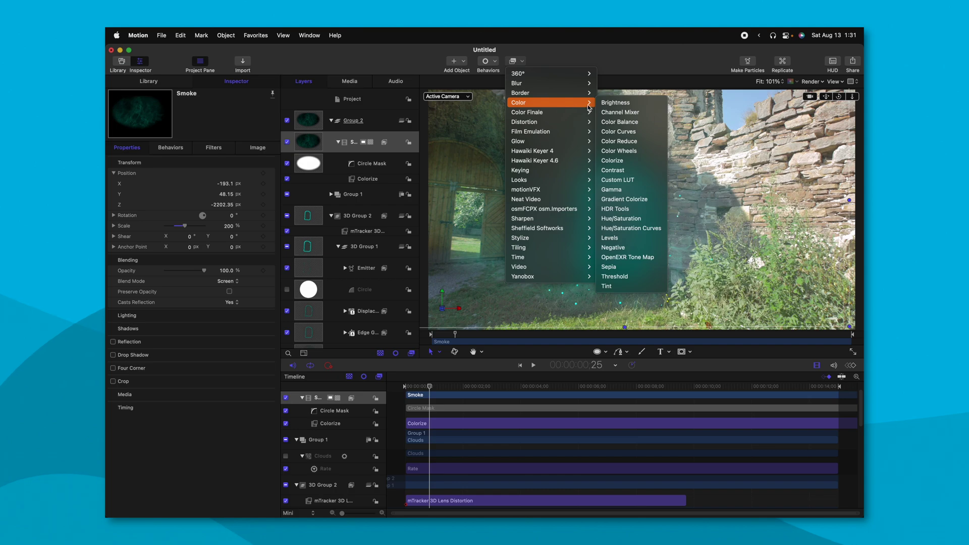
{"action": "left_click", "coordinate": [624, 170]}
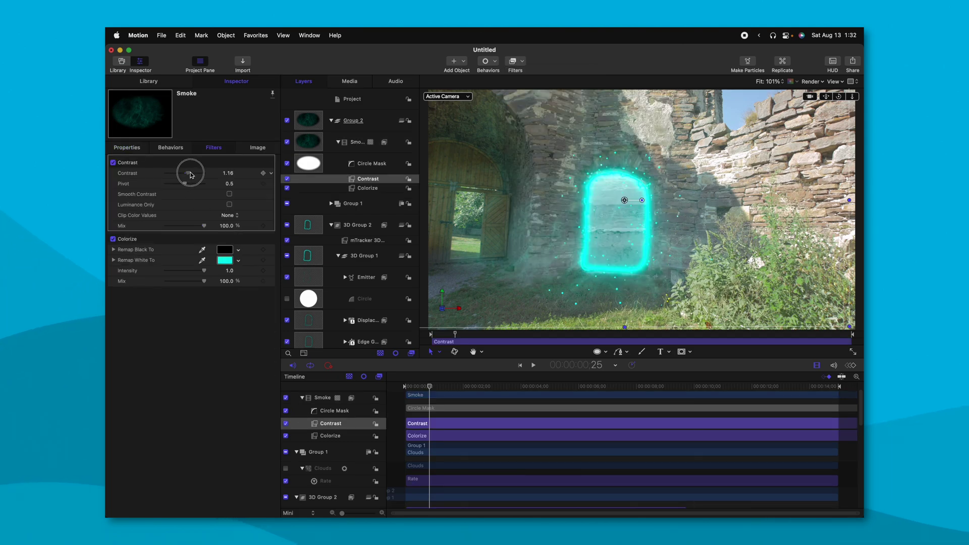
{"action": "left_click_drag", "start_coordinate": [191, 175], "coordinate": [192, 175]}
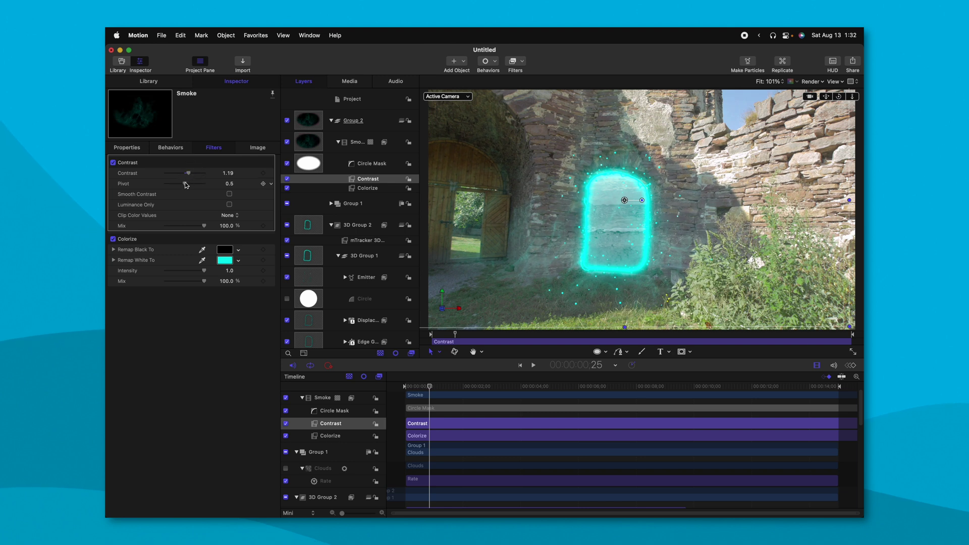